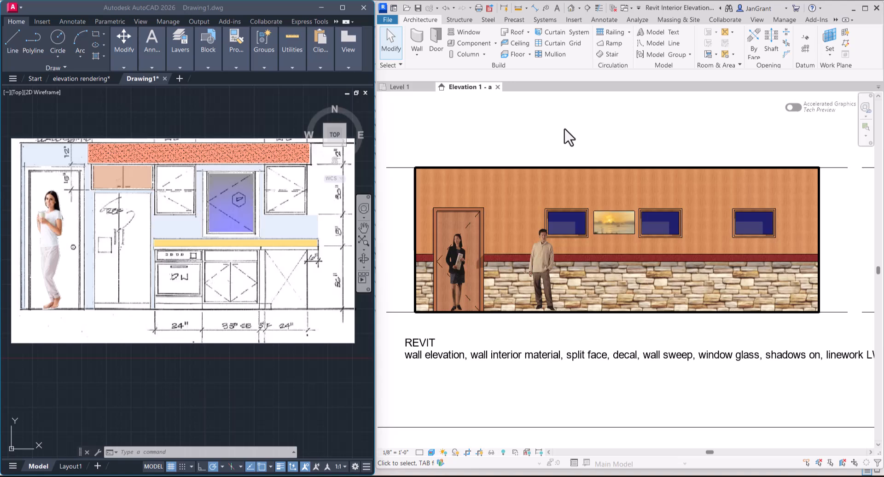
- Switch to the Edge browser and view the plan oblique drawings in "Plan Oblique from book.pdf"
click(431, 475)
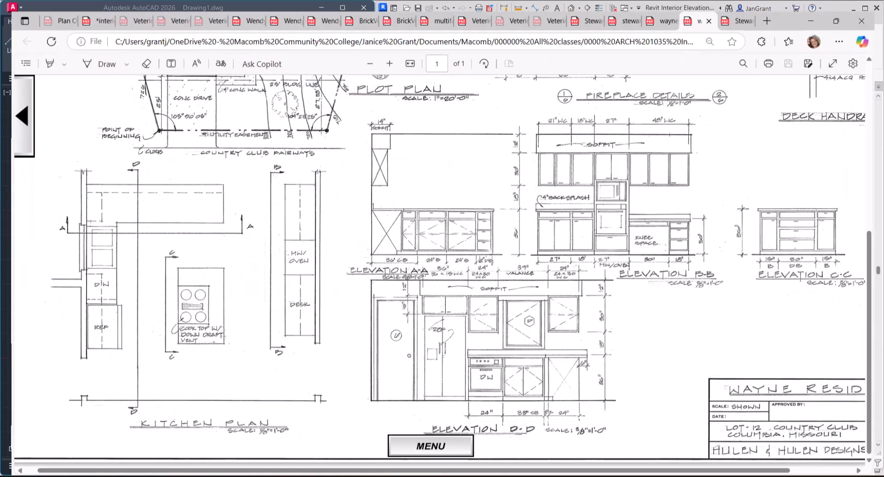
click(47, 12)
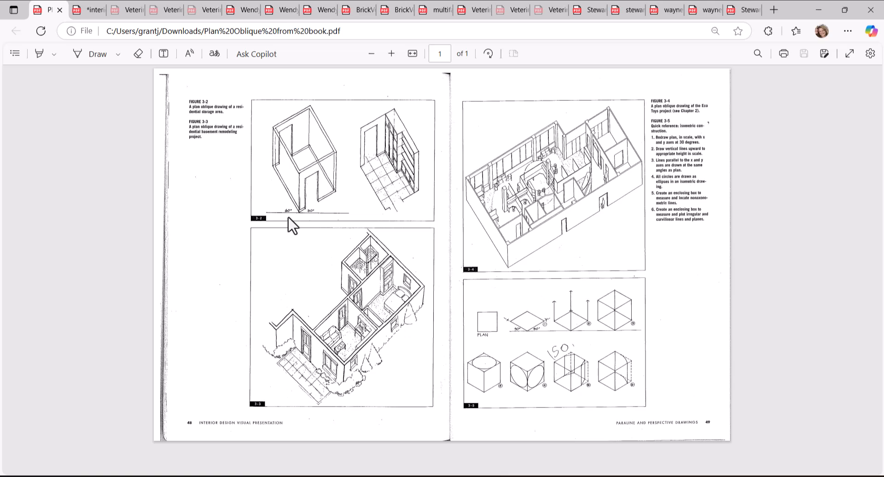
- Open "interior elevations 2.pdf" and examine Figures 1-10 and 1-11 with their notes on drawing interior elevations
click(86, 9)
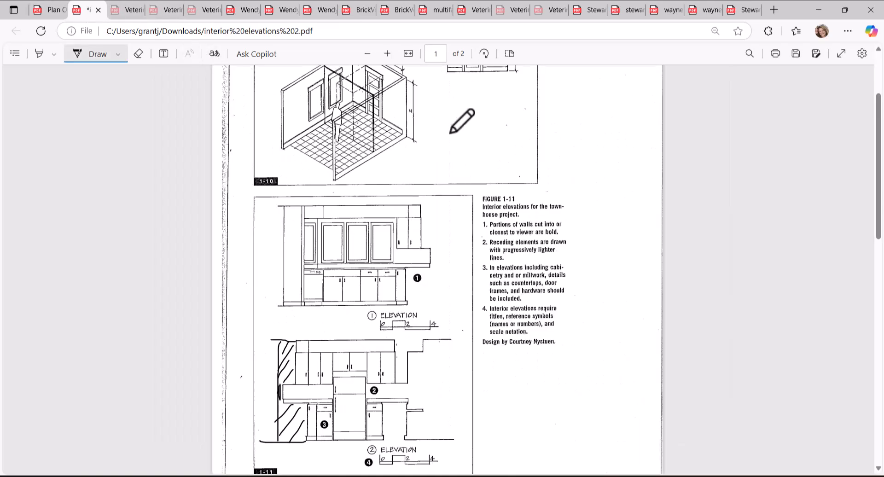
scroll(370, 248, down, 2)
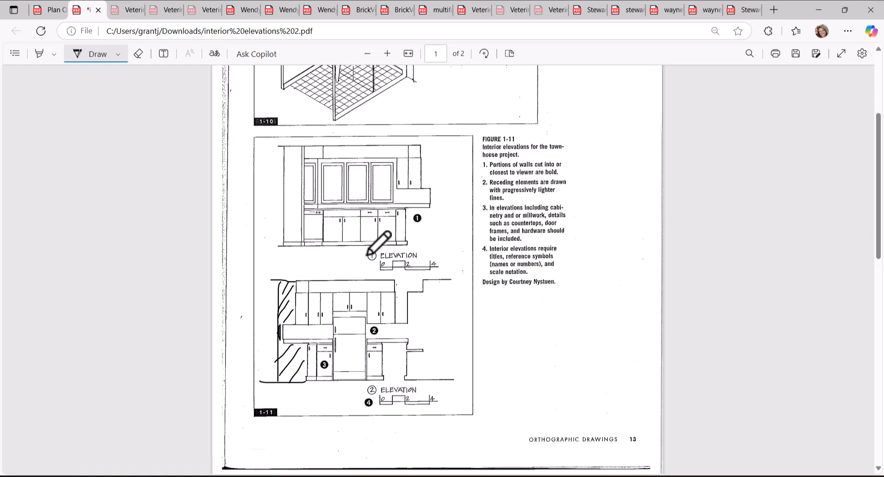
scroll(368, 253, down, 4)
scroll(368, 253, up, 8)
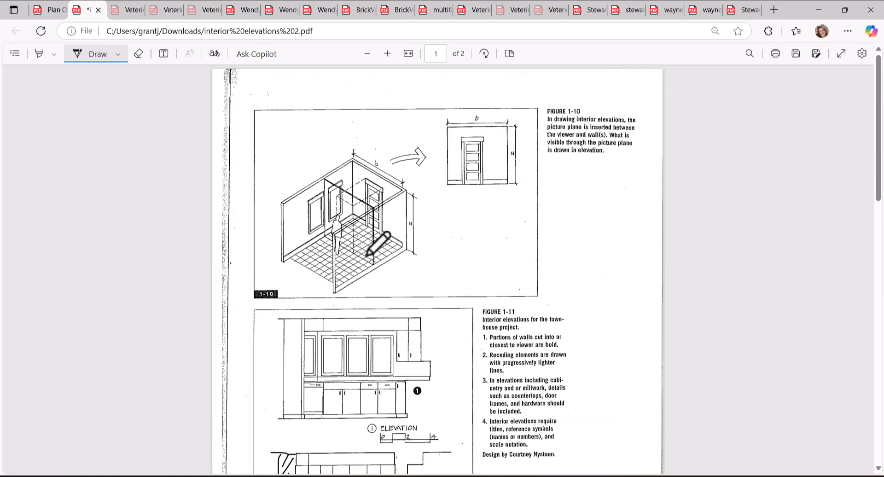
scroll(368, 254, down, 15)
scroll(369, 256, down, 2)
scroll(368, 256, up, 16)
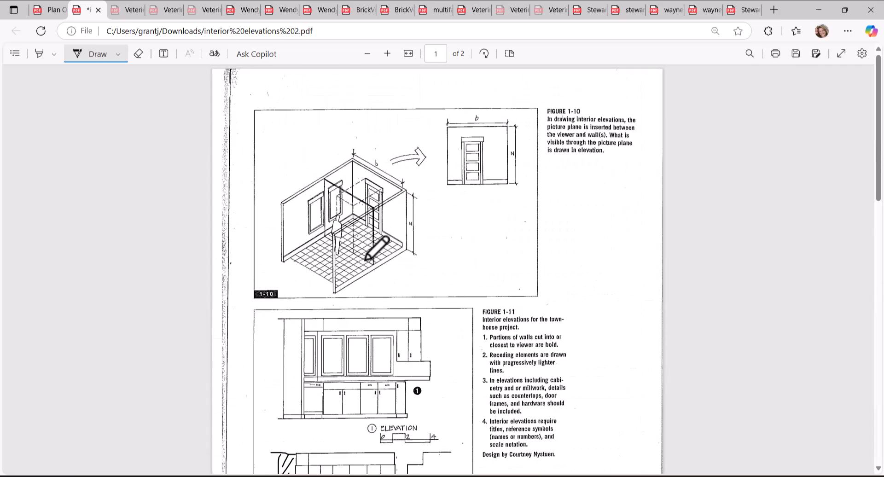
scroll(366, 259, down, 2)
scroll(377, 248, down, 1)
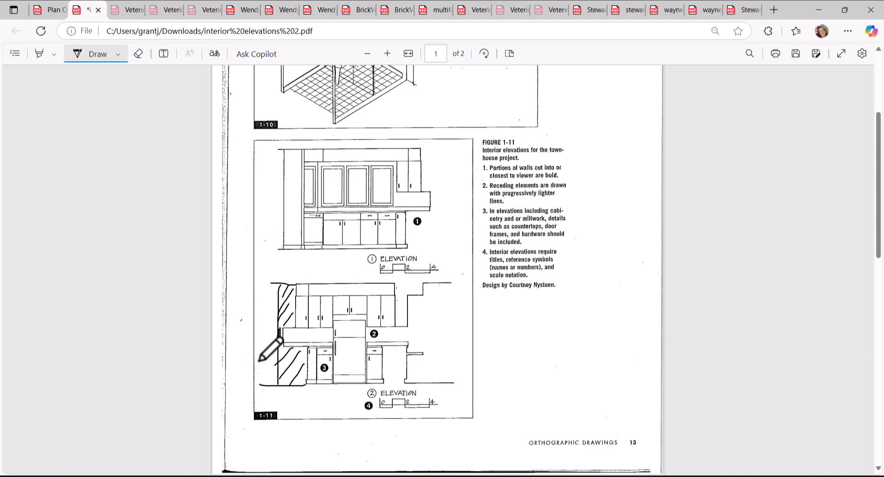
- Draw over the cut wall edge beside Elevation 2 in Figure 1-11 and add more diagonal hatching to the cut area
ctrl+scroll(259, 360, up, 2)
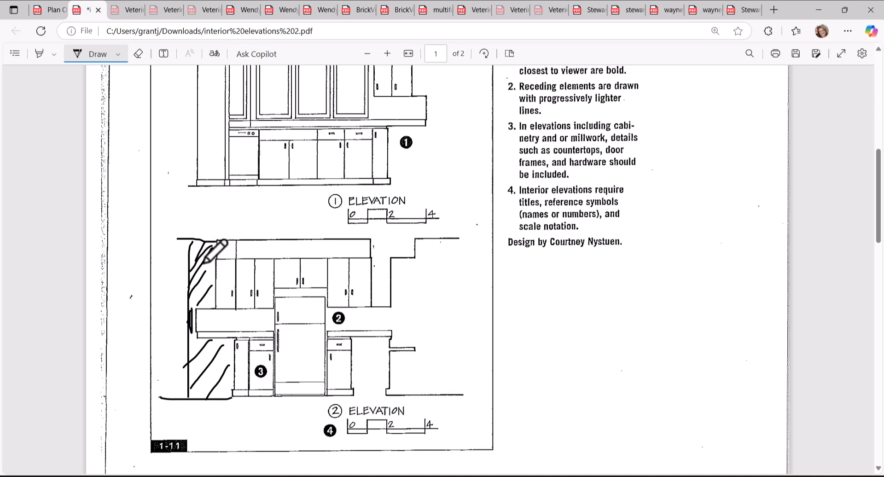
mouse_move(189, 239)
mouse_down()
mouse_move(188, 397)
mouse_move(230, 399)
mouse_move(212, 397)
mouse_move(214, 378)
mouse_move(200, 396)
mouse_up()
drag(219, 352, 186, 377)
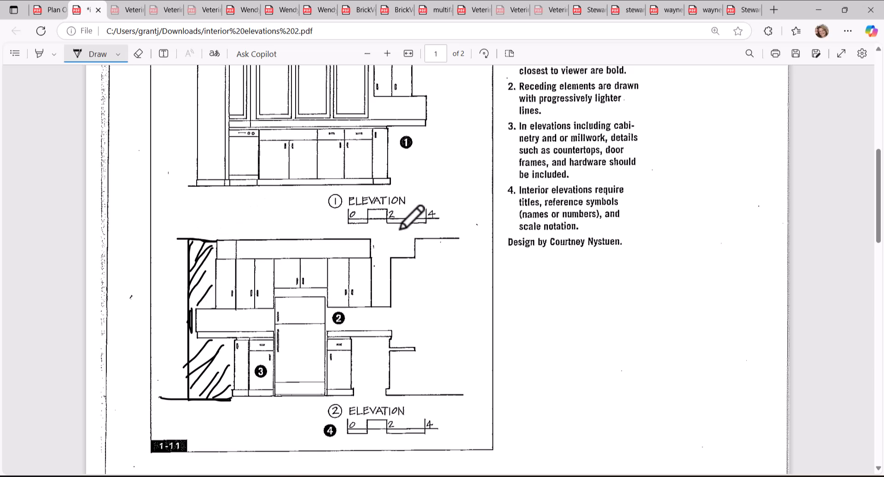
scroll(386, 190, up, 3)
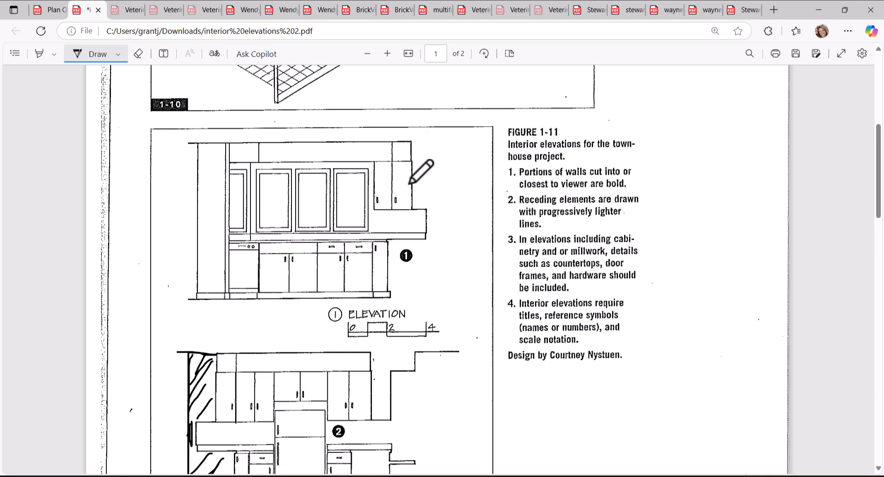
- Review the kitchen elevation 2/5 sheet and Veterinary Center sheets A-8.0, A-8.1 and A-9.1 for interior elevations and accessibility details
mouse_move(133, 14)
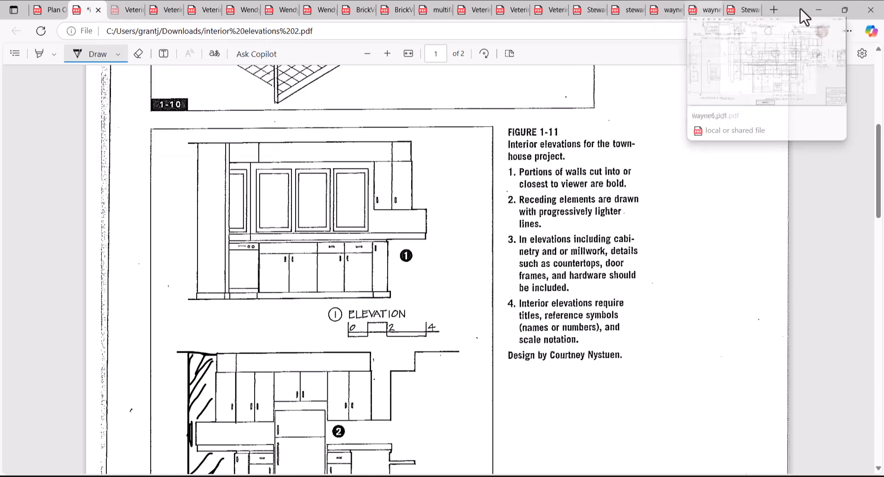
click(743, 13)
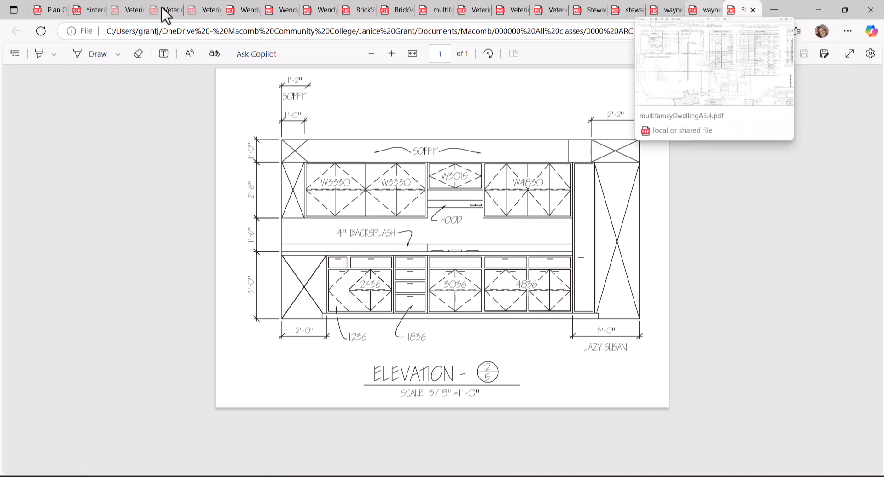
click(122, 16)
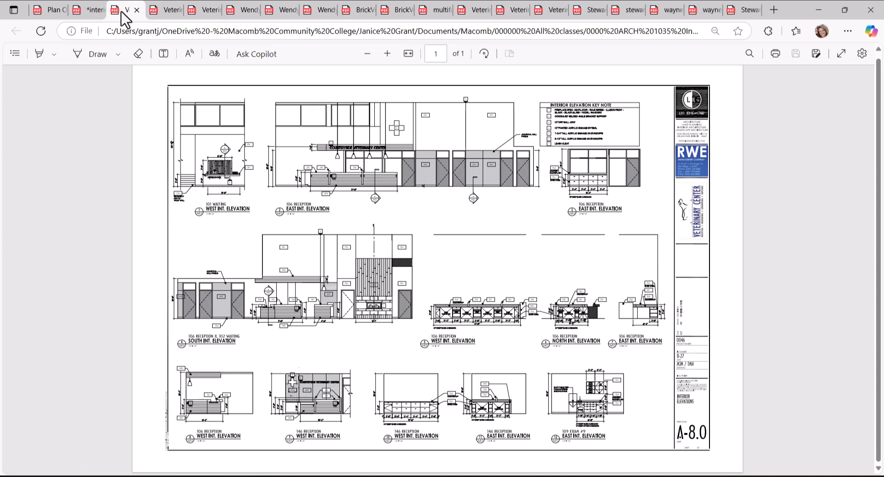
mouse_move(171, 19)
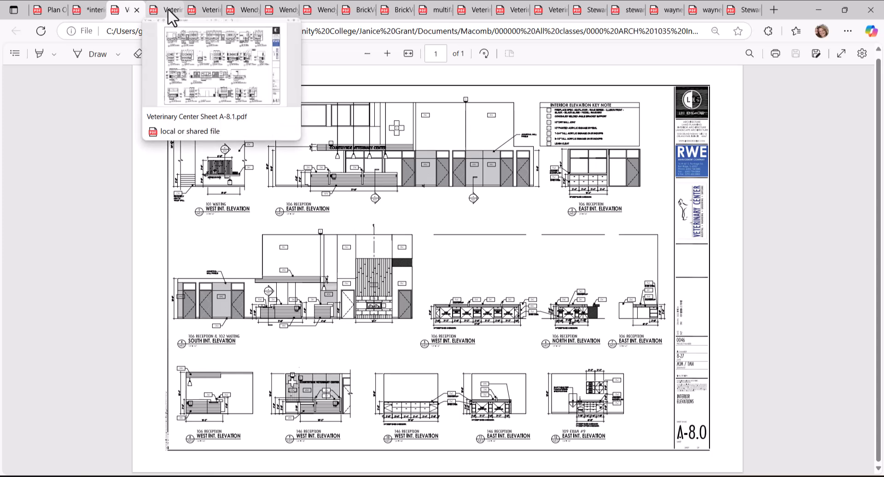
click(166, 13)
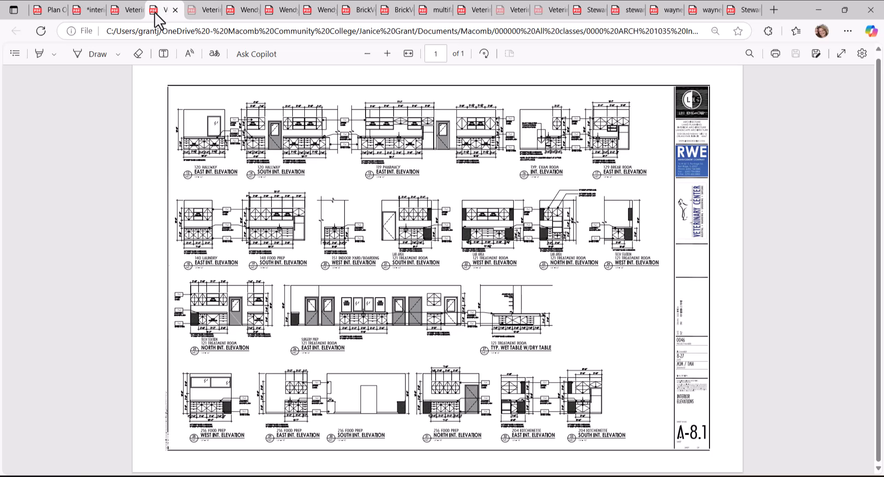
click(203, 16)
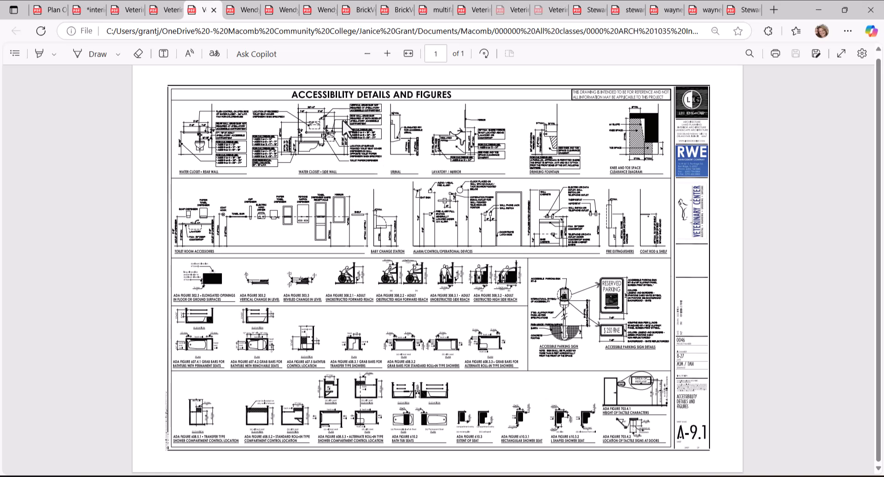
- Review the Wendy's interior elevation sheets 6C, 6D and 6E covering the restrooms and backroom
click(250, 10)
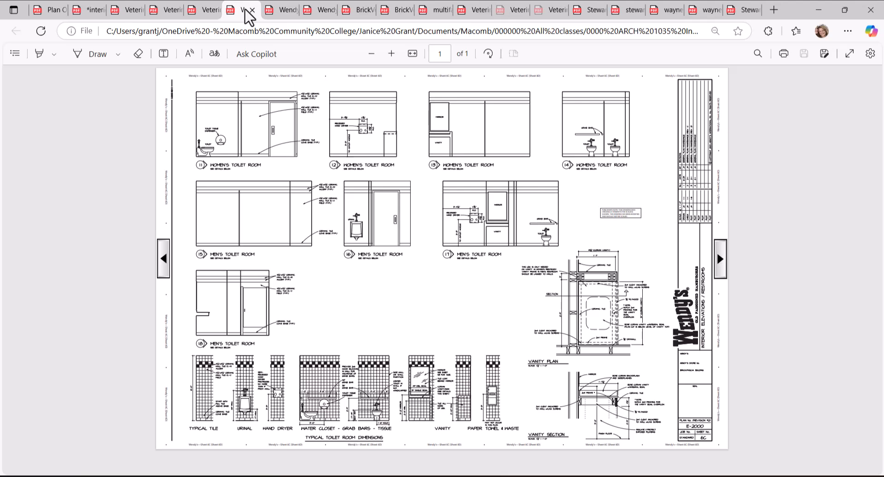
click(284, 17)
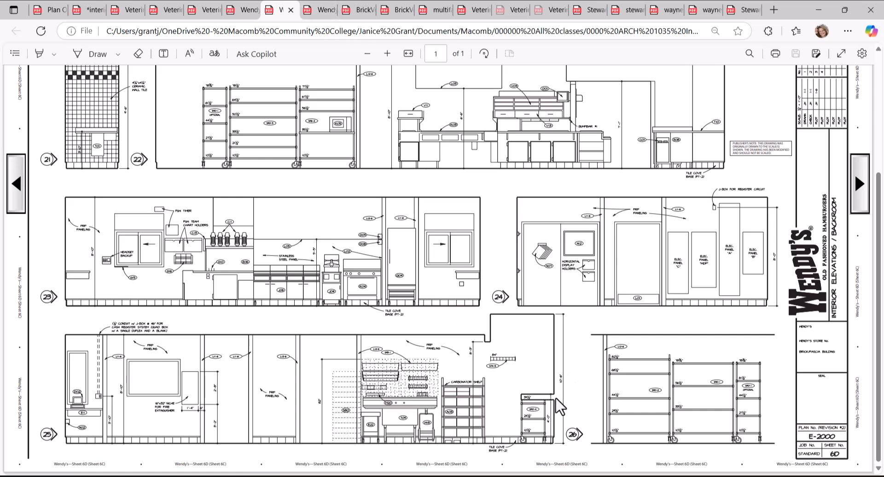
scroll(399, 217, up, 1)
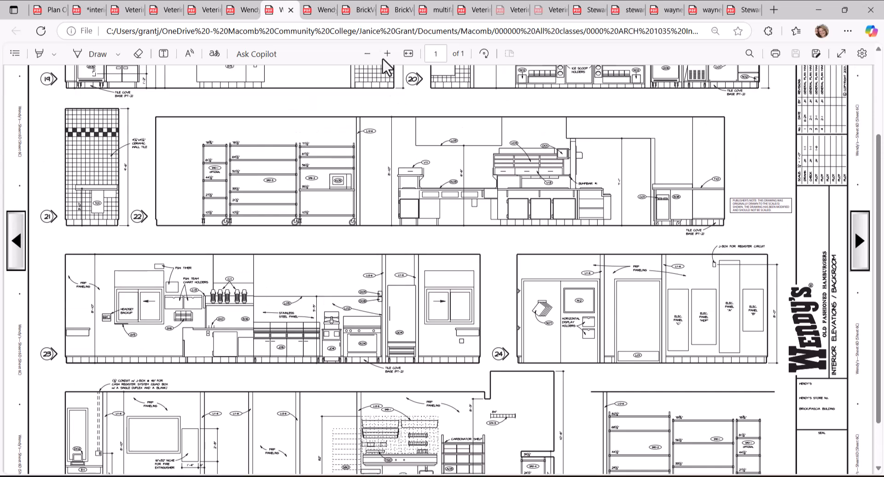
click(334, 17)
scroll(445, 315, down, 4)
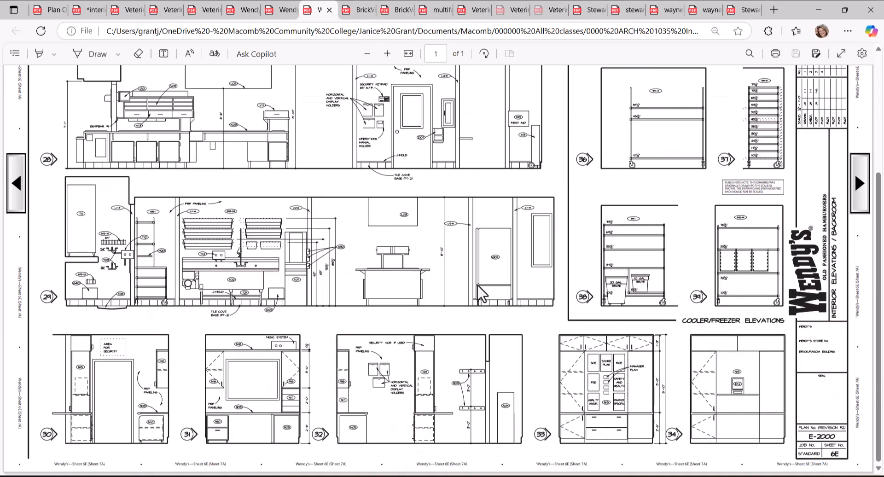
scroll(442, 310, up, 4)
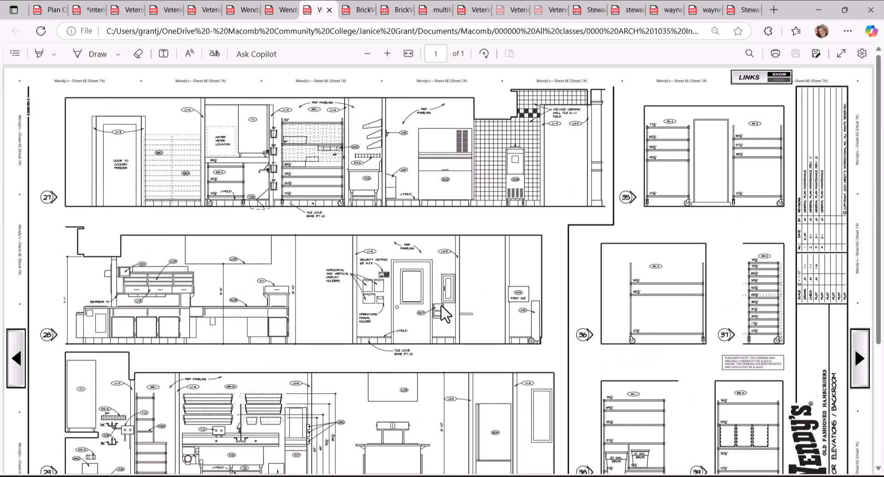
- Review the Brick-Veneer Residence kitchen and bath elevations and the multifamily dwelling bath elevations on sheet A5.4
click(358, 14)
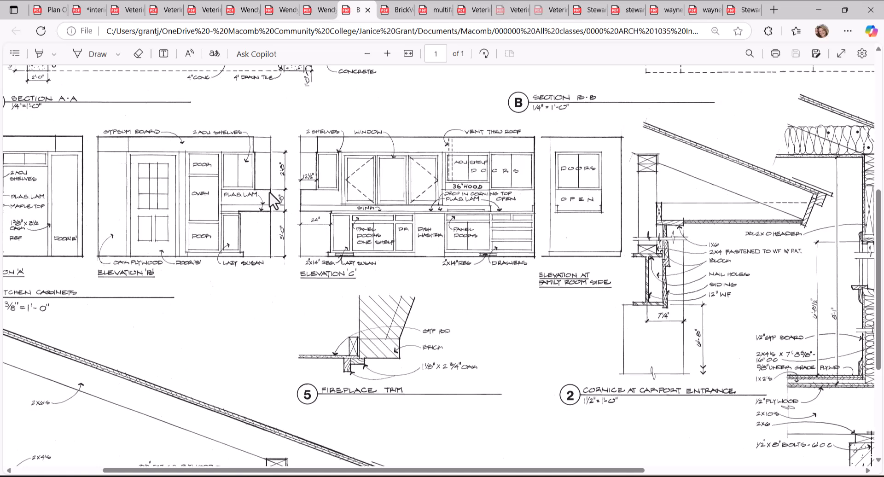
click(393, 18)
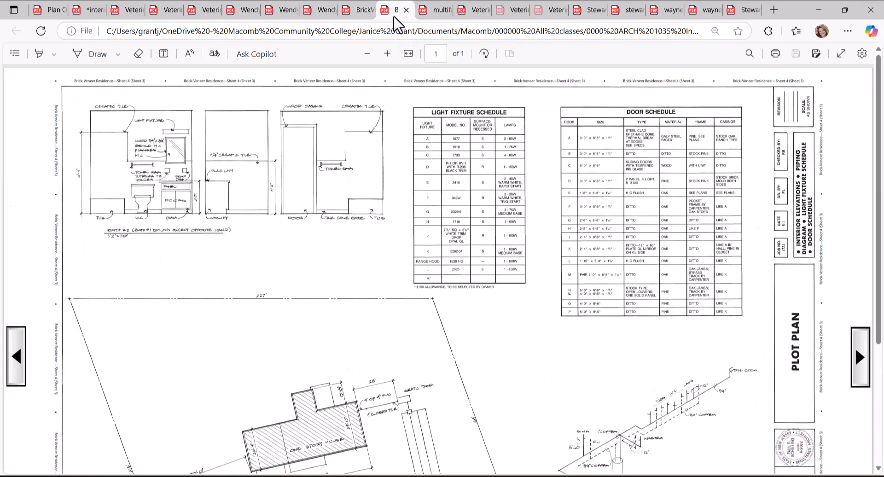
click(435, 20)
scroll(433, 196, down, 5)
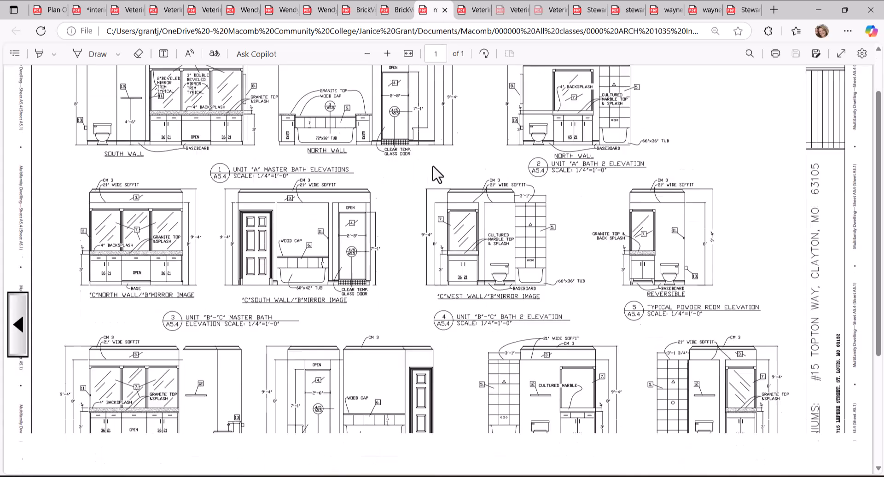
- Examine the room finish schedule, finishes schedule, painting and finishing notes, and finish abbreviations on Veterinary Center sheet A-7.0
click(472, 11)
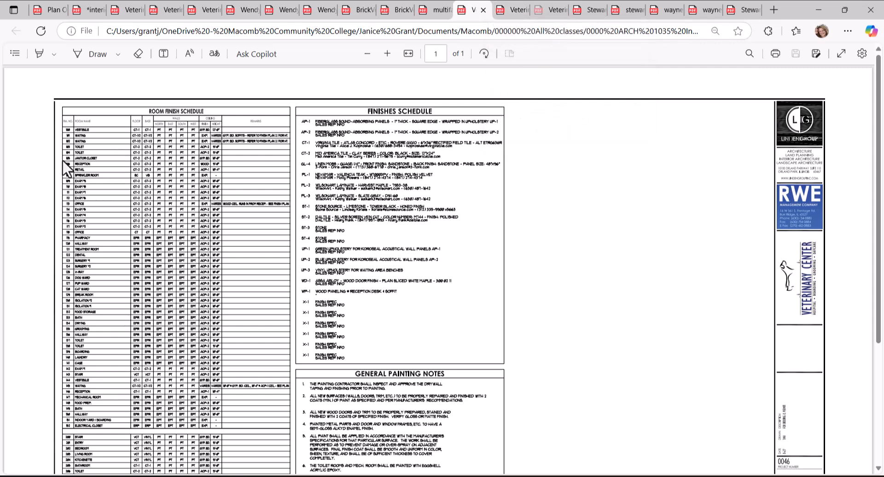
scroll(61, 164, down, 4)
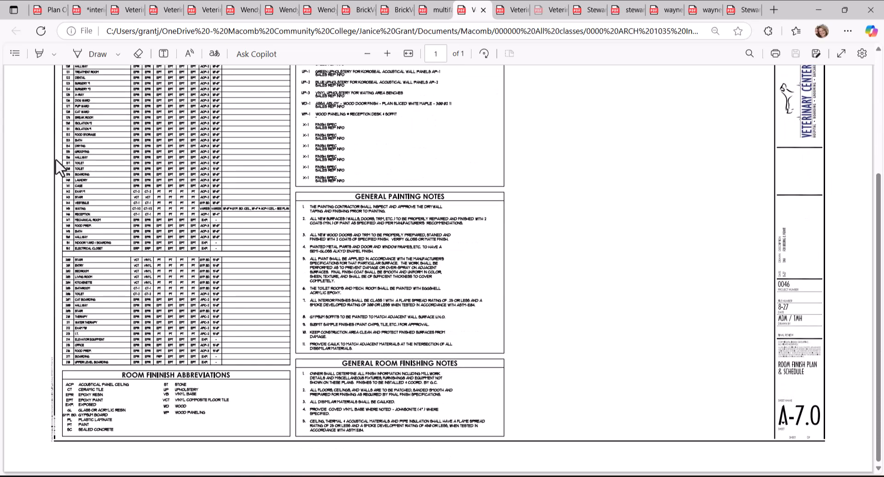
scroll(59, 165, up, 4)
ctrl+scroll(55, 154, up, 5)
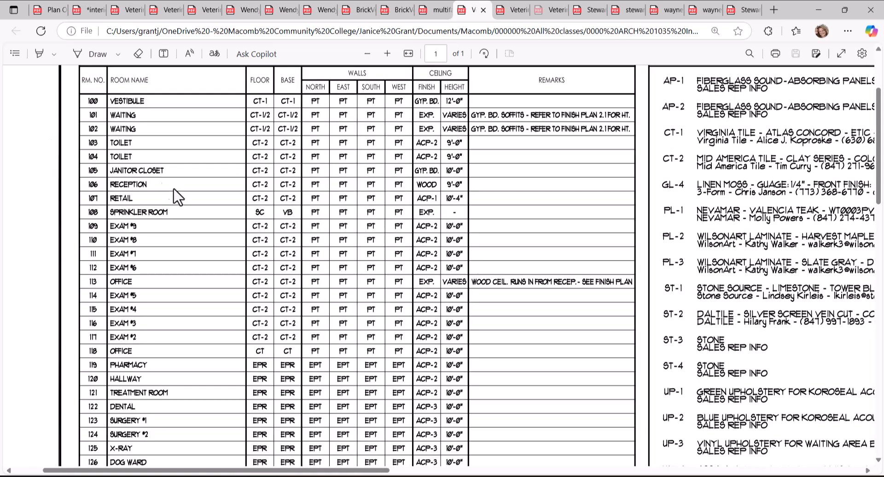
ctrl+scroll(179, 198, up, 2)
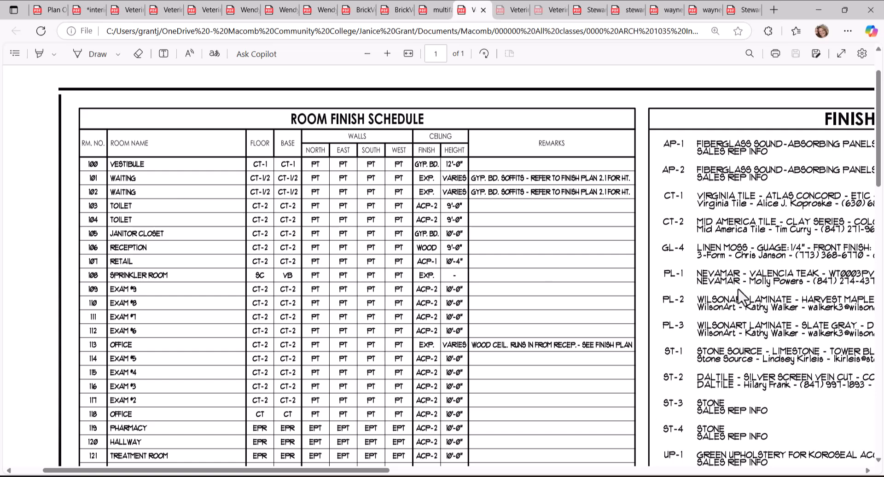
ctrl+scroll(741, 299, down, 1)
drag(484, 471, 520, 472)
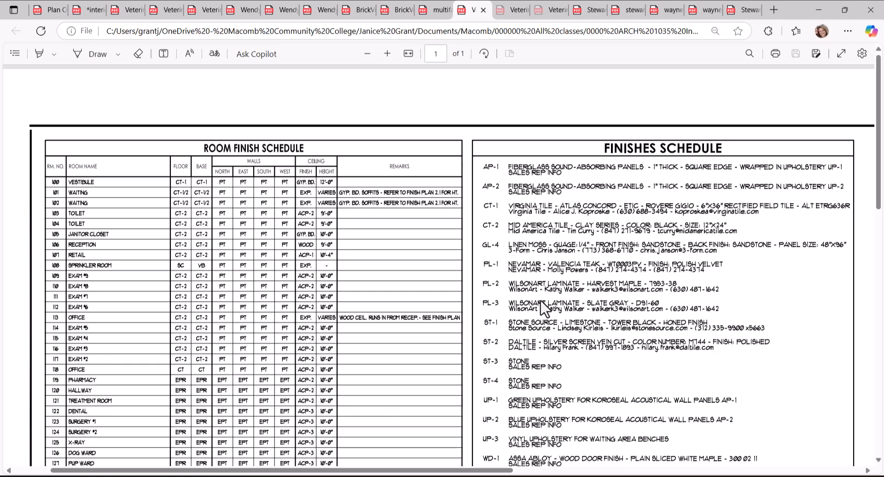
scroll(544, 309, down, 10)
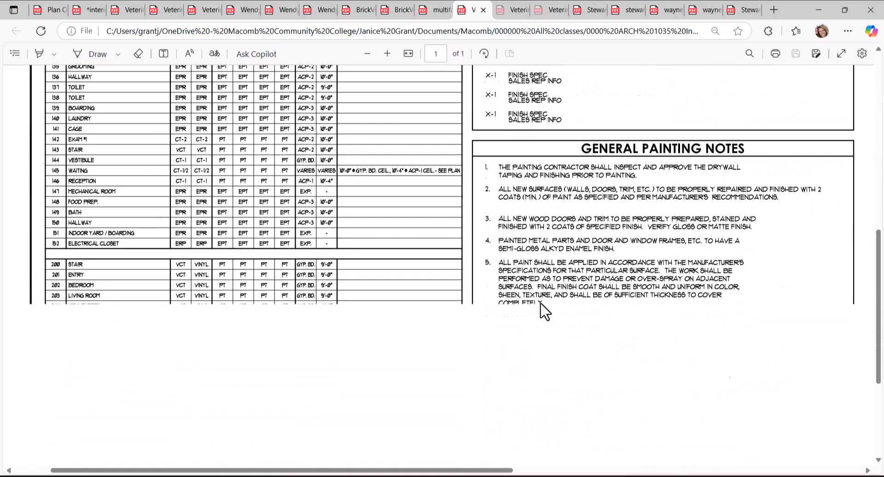
scroll(544, 309, down, 3)
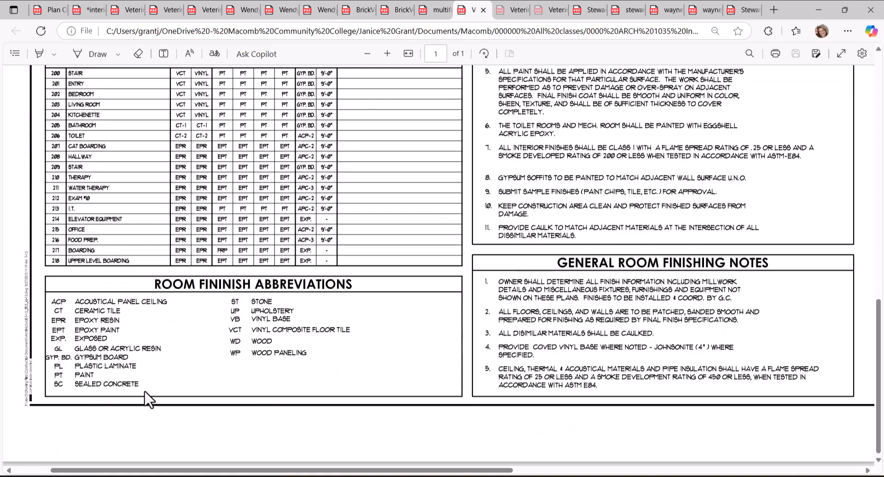
scroll(420, 339, up, 10)
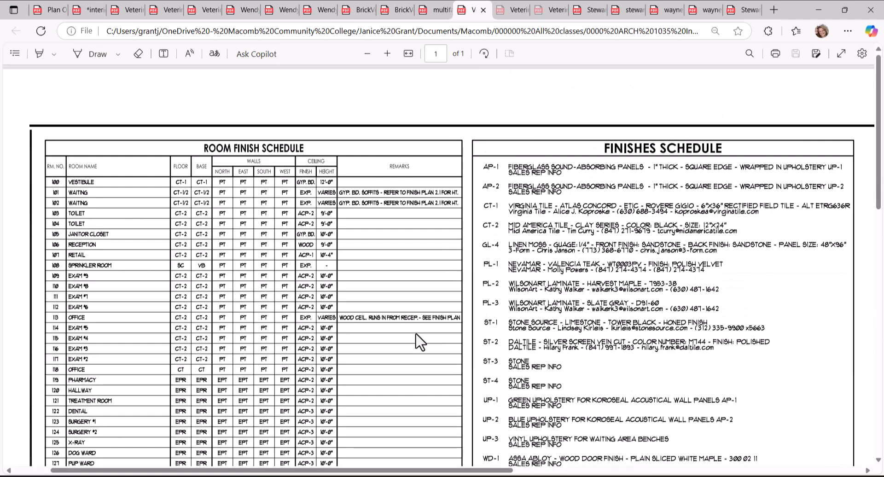
- Review the Veterinary Center door schedule and window type sheets, and open the kitchen elevation showing the pantry, oven and refrigerator
click(511, 9)
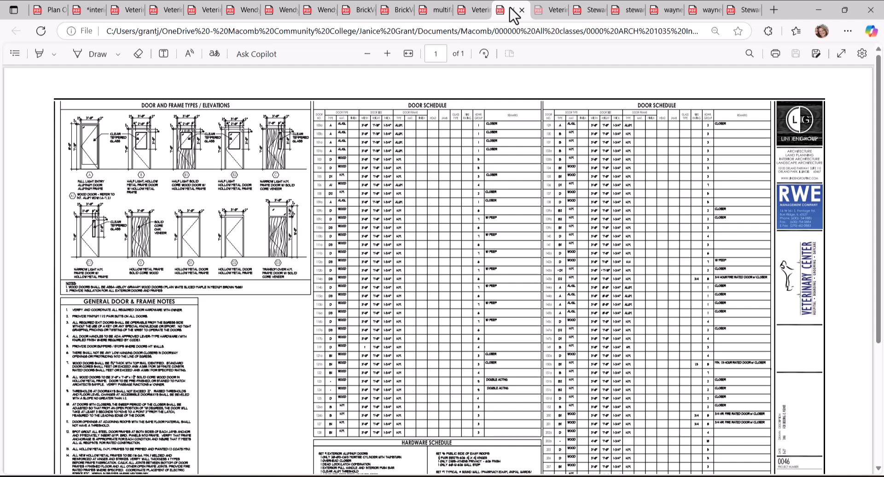
scroll(269, 322, down, 4)
scroll(269, 325, up, 4)
click(551, 14)
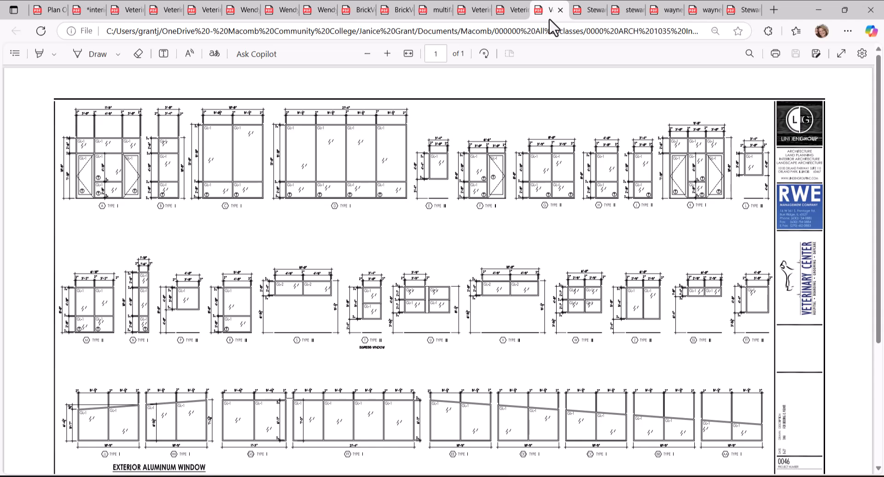
click(588, 12)
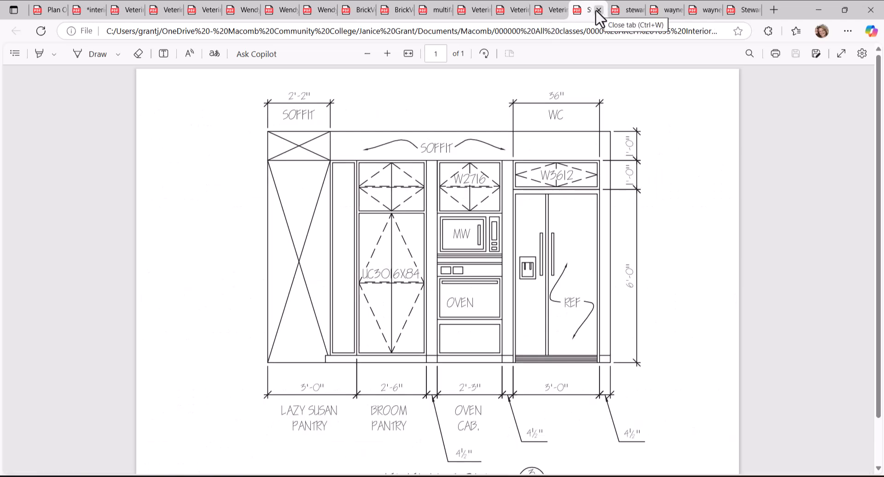
- Review the kitchen plan with its elevations, then the Wayne Residence schedules, bath elevations and kitchen elevations A-A through D-D
click(622, 14)
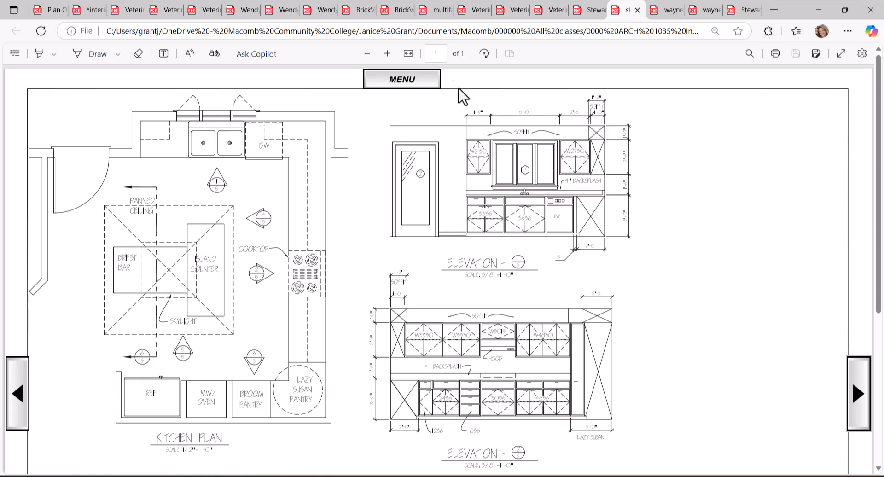
click(673, 11)
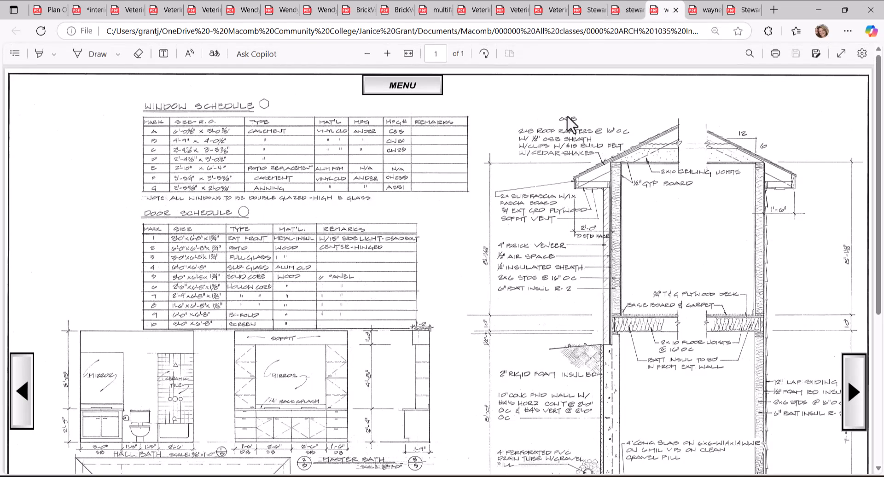
scroll(420, 282, down, 5)
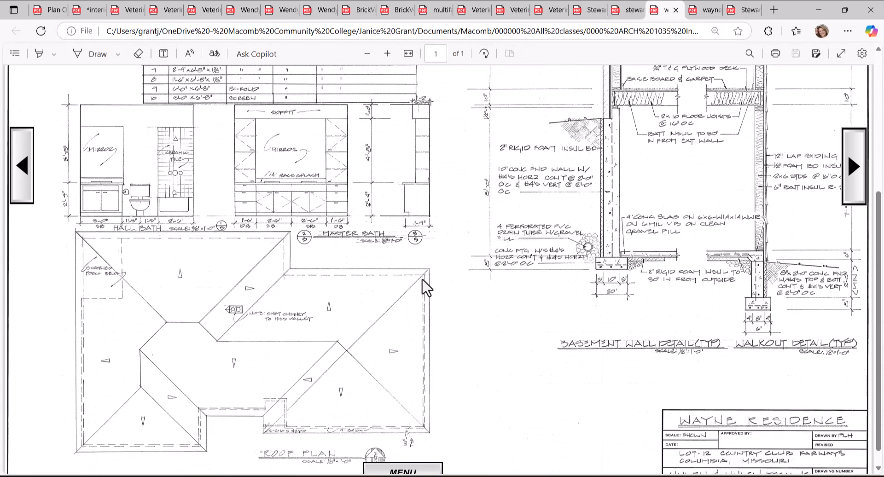
scroll(422, 286, up, 4)
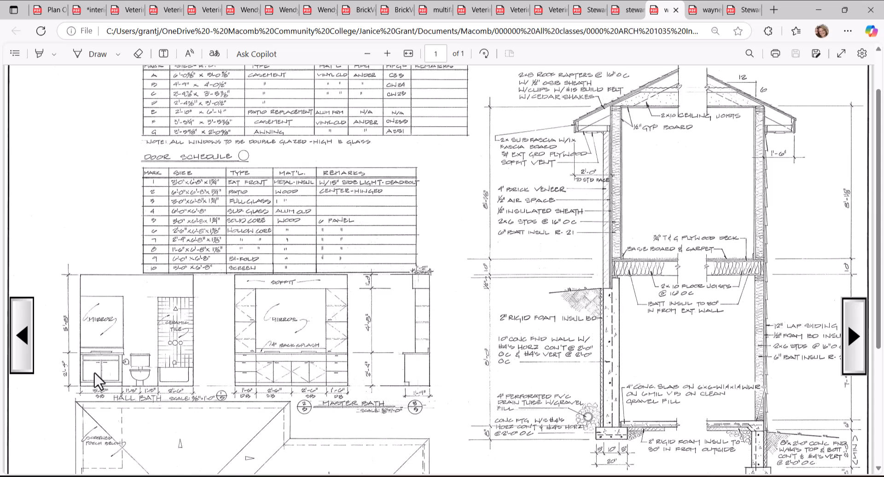
scroll(331, 381, up, 1)
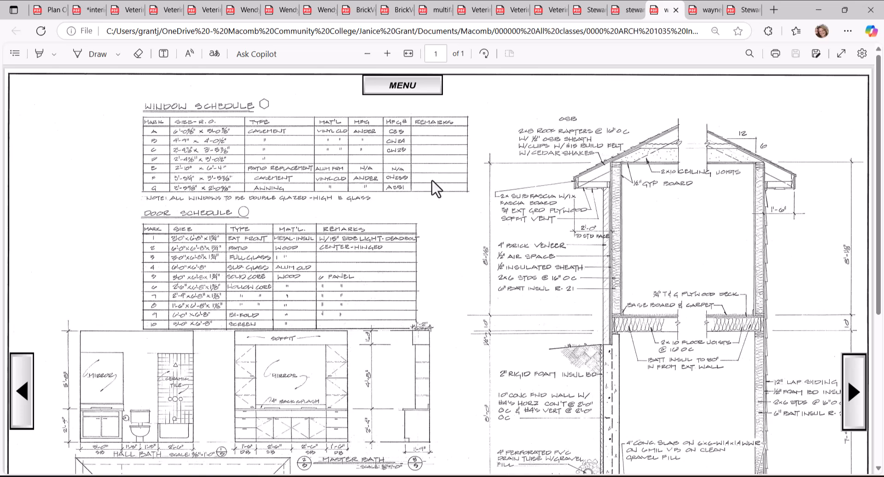
click(707, 10)
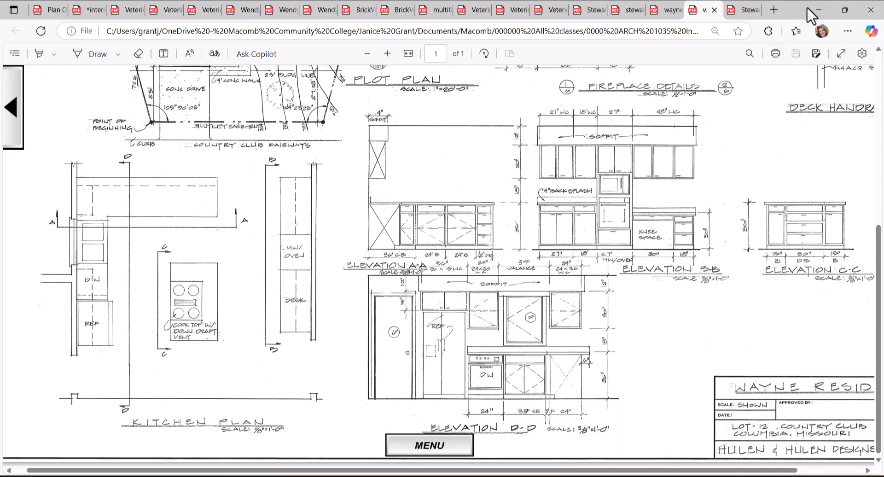
- Switch from the PDF drawings to Revit and maximize the Revit Interior Elevation Graphics project window
click(822, 8)
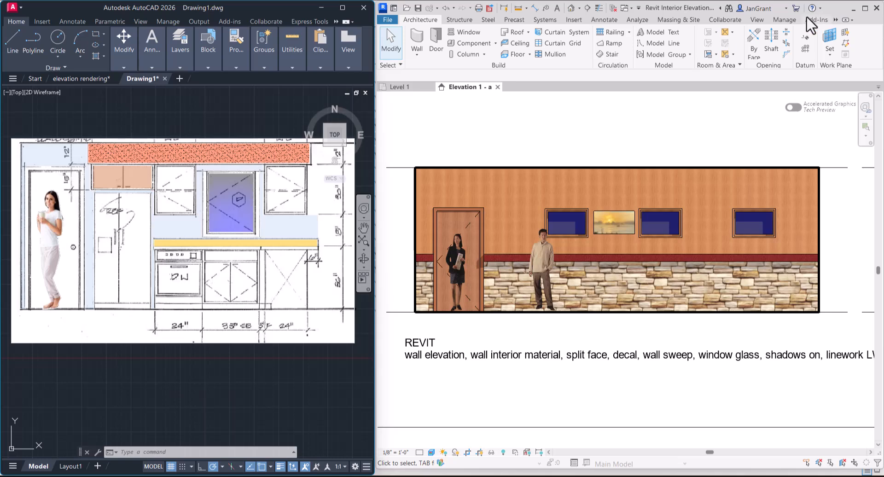
click(506, 394)
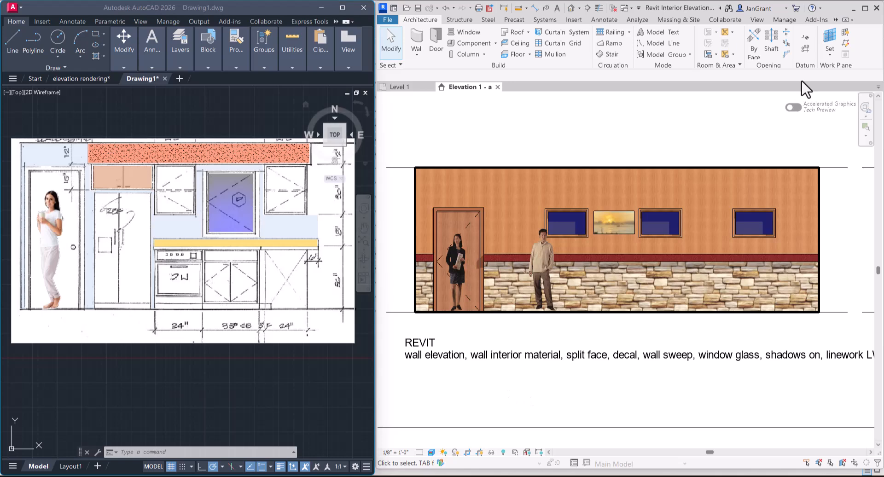
click(865, 8)
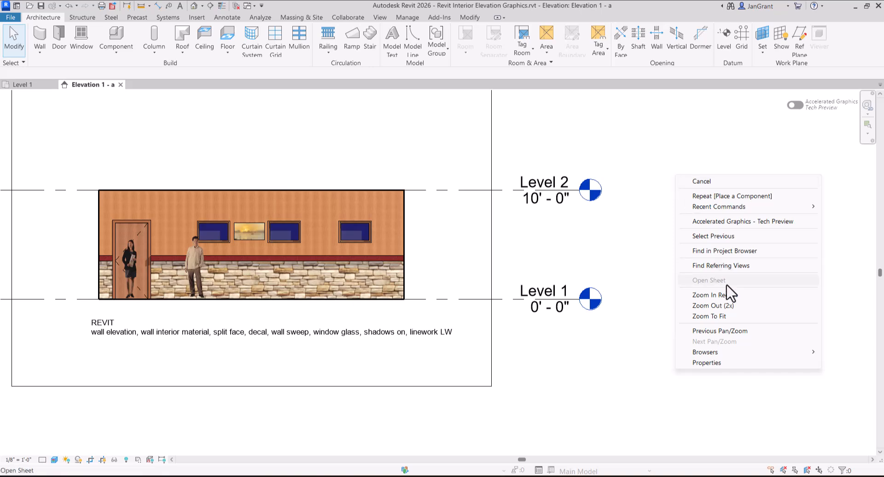
- Display the Project Browser and Properties palettes beside the elevation view, dismissing the save reminder without saving
mouse_move(727, 352)
click(652, 355)
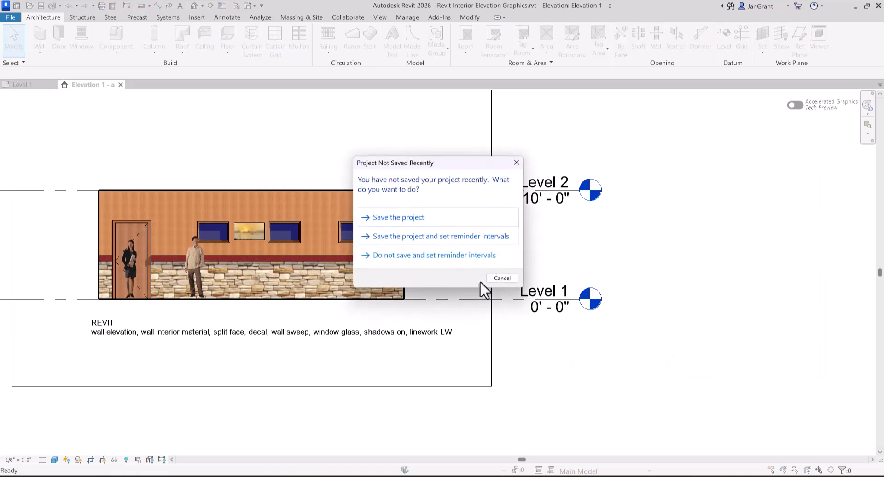
click(501, 278)
right_click(736, 254)
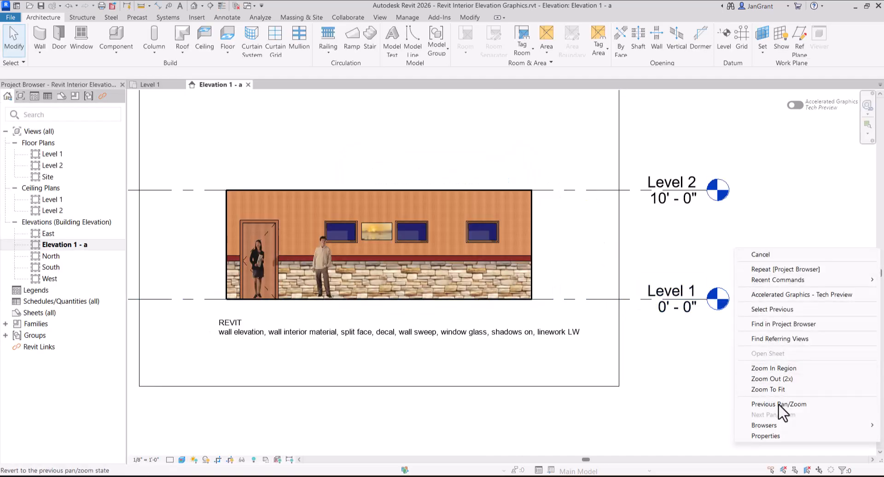
mouse_move(779, 425)
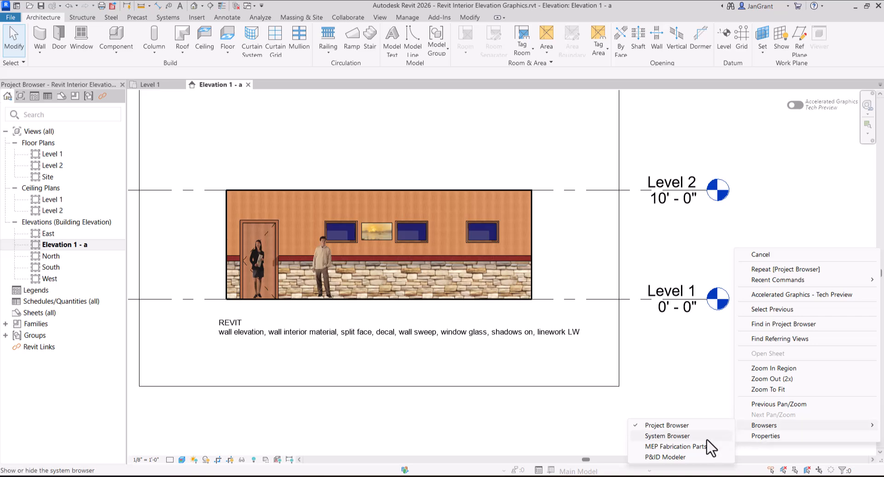
click(768, 436)
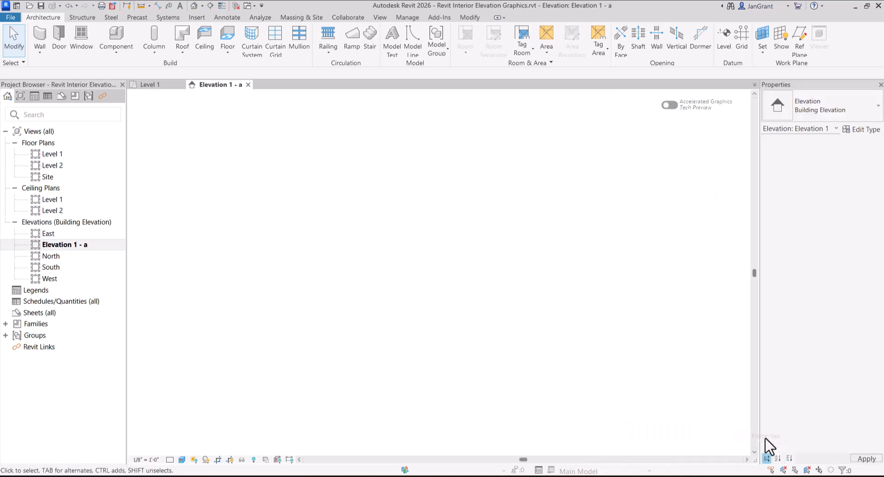
middle_drag(225, 165, 250, 220)
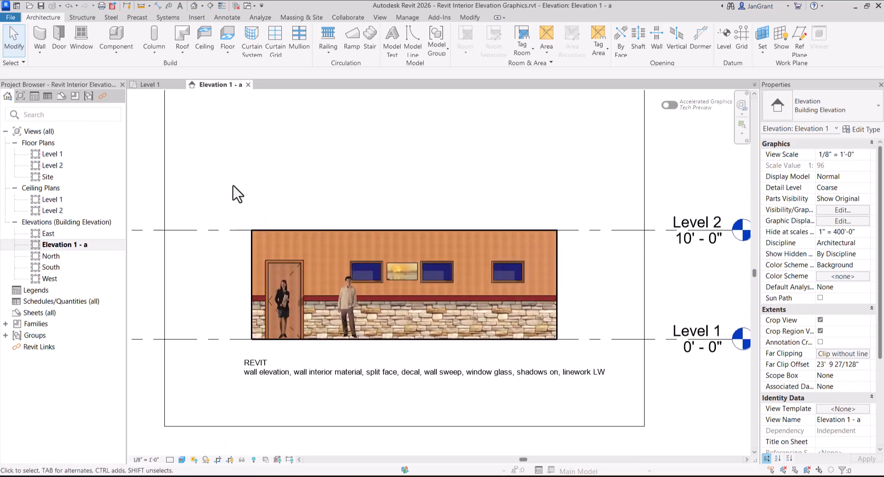
- Open the Level 1 floor plan and examine the elevation markers and the properties of the interior wall
double_click(55, 155)
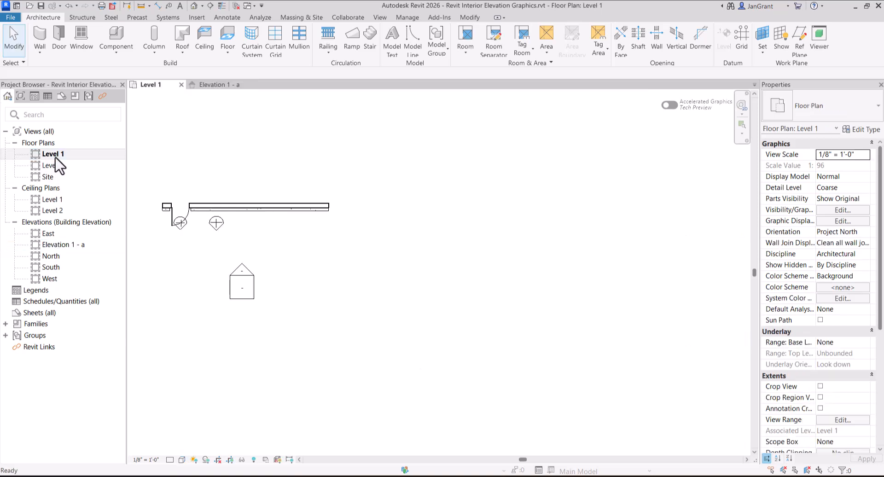
scroll(160, 256, up, 1)
middle_drag(230, 256, 288, 293)
scroll(276, 279, down, 4)
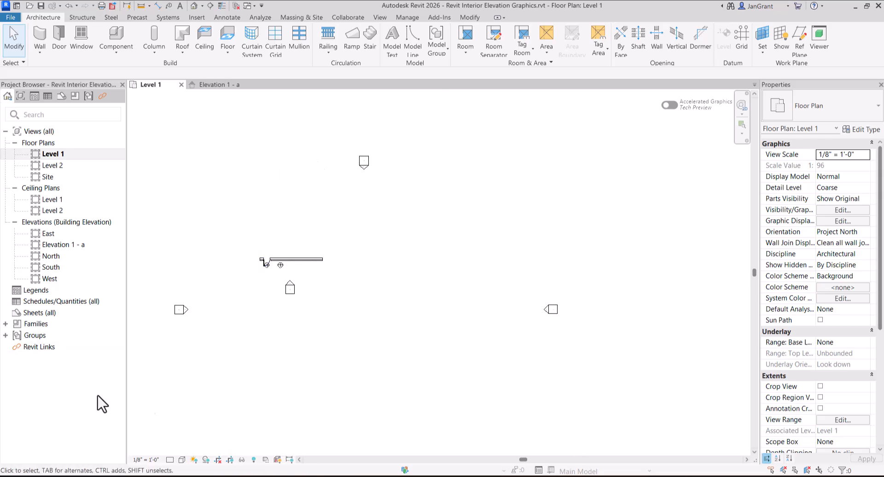
scroll(267, 240, up, 3)
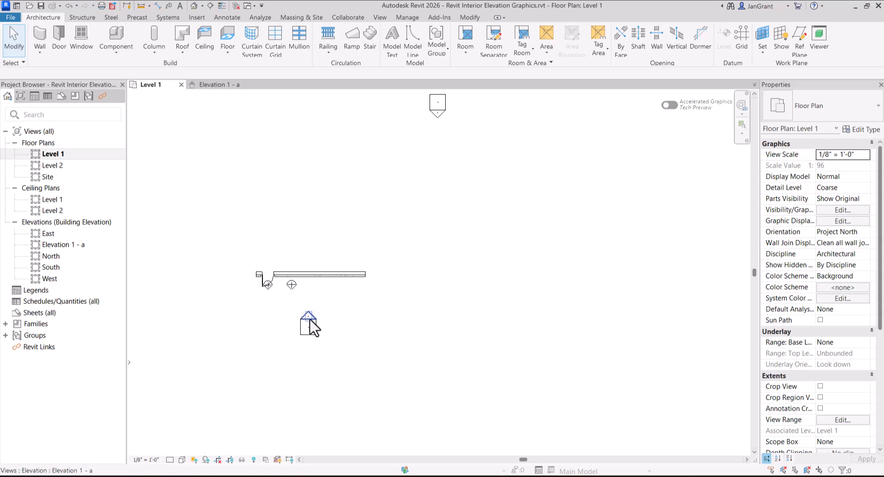
scroll(312, 325, up, 2)
scroll(291, 251, up, 1)
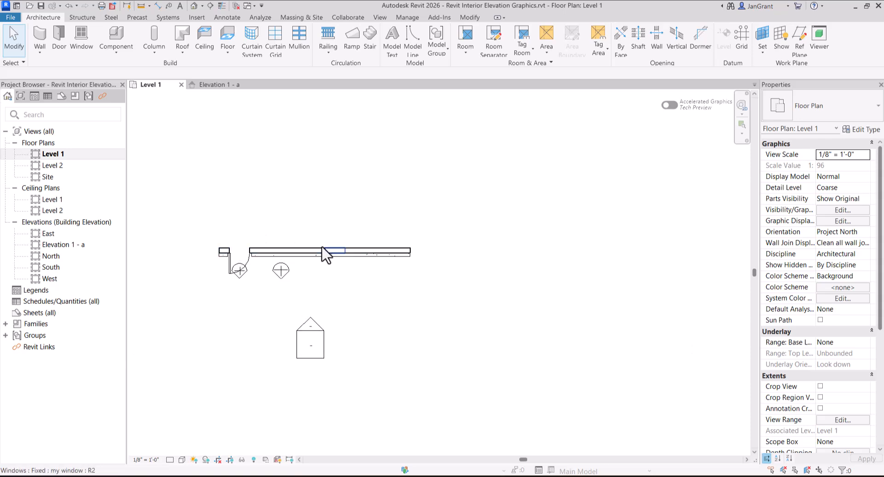
click(315, 253)
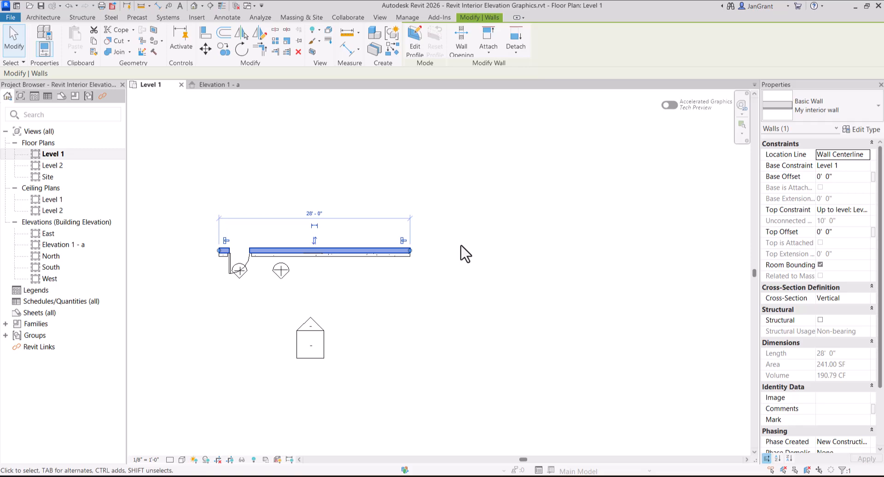
key(Escape)
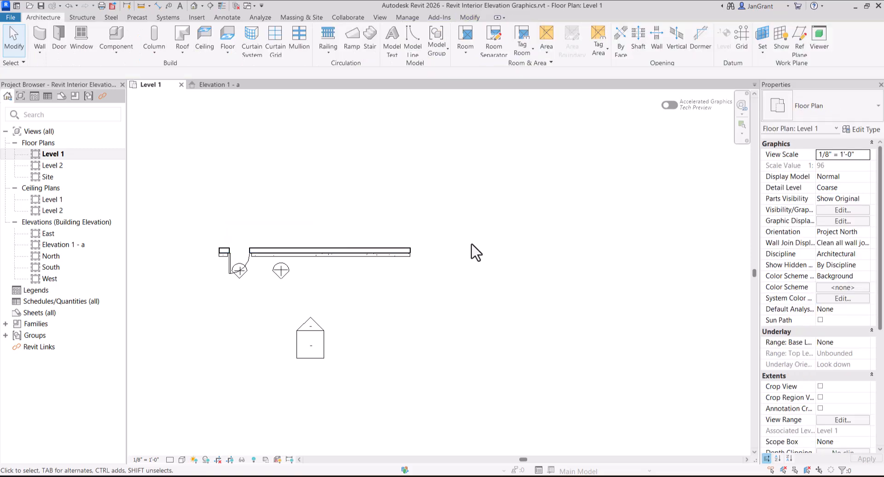
- Inspect the properties of the single-flush door and the RPC person in front of the wall in the floor plan
click(245, 267)
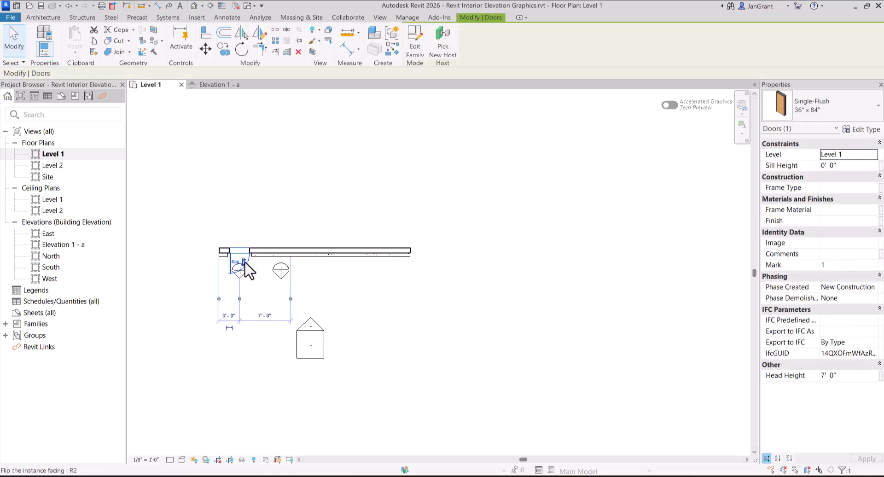
click(332, 294)
click(284, 274)
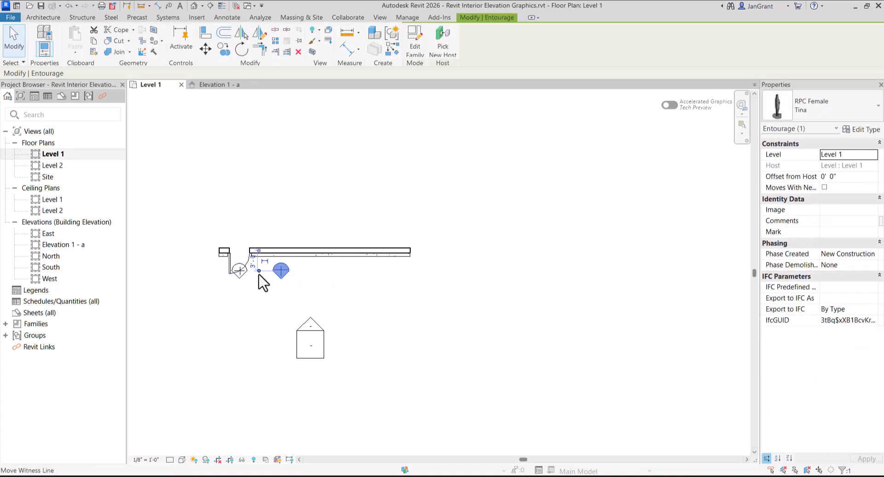
click(242, 278)
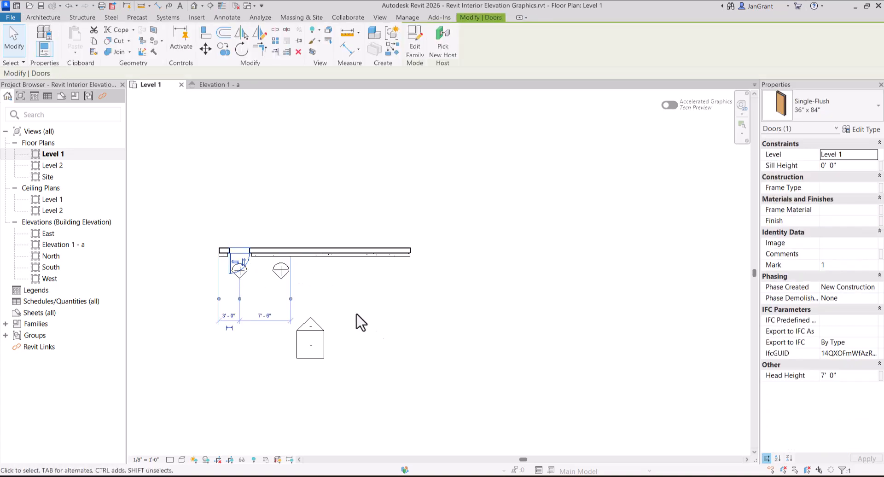
click(409, 313)
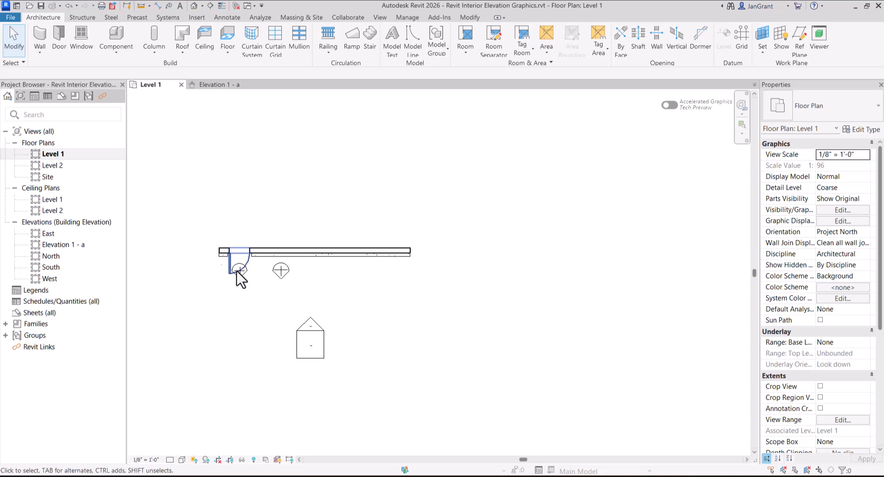
- Open the Elevation 1 - a view and inspect the properties of the Cornice wall sweep above the stone
click(81, 245)
double_click(81, 244)
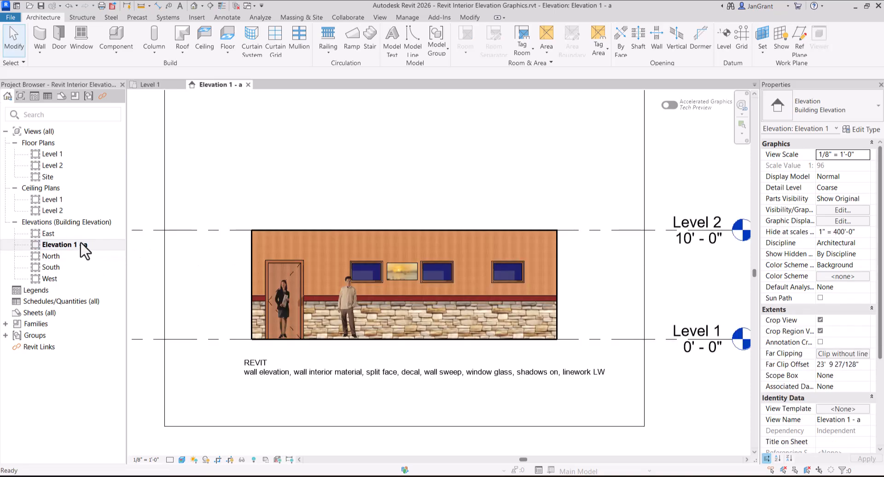
scroll(443, 302, up, 2)
middle_drag(506, 323, 476, 295)
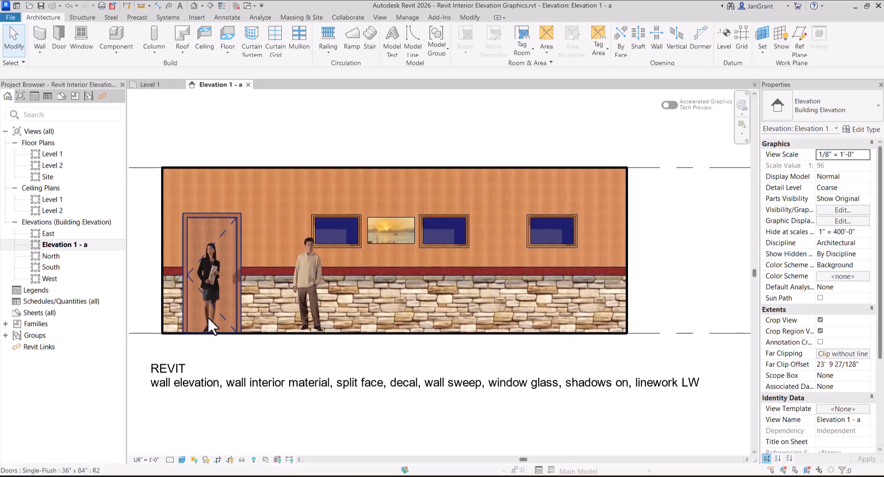
click(379, 270)
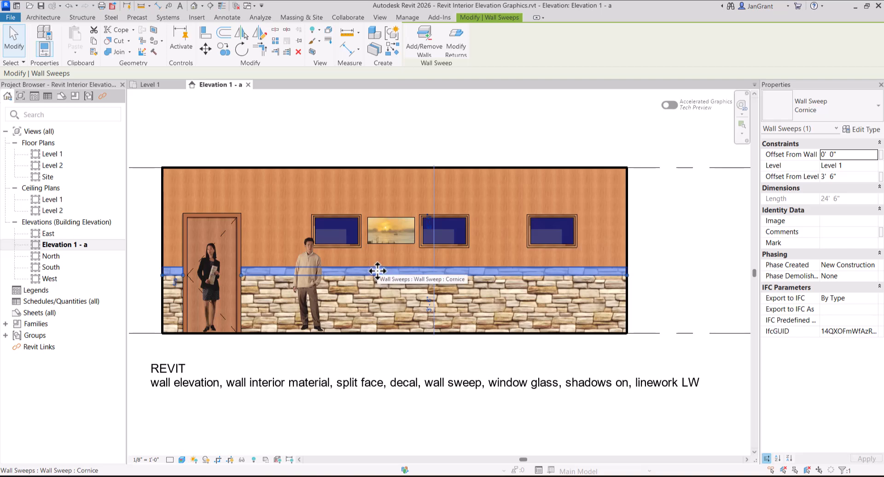
click(343, 349)
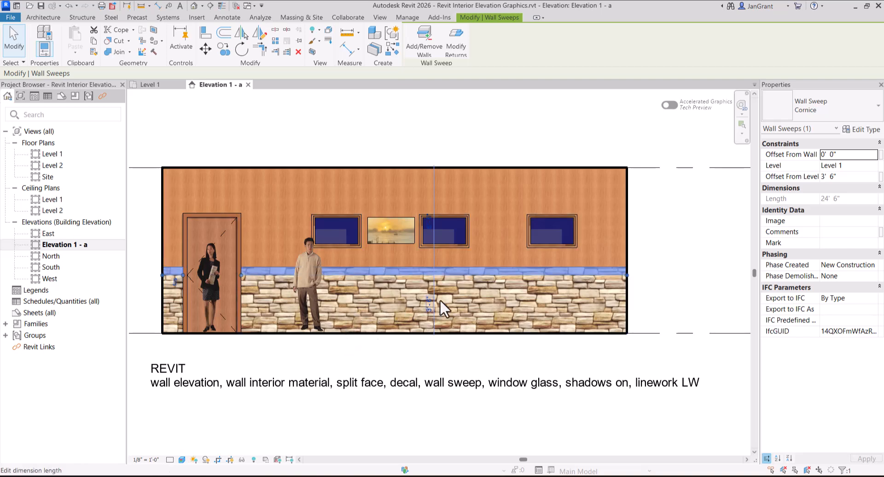
- Inspect the interior wall's extents and properties in the elevation view, and clear the selection
click(626, 312)
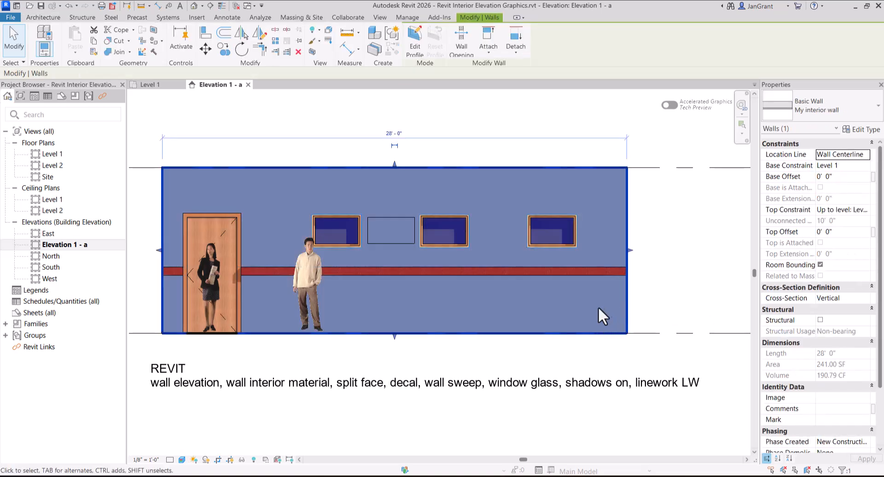
click(643, 292)
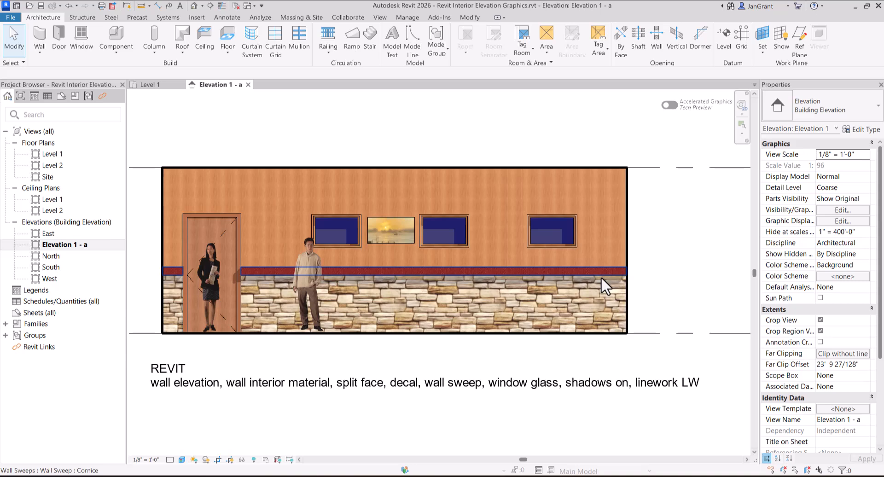
click(544, 170)
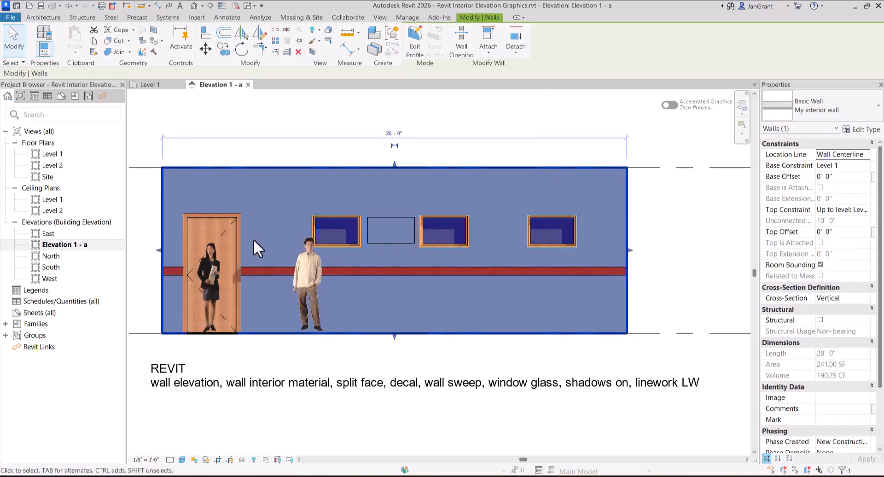
click(135, 291)
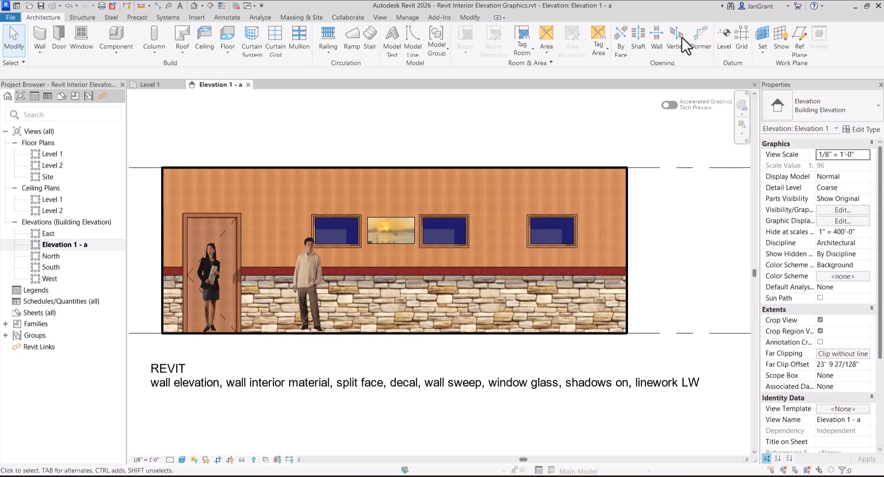
- Inspect the properties of the sunset picture decal between the windows and check the elevation view's shadow setting
click(386, 242)
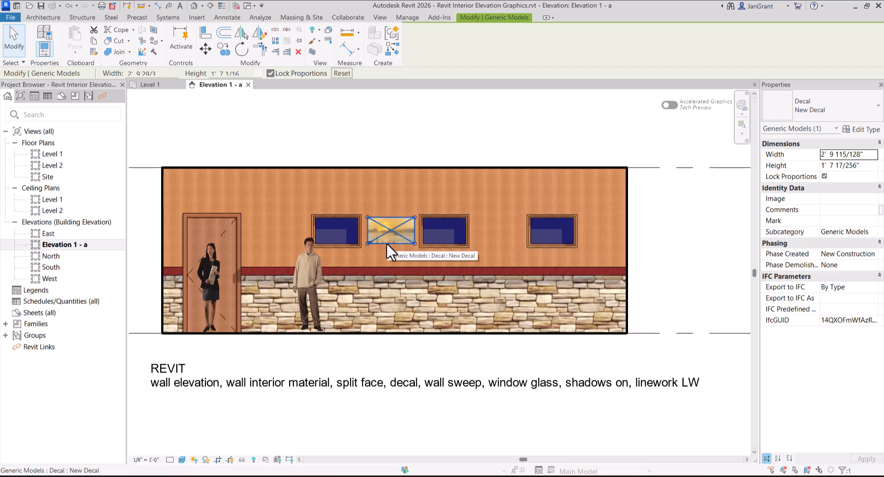
click(528, 123)
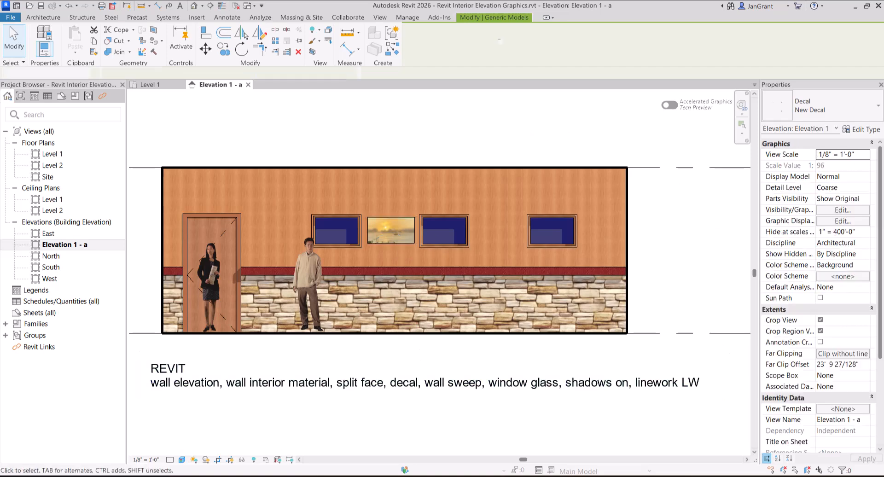
click(205, 460)
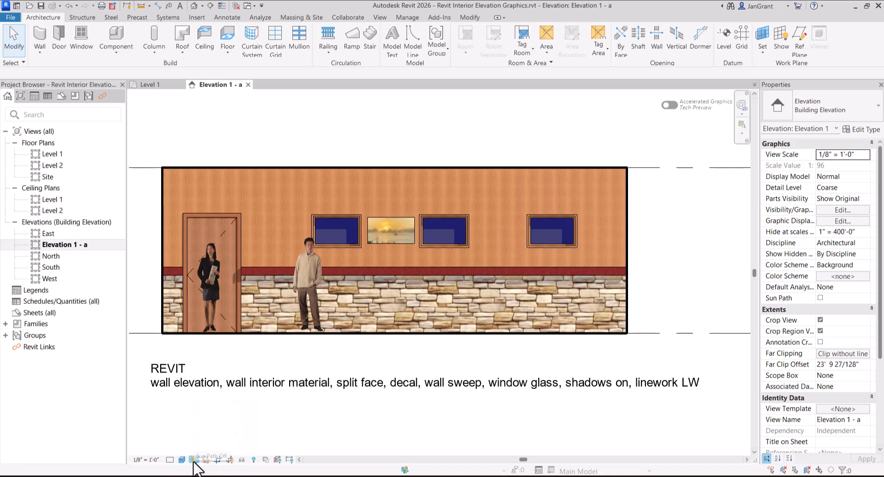
- Check the sun path options available for the elevation view without changing them
click(194, 460)
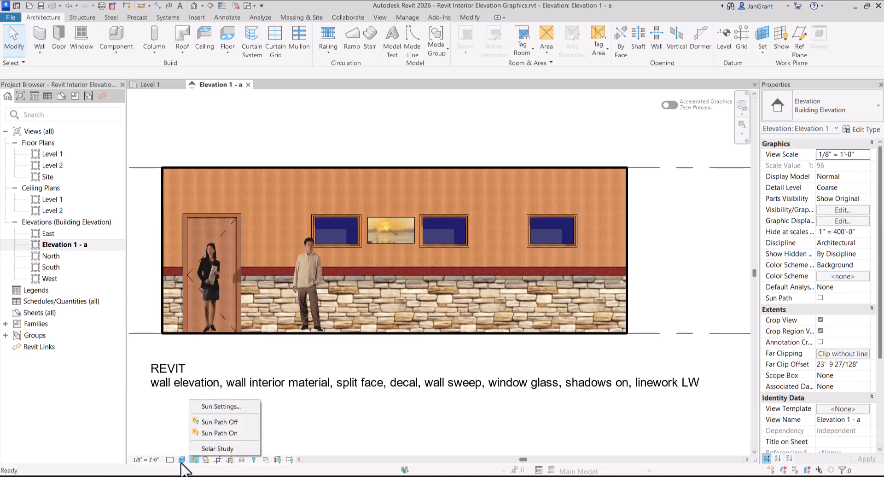
click(335, 414)
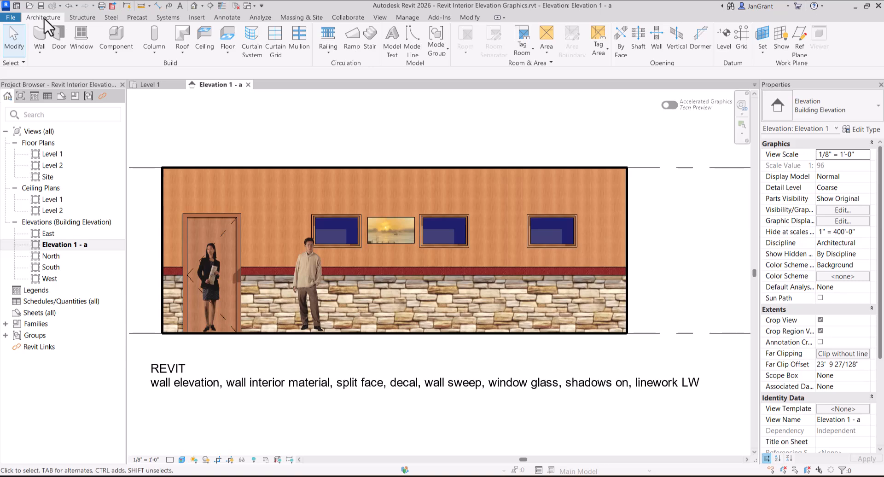
- Create a new project from the default.rte template in the English-Imperial folder
click(11, 17)
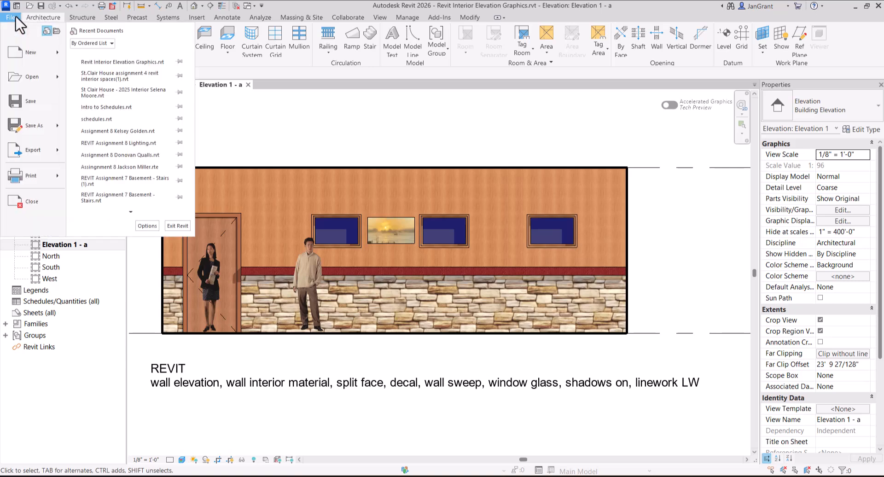
mouse_move(28, 52)
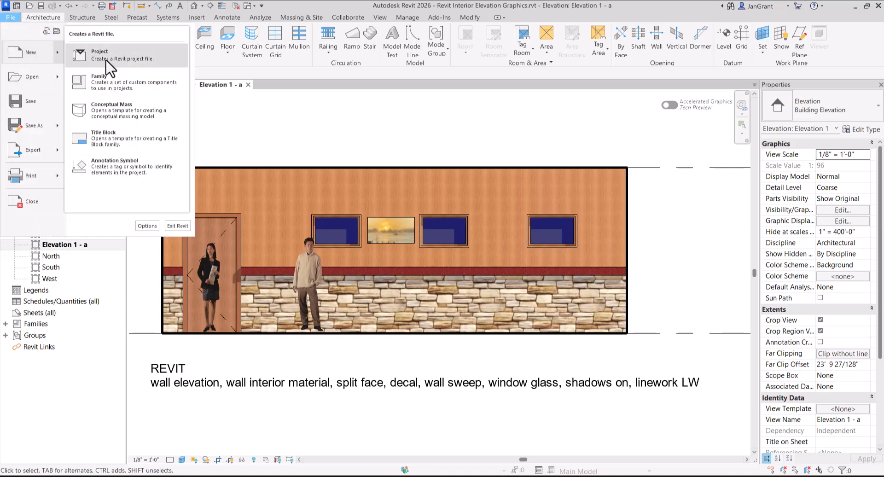
click(113, 66)
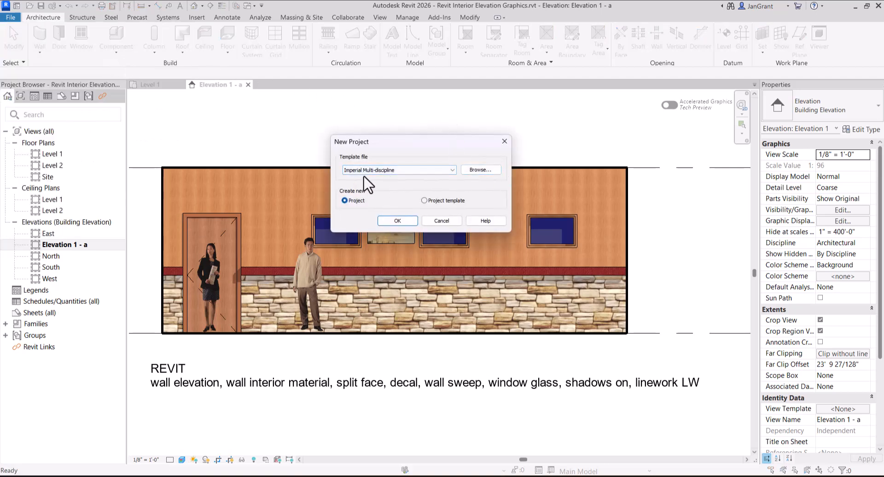
click(484, 171)
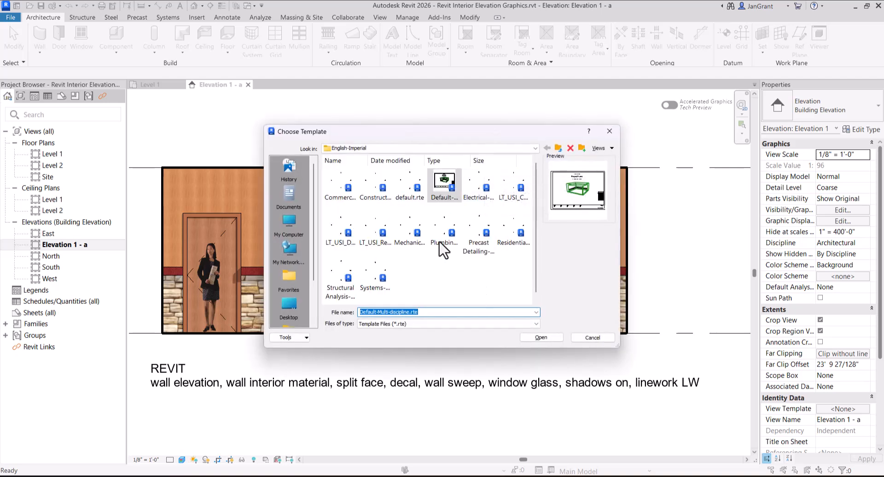
click(407, 198)
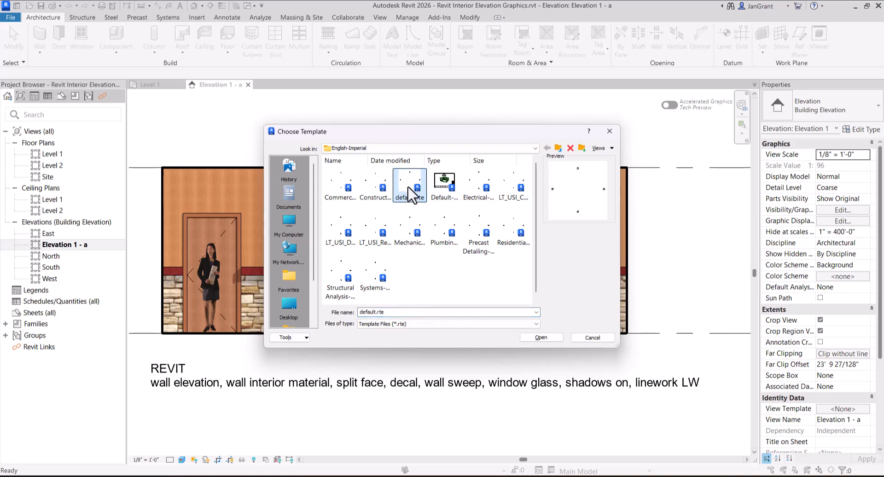
double_click(405, 181)
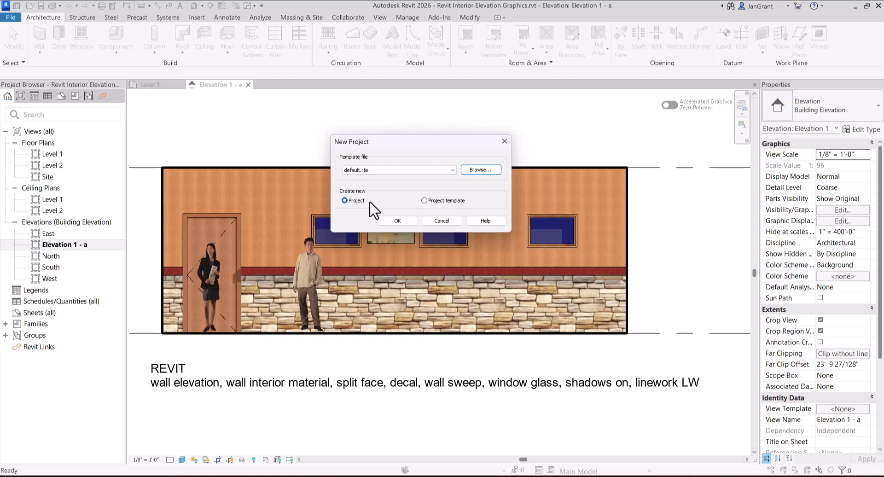
click(397, 221)
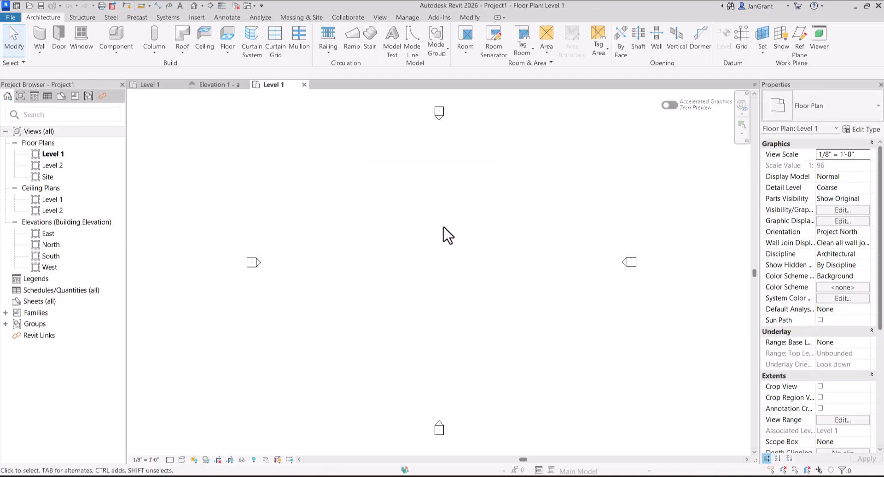
- Draw a horizontal Generic - 8" wall about 22' long on the Level 1 plan, with its height up to Level 2
click(37, 38)
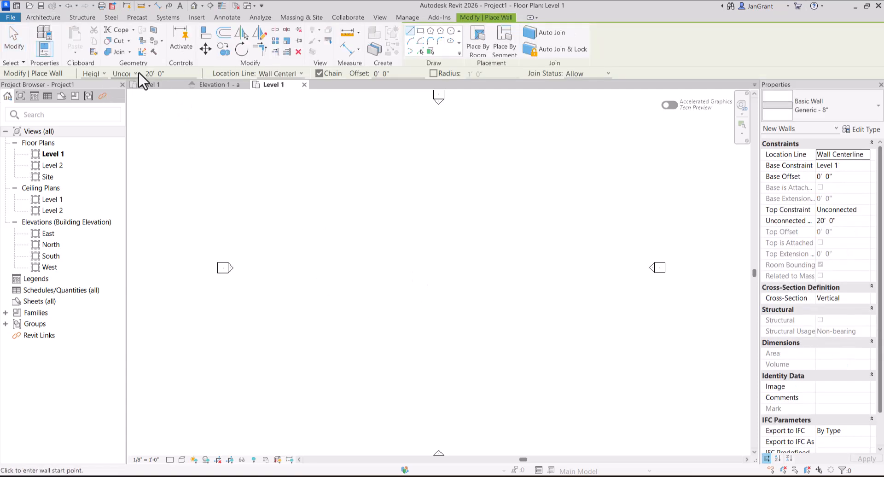
click(123, 74)
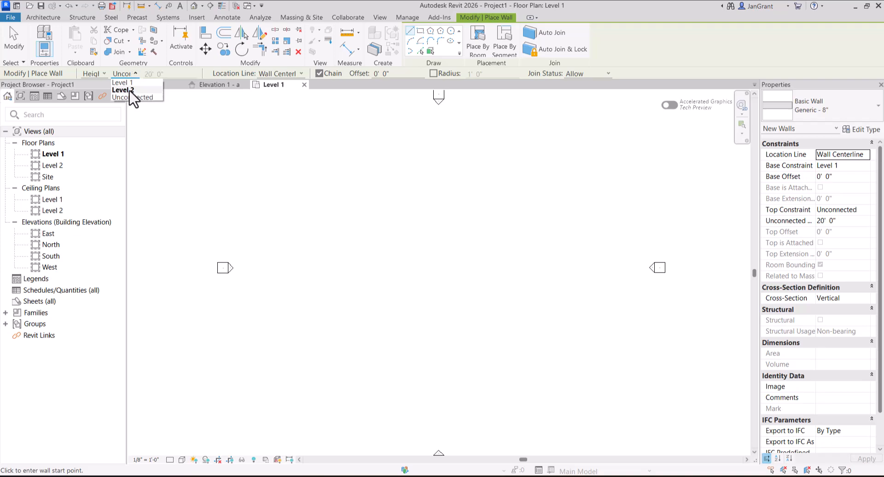
click(130, 90)
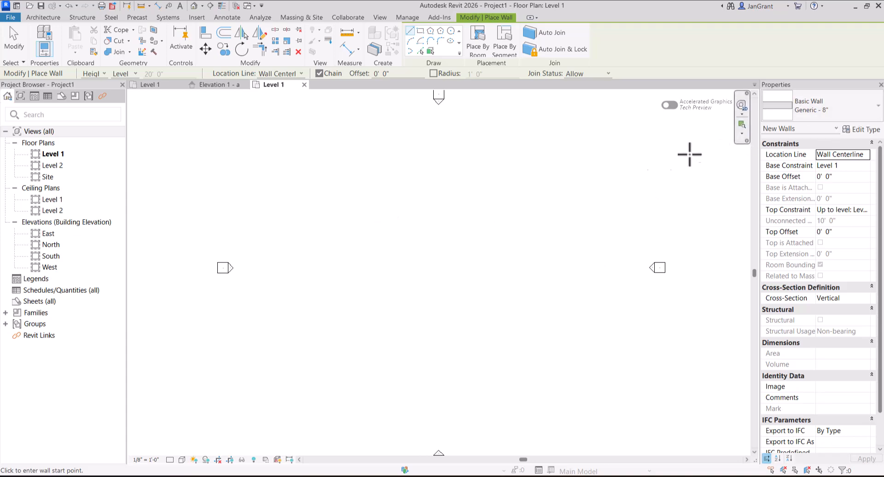
click(336, 208)
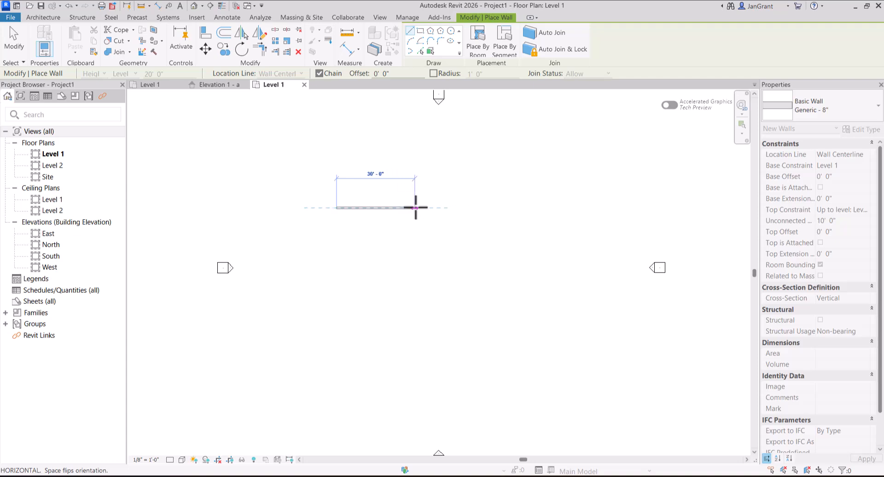
click(394, 208)
right_click(466, 184)
click(474, 193)
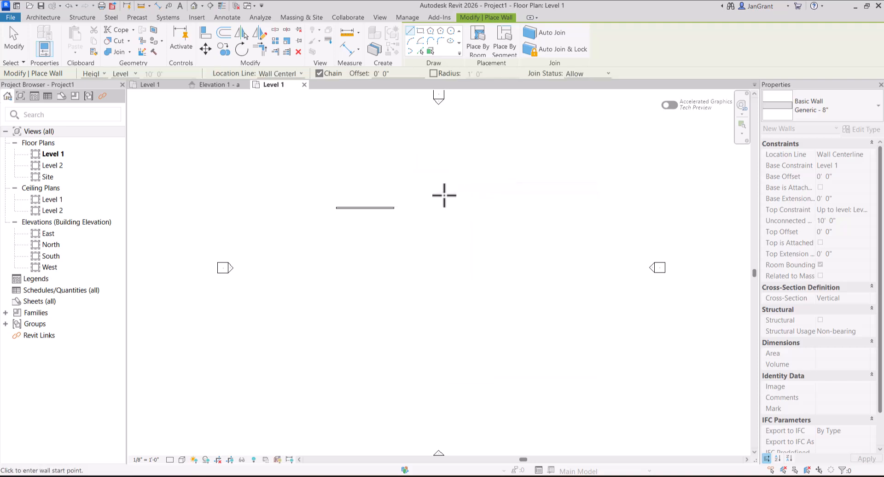
scroll(356, 202, up, 2)
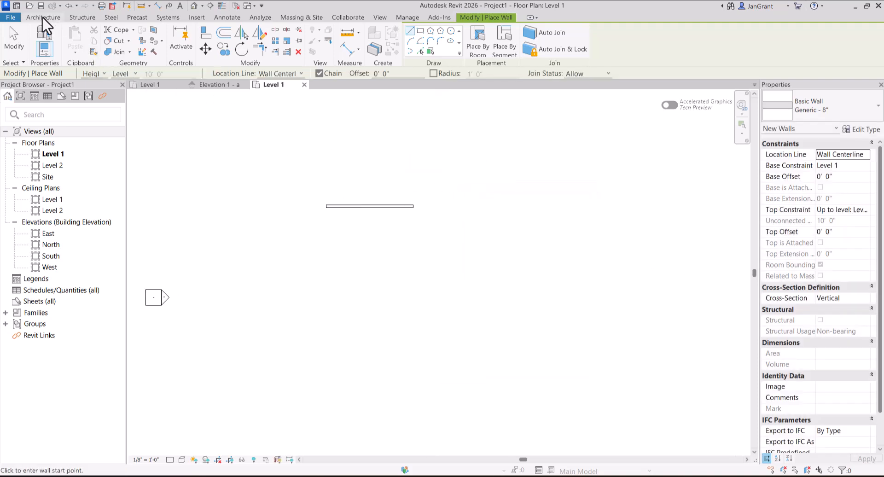
click(14, 40)
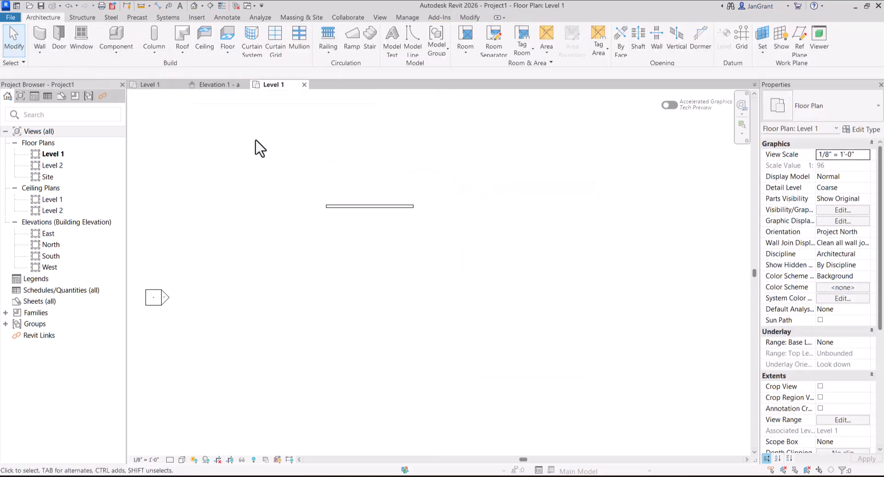
- Place a Single-Flush 36" x 84" door in the wall, centred about 3' from its left end and swinging to the lower side
scroll(361, 207, up, 1)
scroll(361, 210, down, 1)
scroll(380, 209, up, 1)
scroll(376, 201, up, 1)
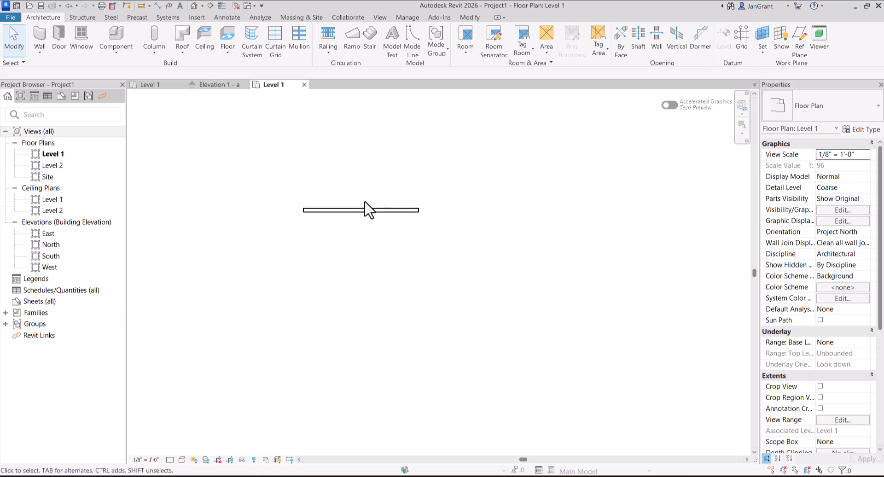
click(59, 28)
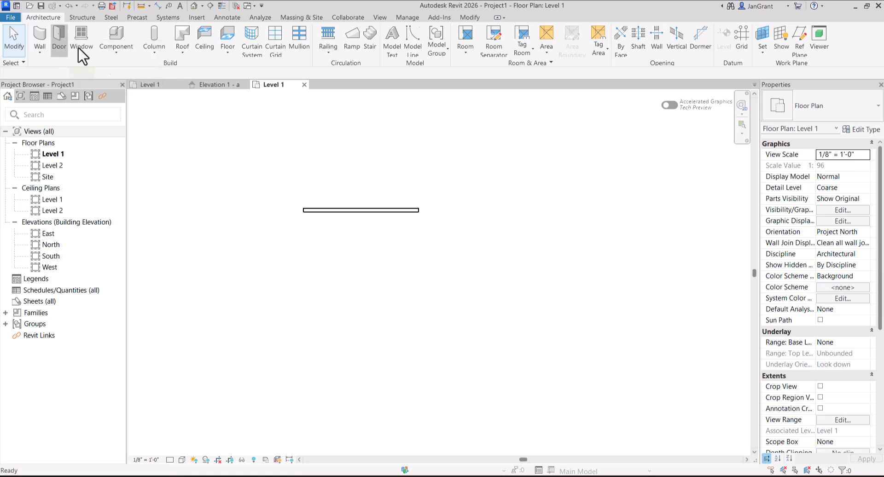
click(318, 213)
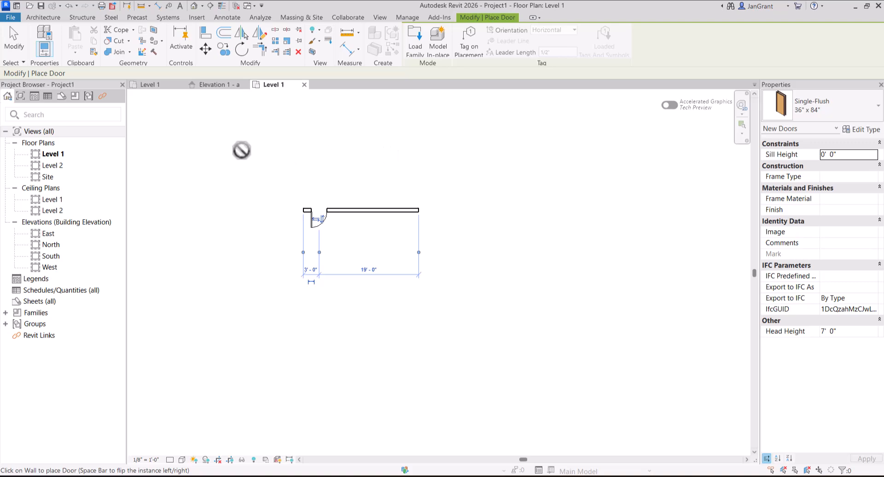
click(15, 36)
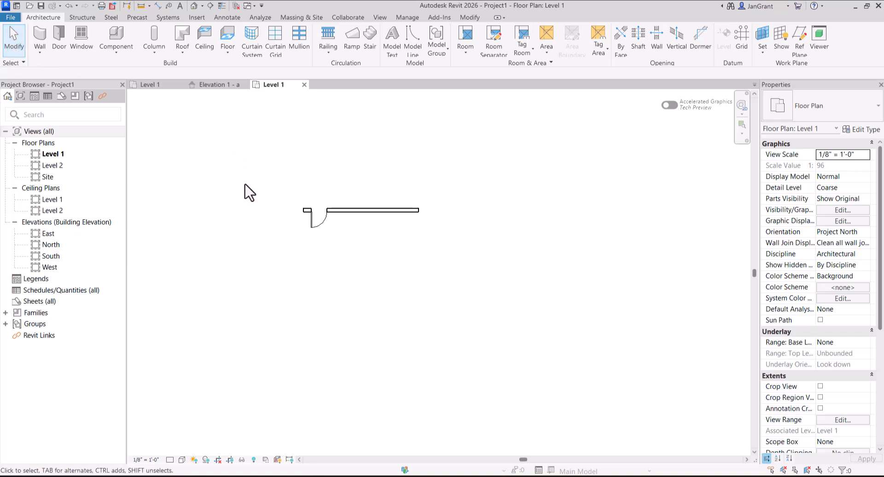
- Place a Fixed 36" x 48" window in the wall, centred about 4' from its right end
click(81, 36)
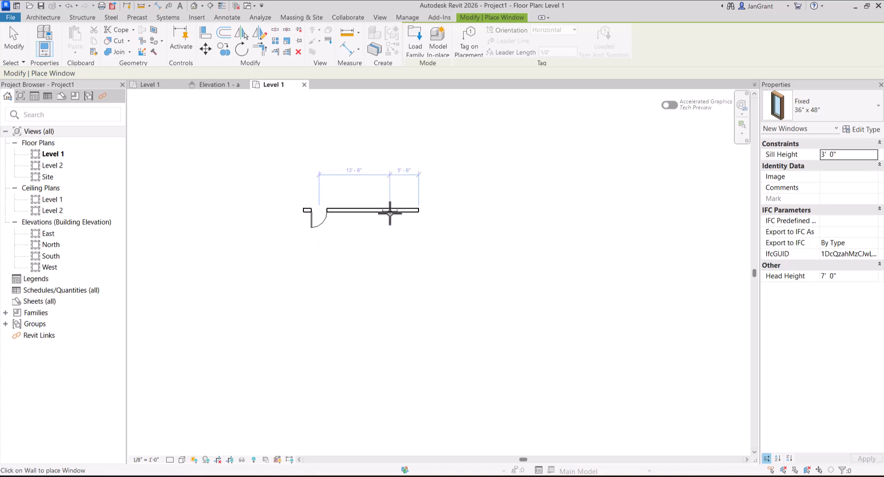
scroll(391, 211, up, 2)
scroll(390, 210, up, 3)
middle_drag(395, 213, 502, 214)
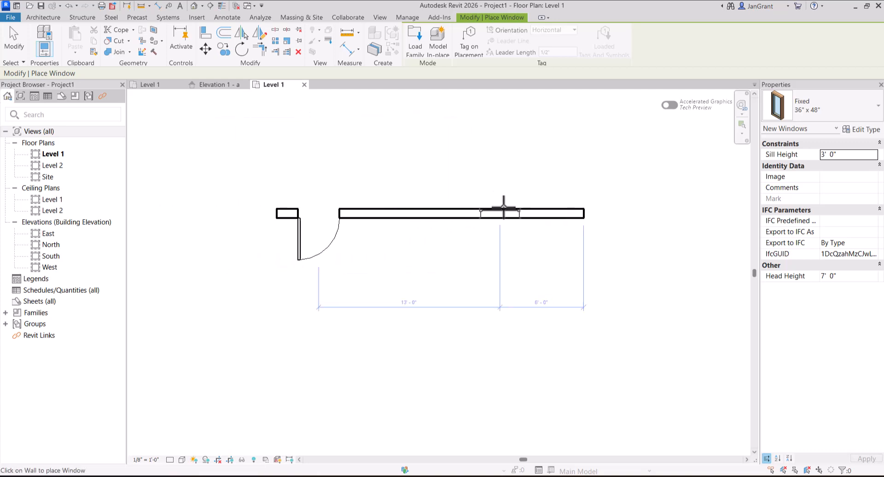
click(524, 207)
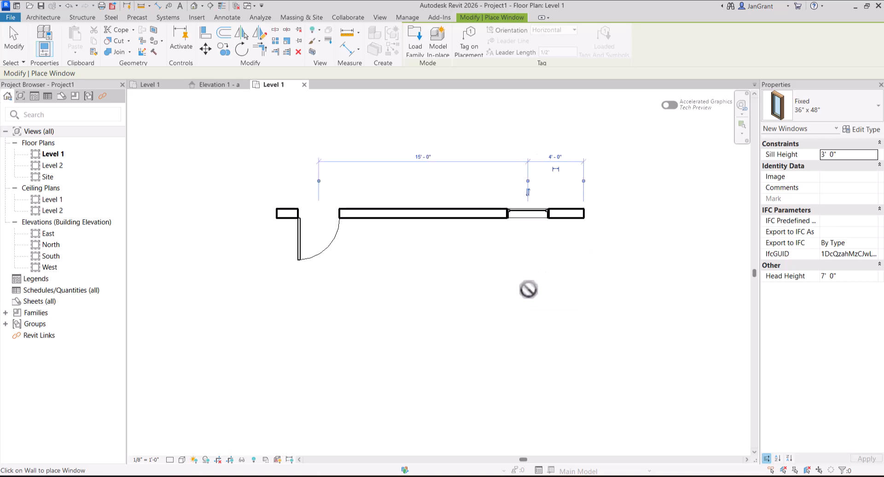
key(Escape)
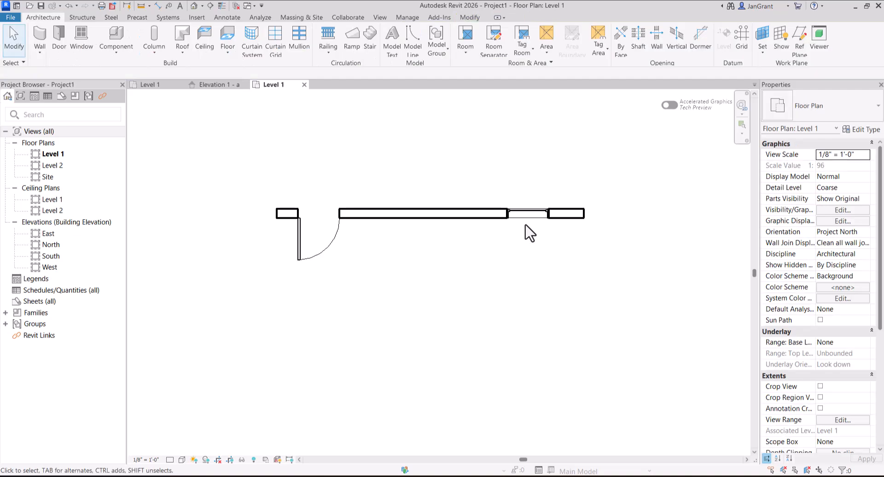
- Inspect the flip controls and properties of the window, the wall and the door, and clear the selection
click(527, 217)
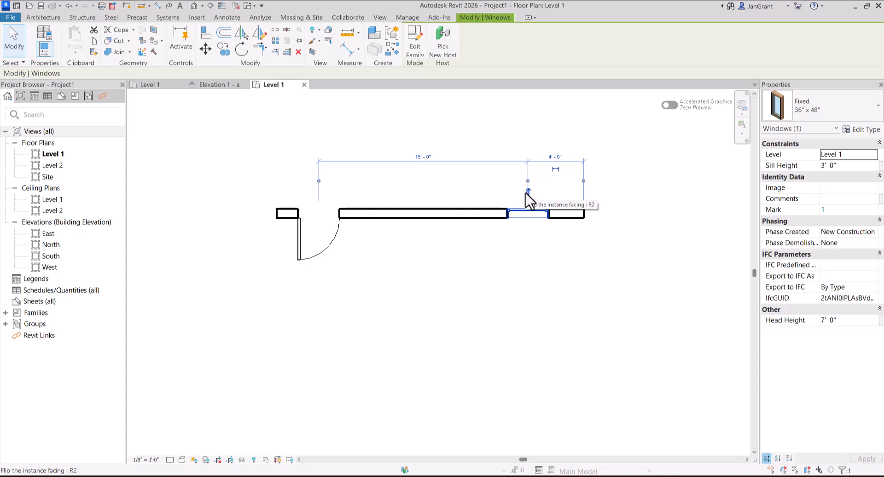
click(428, 216)
click(430, 276)
click(418, 217)
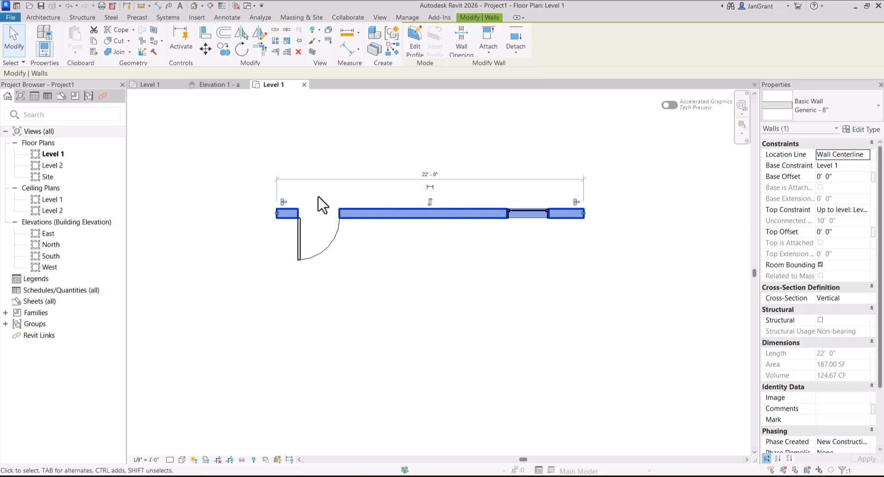
click(409, 255)
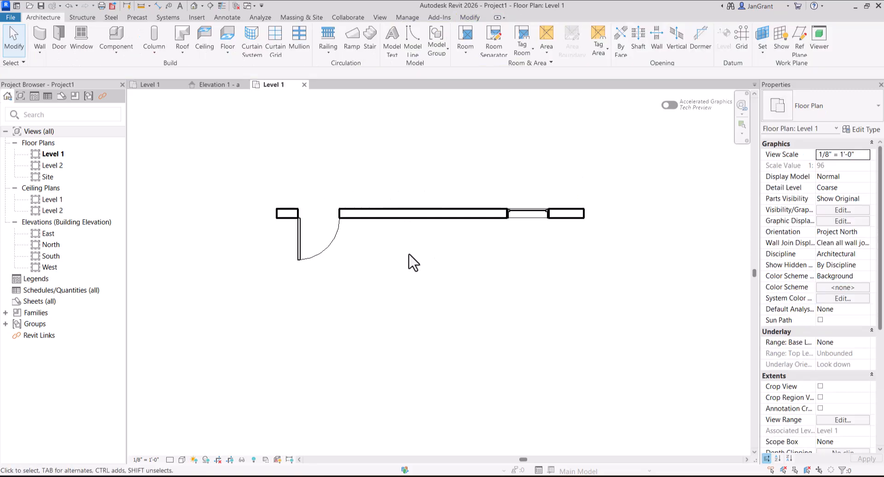
click(328, 251)
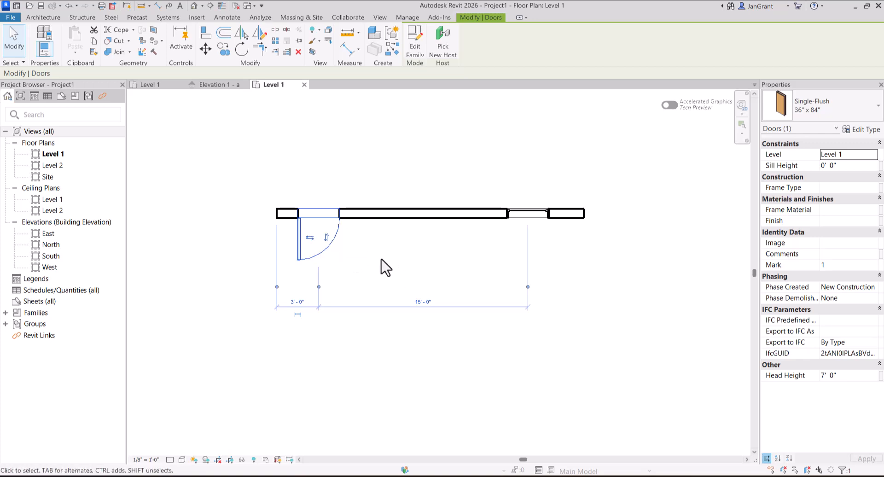
click(377, 276)
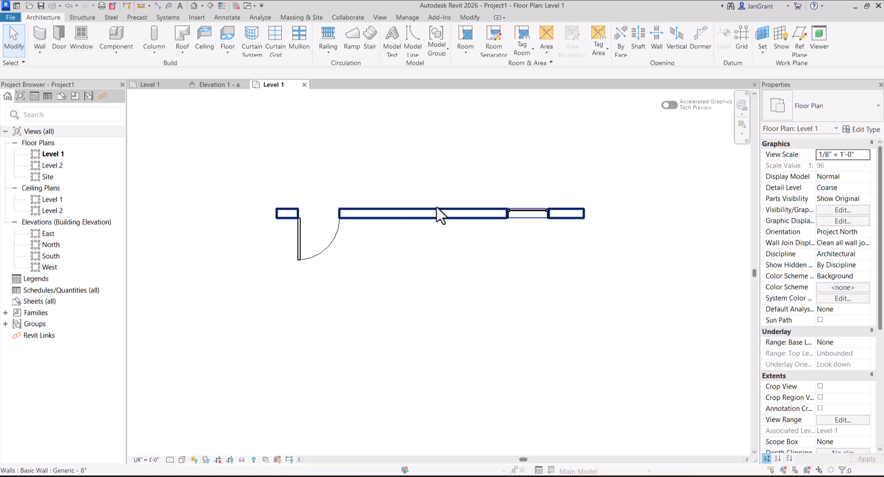
right_click(443, 189)
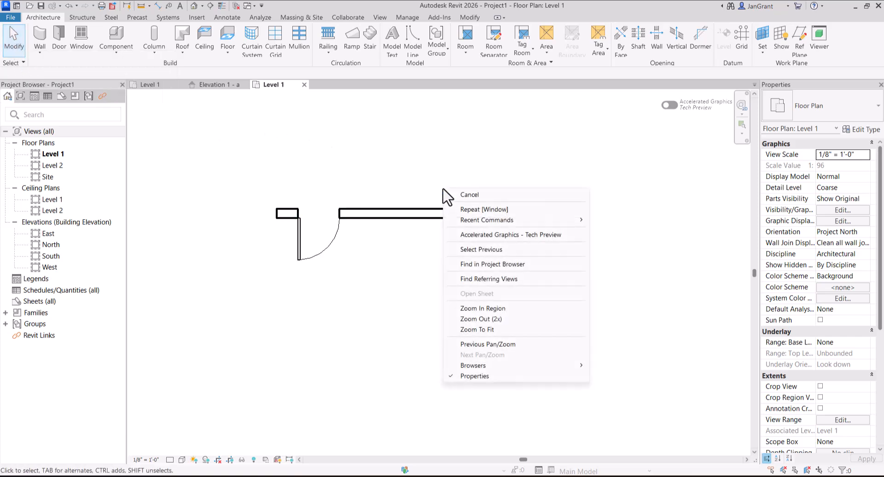
click(486, 193)
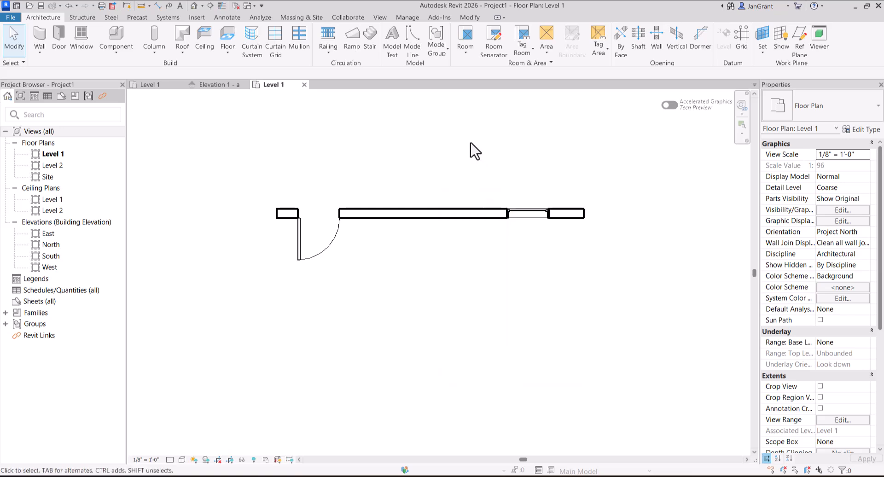
- Load the RPC Female and RPC Male families from the Entourage category of the Autodesk family library
scroll(430, 184, up, 2)
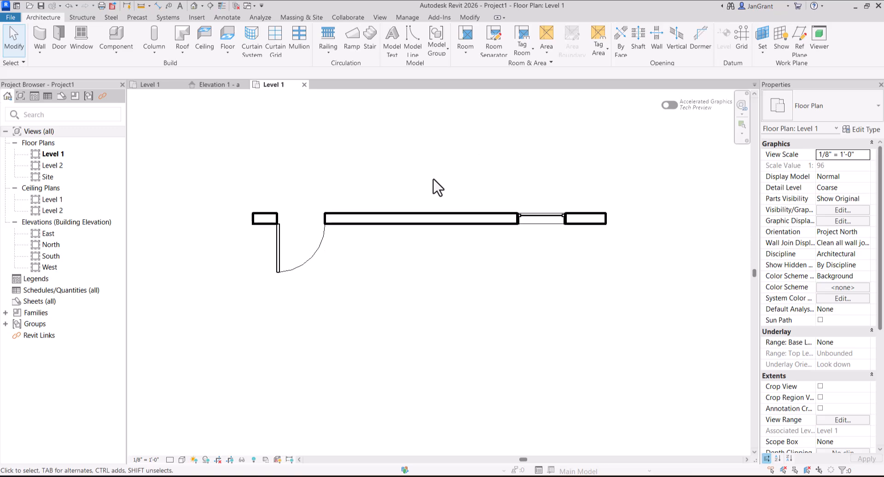
middle_drag(453, 192, 429, 207)
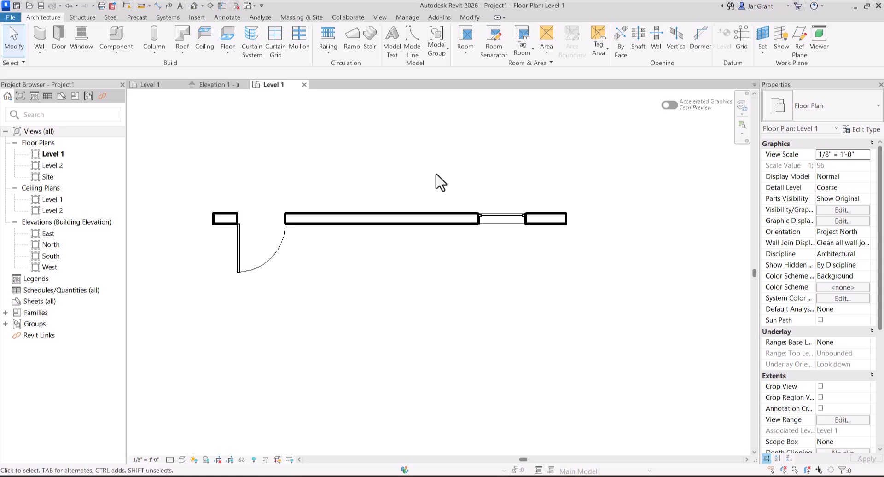
click(198, 18)
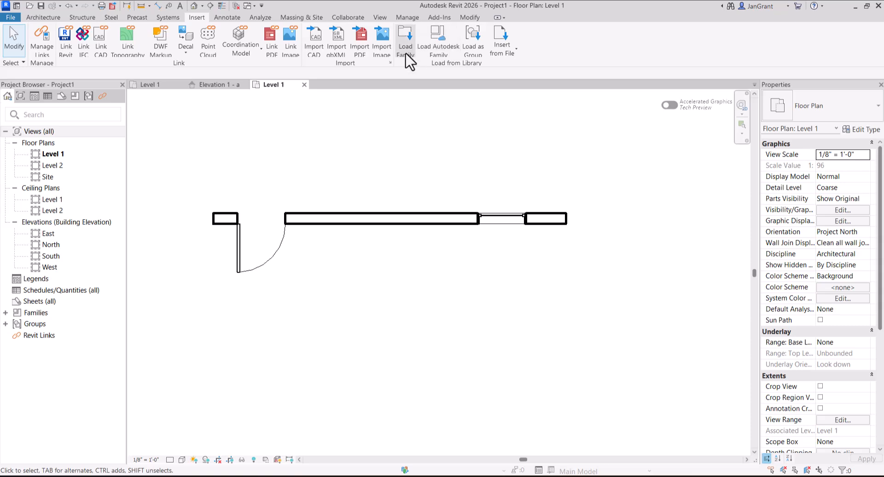
click(441, 42)
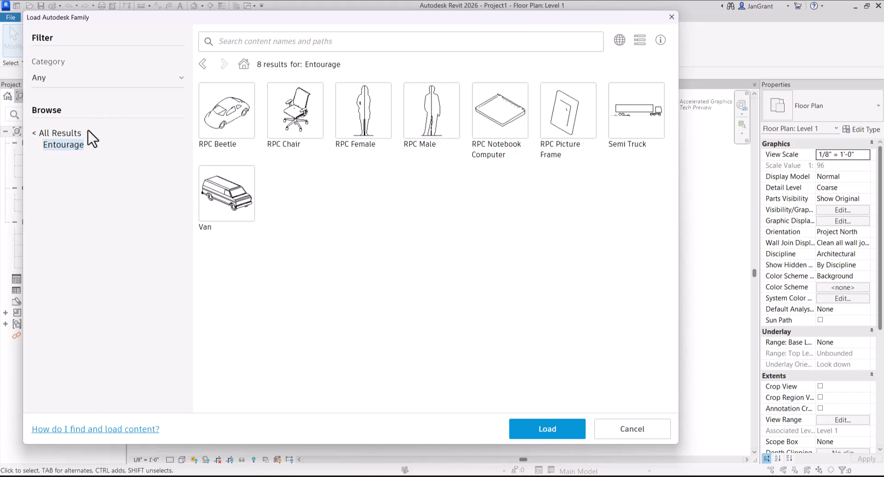
click(58, 134)
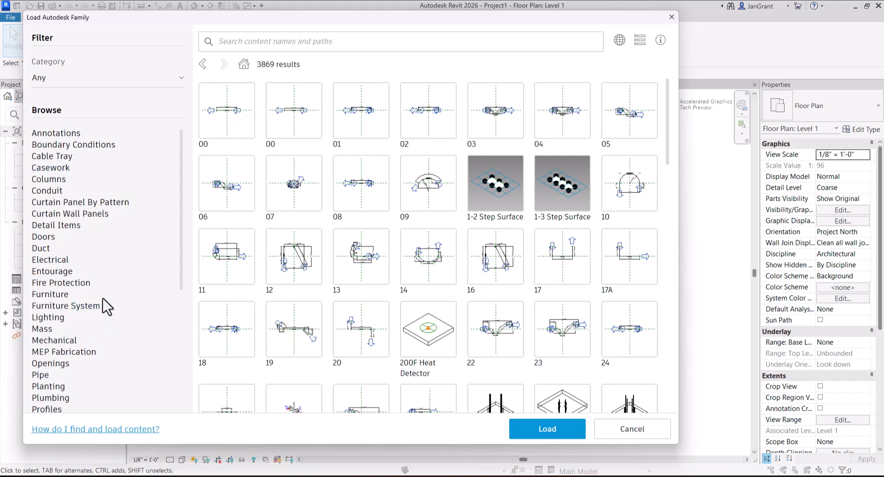
click(53, 272)
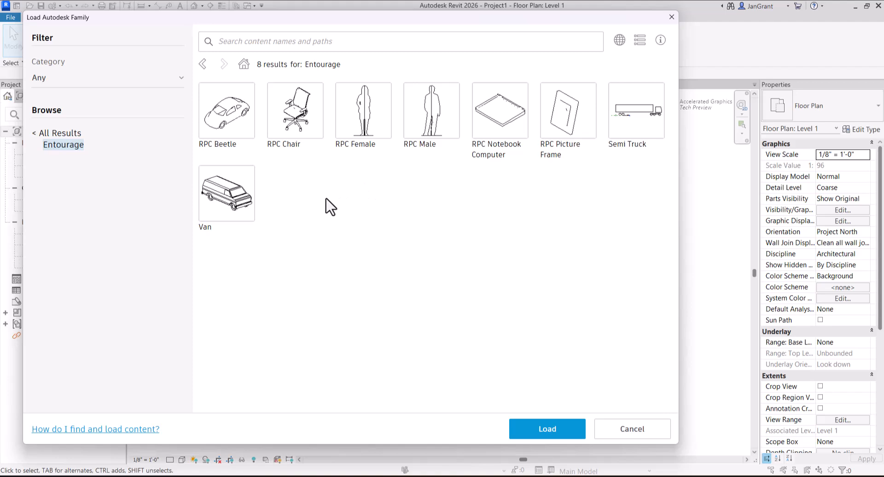
click(352, 113)
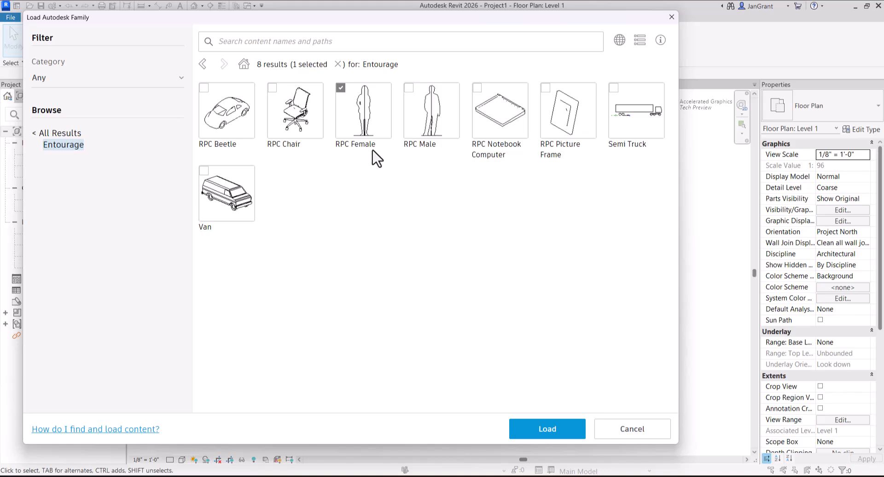
click(436, 113)
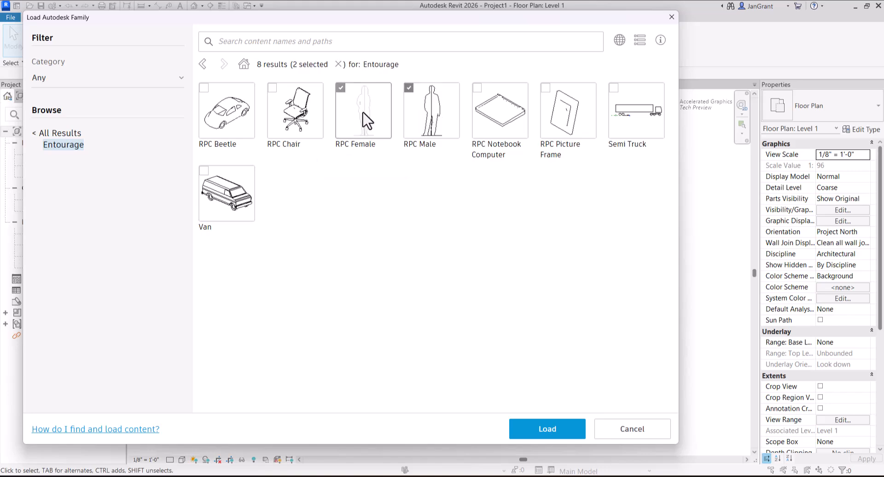
click(554, 426)
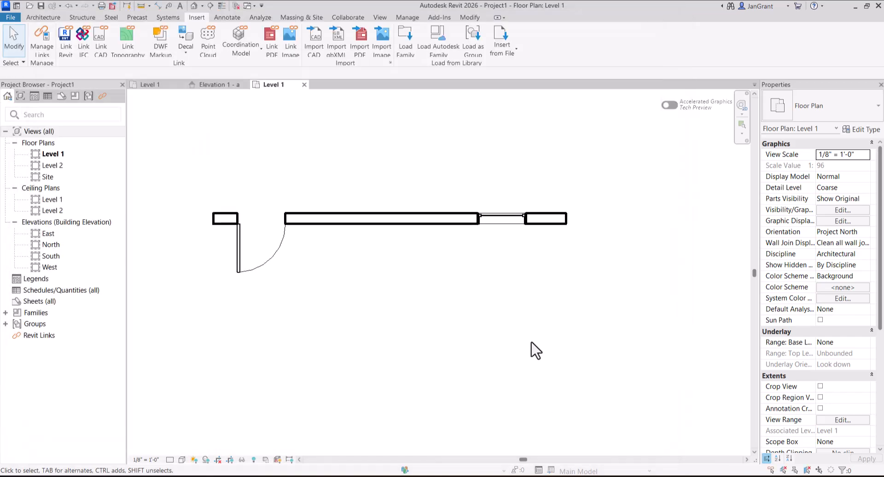
- Start placing a component and choose the Cathy type of the RPC Female family
click(55, 15)
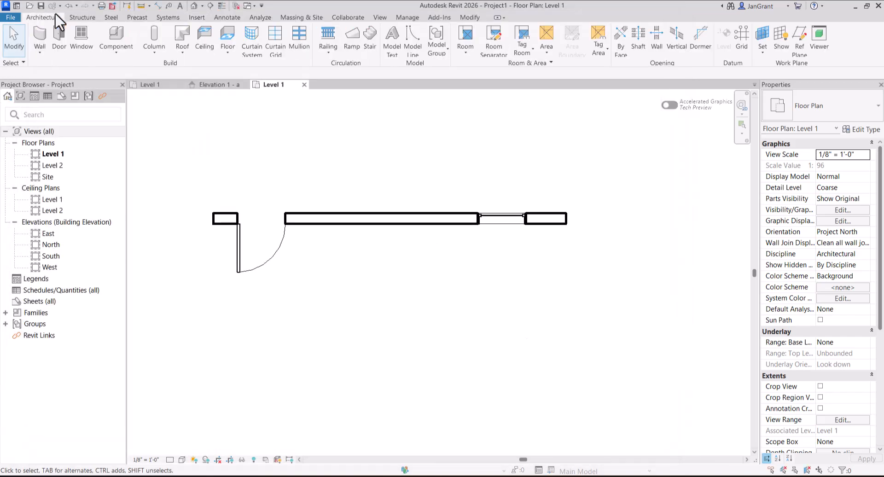
click(118, 52)
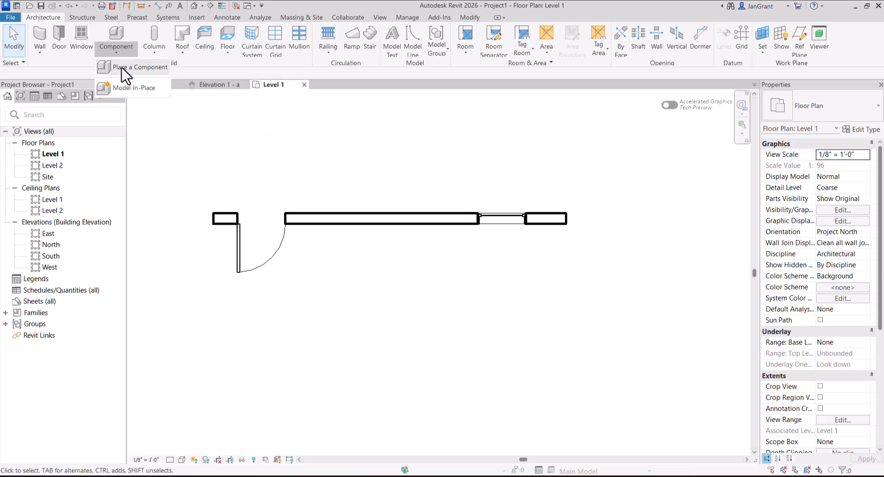
click(122, 67)
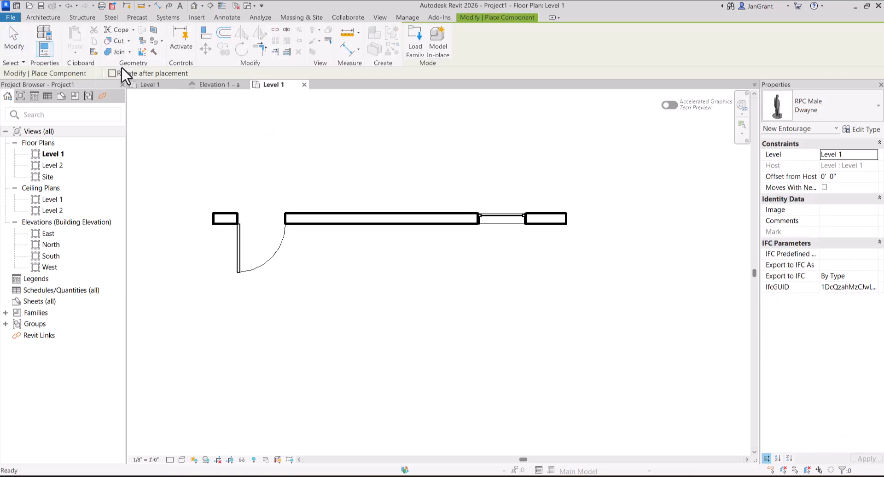
click(833, 104)
scroll(828, 161, up, 4)
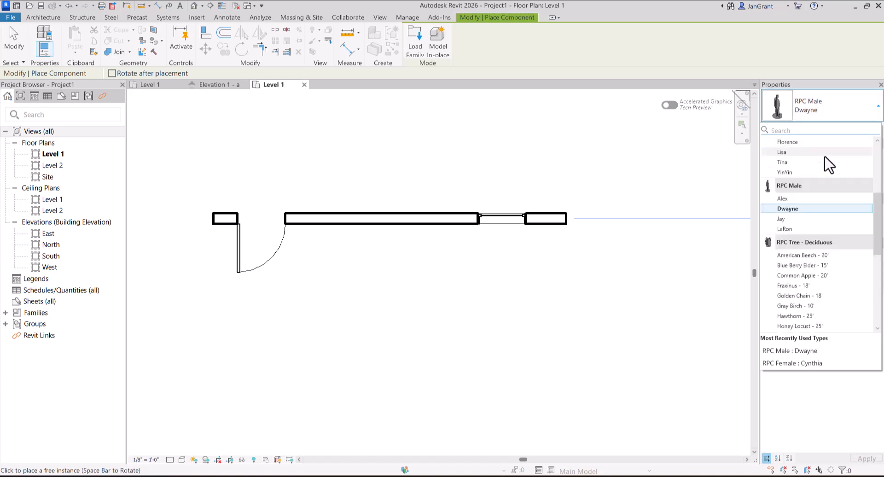
scroll(806, 244, down, 1)
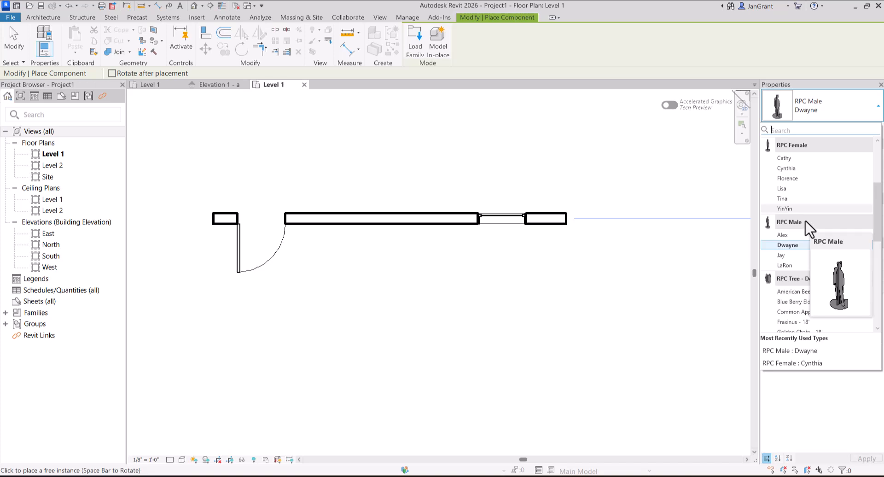
mouse_move(800, 168)
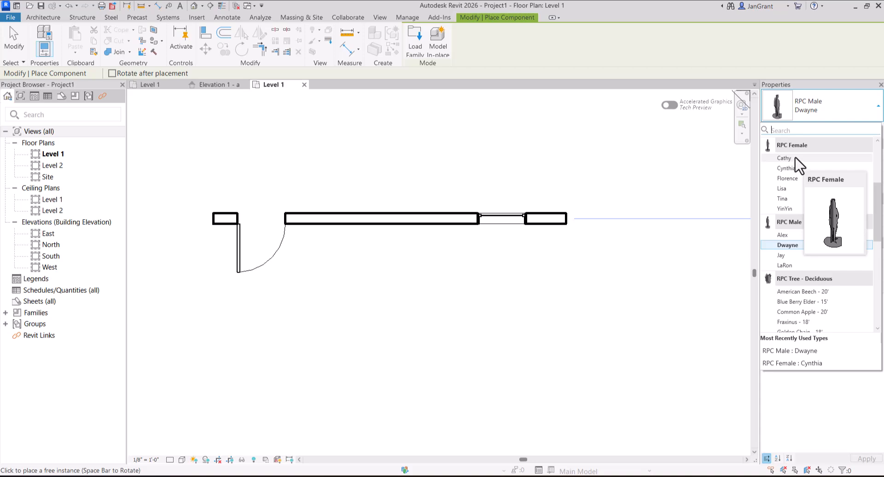
click(795, 159)
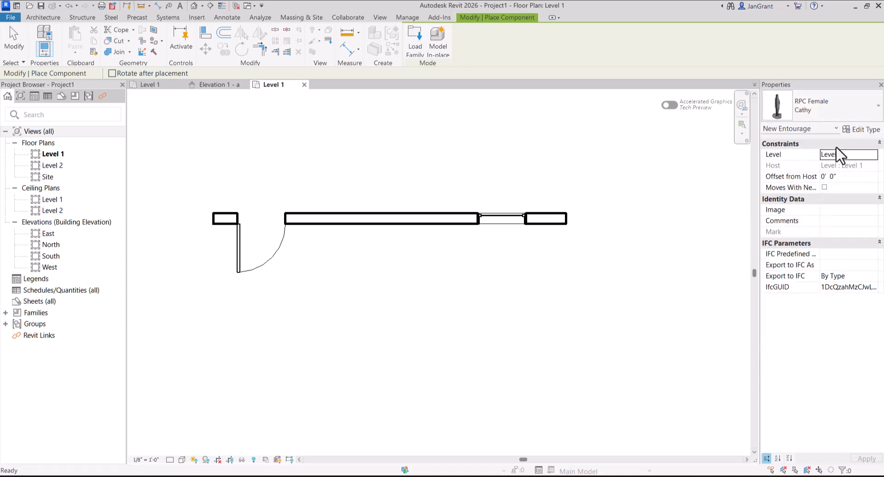
- Examine the Cathy type's properties and the classes offered in its Render Appearance Library, keeping the current appearance
click(866, 130)
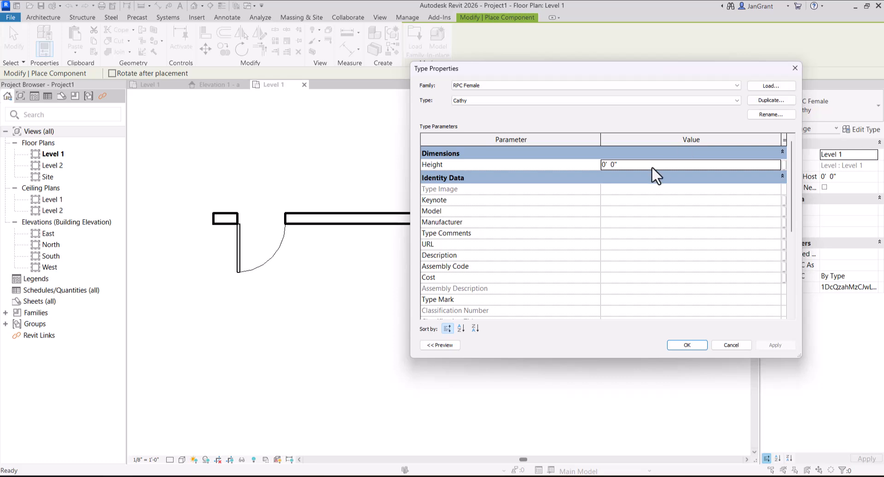
scroll(660, 217, down, 4)
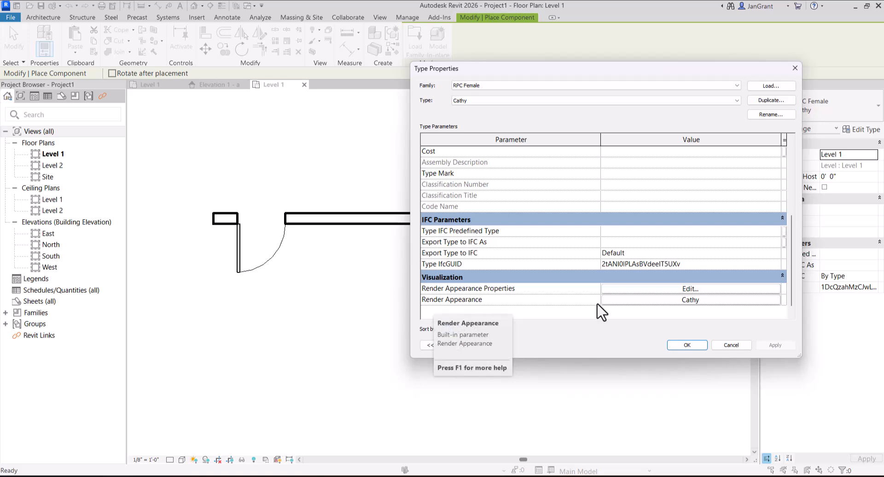
click(697, 301)
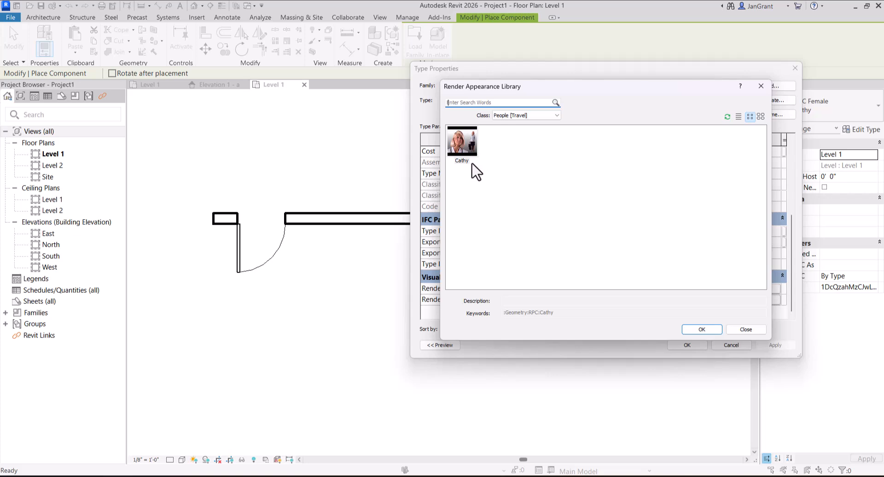
click(523, 115)
click(547, 117)
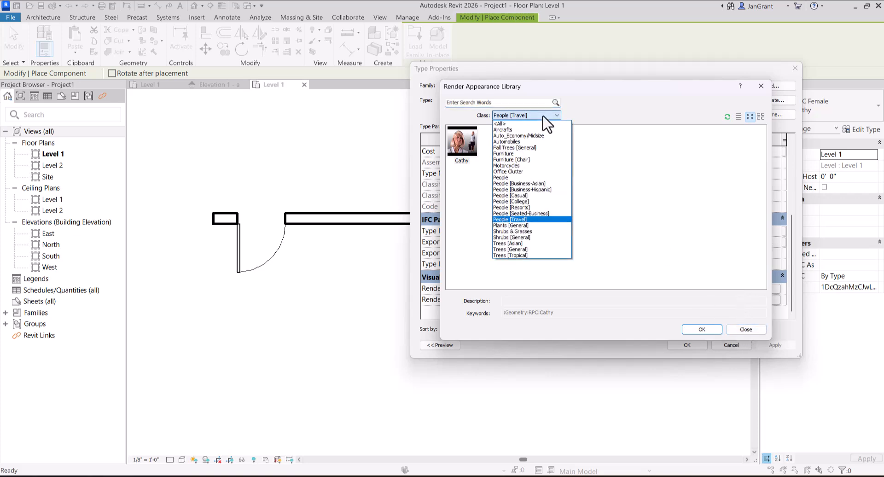
click(546, 117)
click(743, 330)
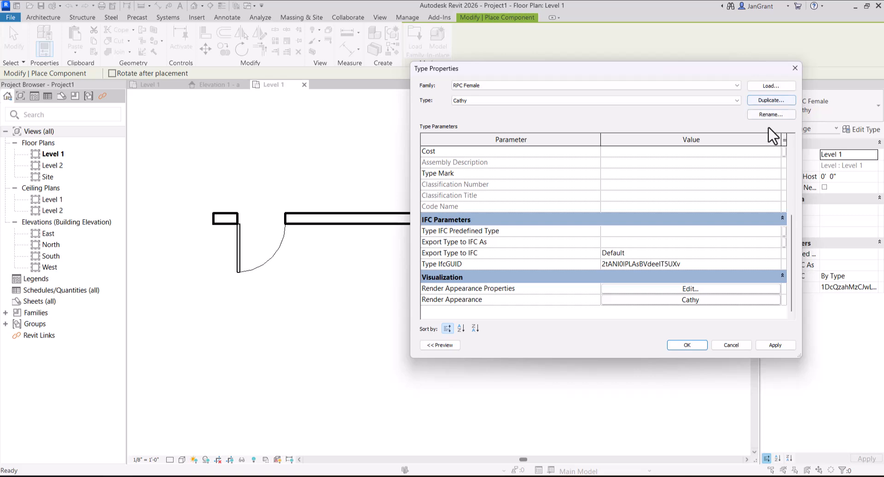
click(686, 344)
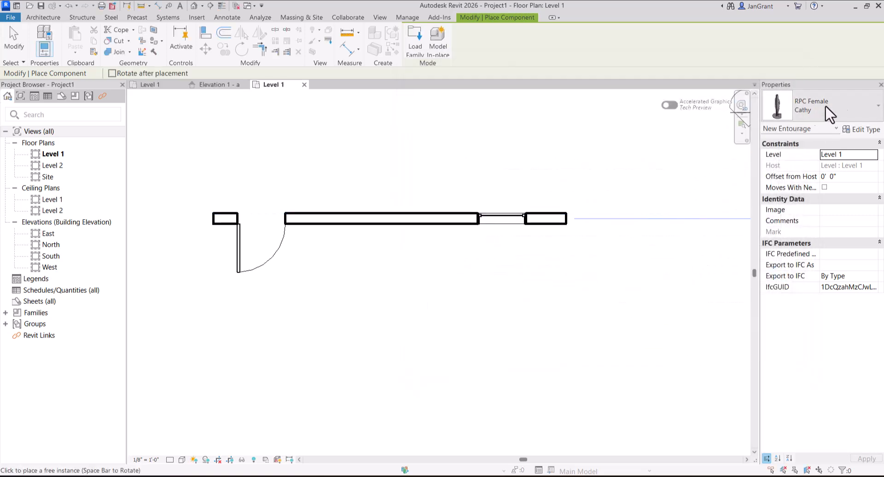
- Place the RPC Female Cathy figure below the wall, just right of the door swing, and end component placement
click(856, 105)
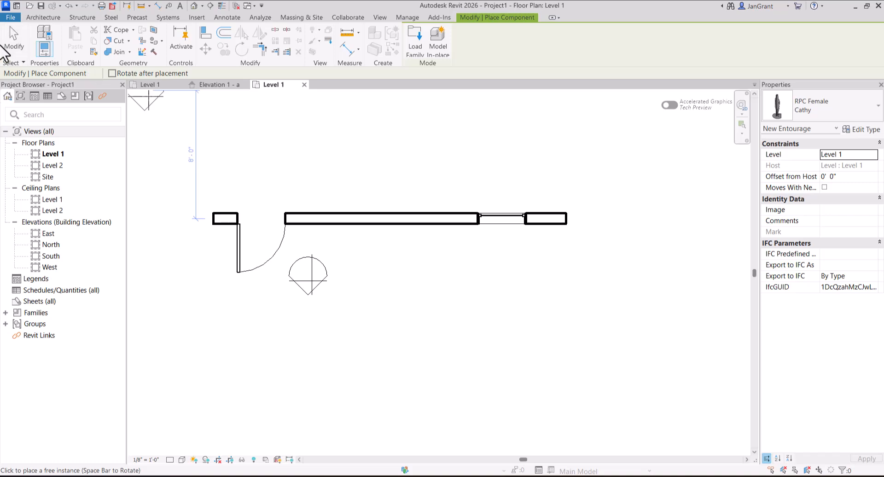
click(9, 39)
- Switch to the reference project's Elevation 1 - a and check the entourage types of the figures at the door and first window
click(220, 85)
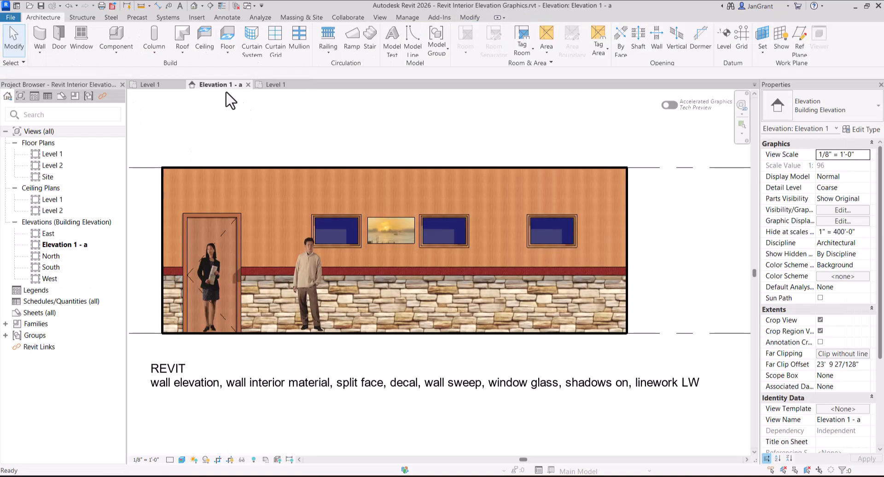
click(213, 281)
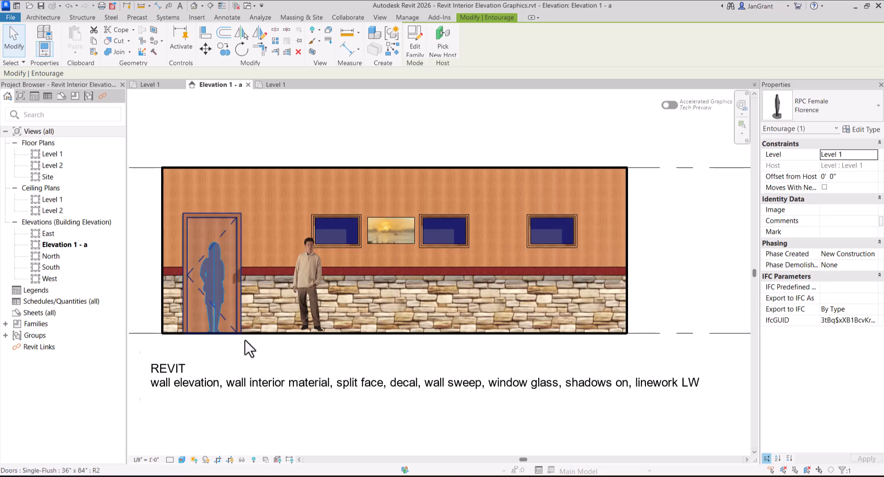
key(Escape)
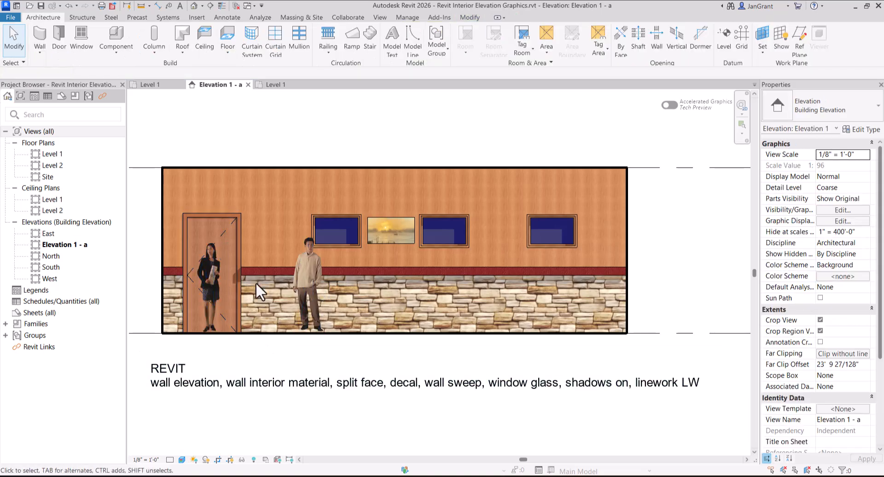
click(309, 274)
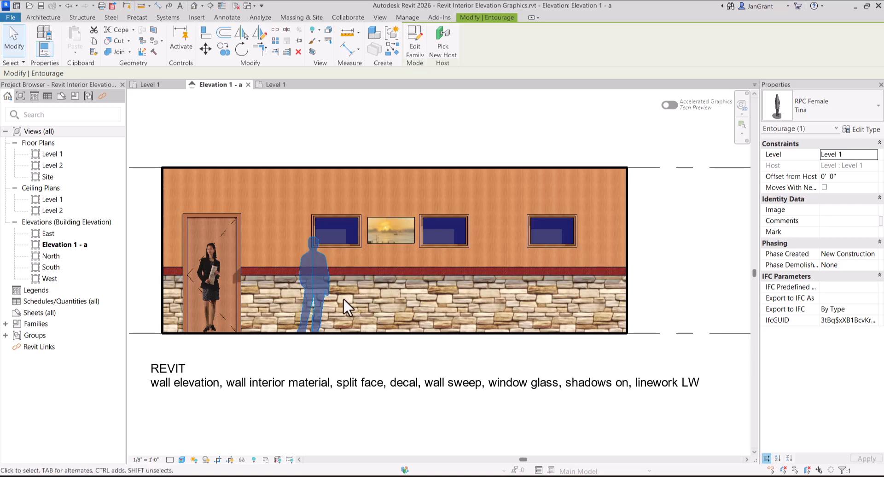
click(328, 346)
- Examine the type properties and render appearance of the figure beside the first window, and clear the selection
click(309, 274)
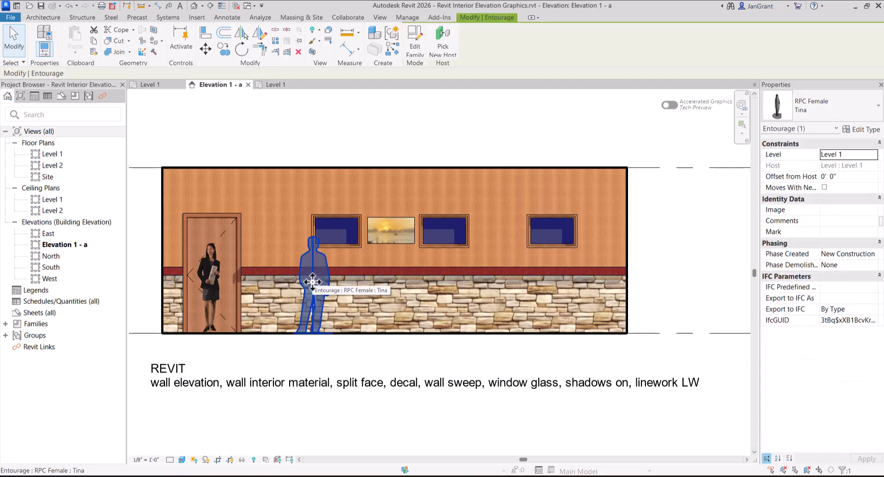
click(866, 130)
scroll(668, 231, down, 4)
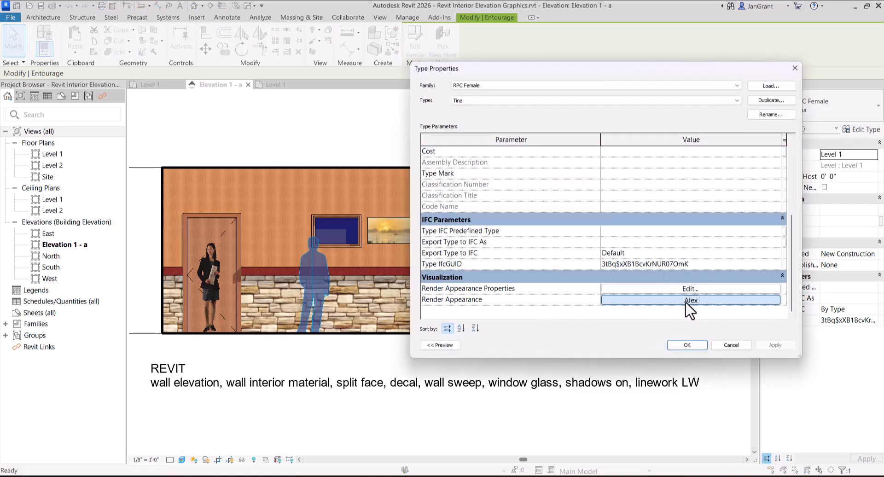
click(685, 300)
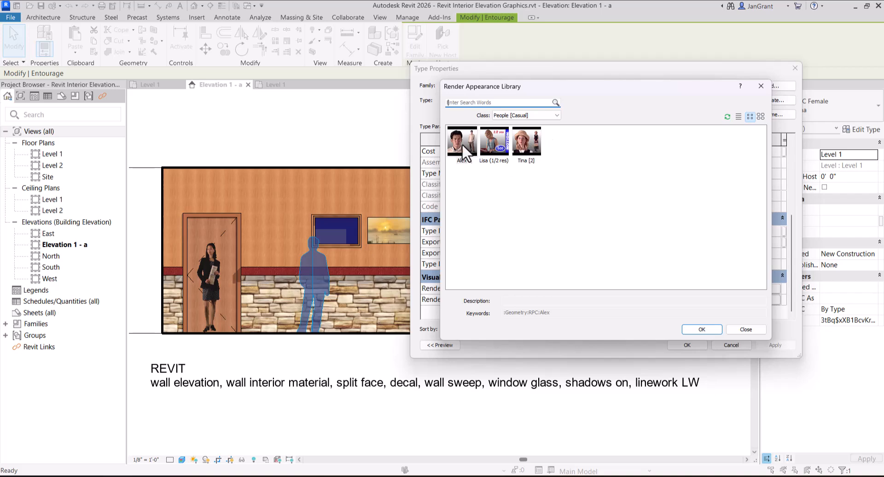
click(747, 329)
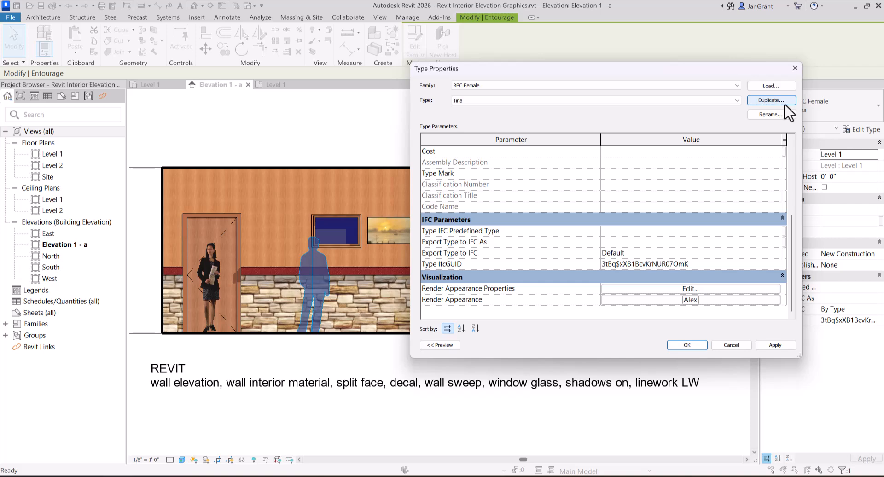
click(686, 346)
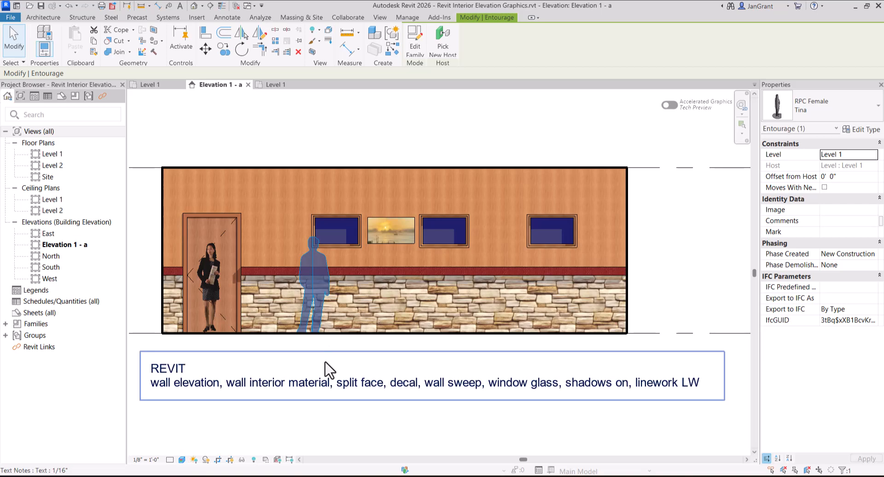
click(328, 368)
click(360, 146)
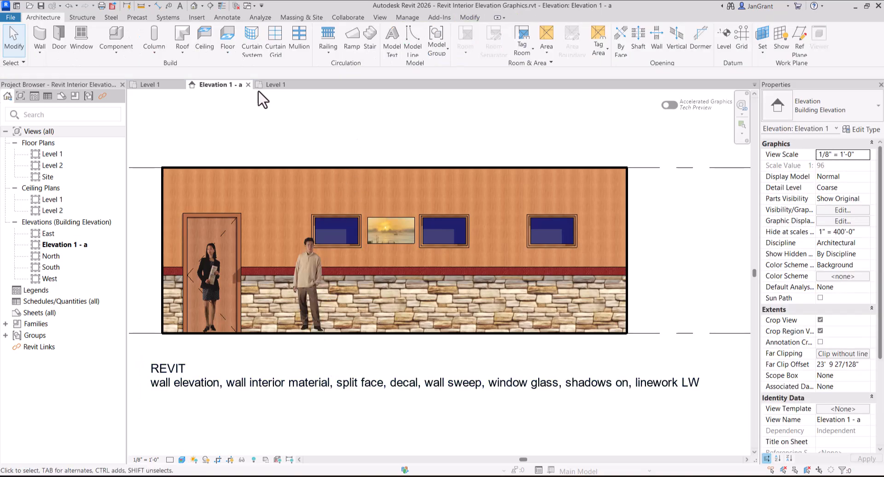
- In the new project's Level 1 plan, duplicate the wall's Generic - 8" type as "My wall"
click(276, 85)
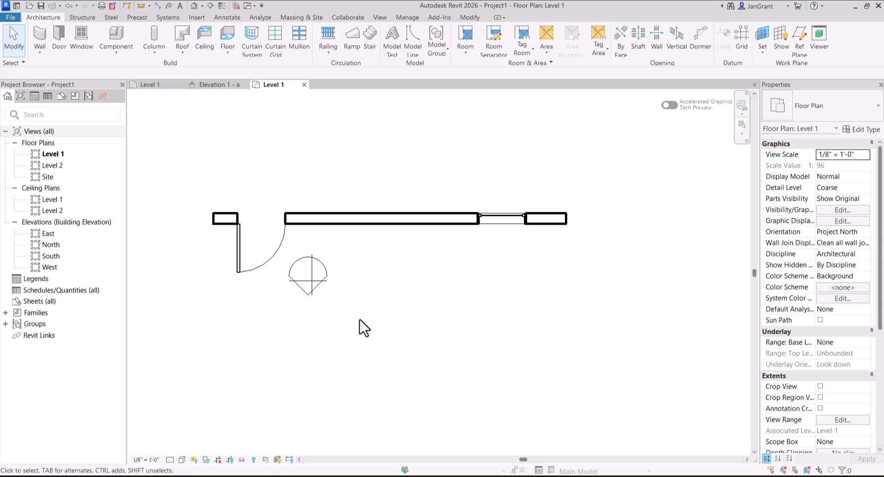
scroll(420, 228, up, 1)
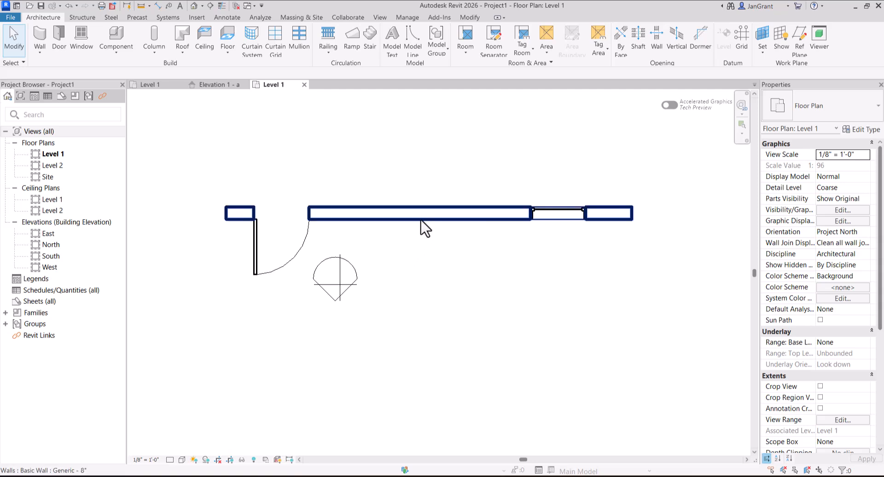
click(423, 220)
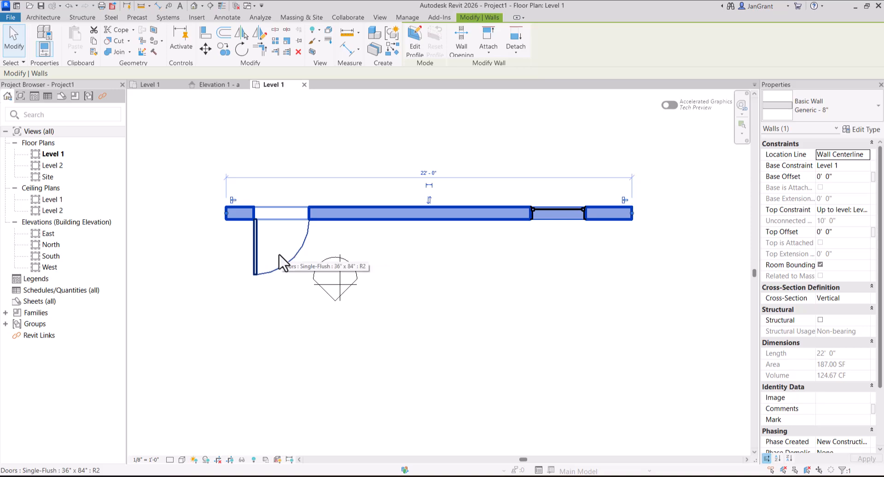
click(496, 279)
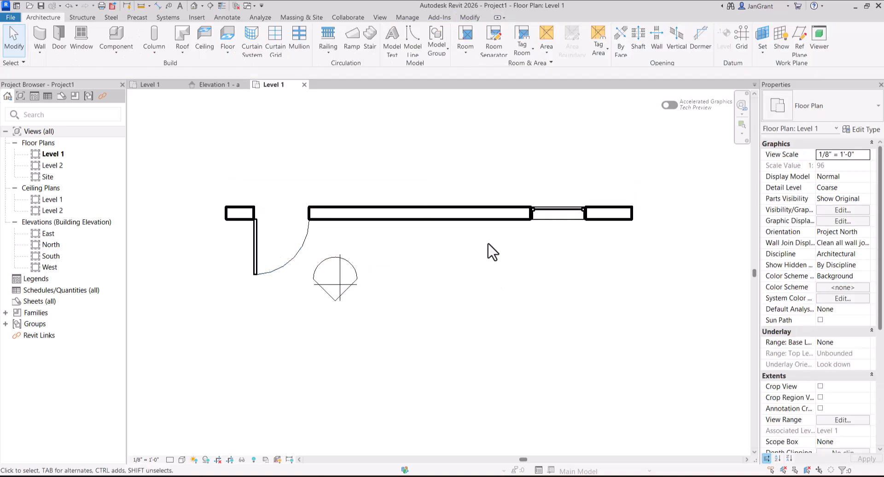
click(475, 228)
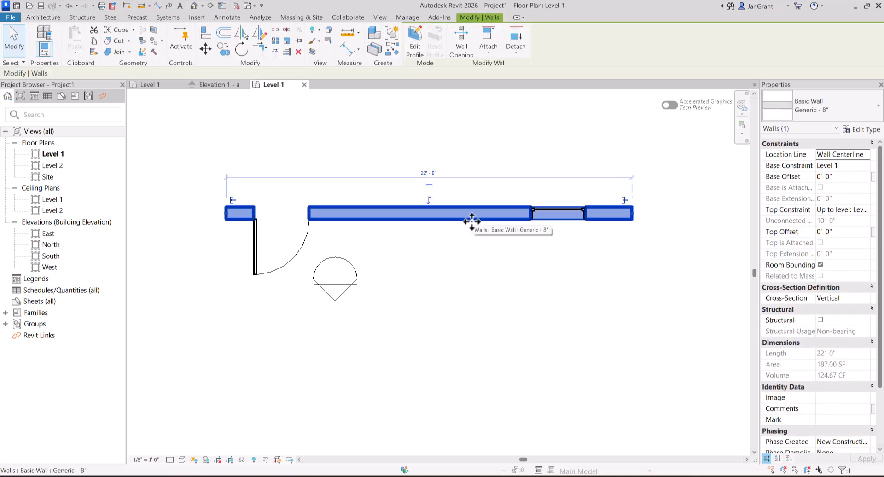
click(866, 126)
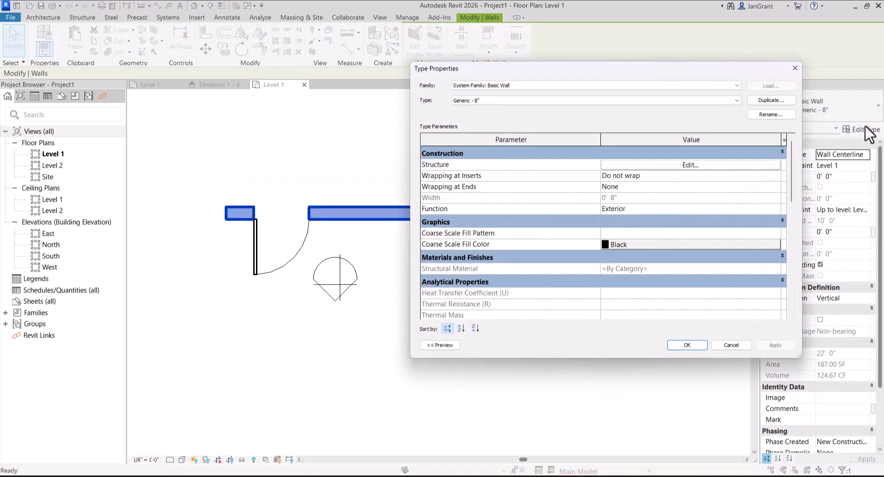
click(766, 100)
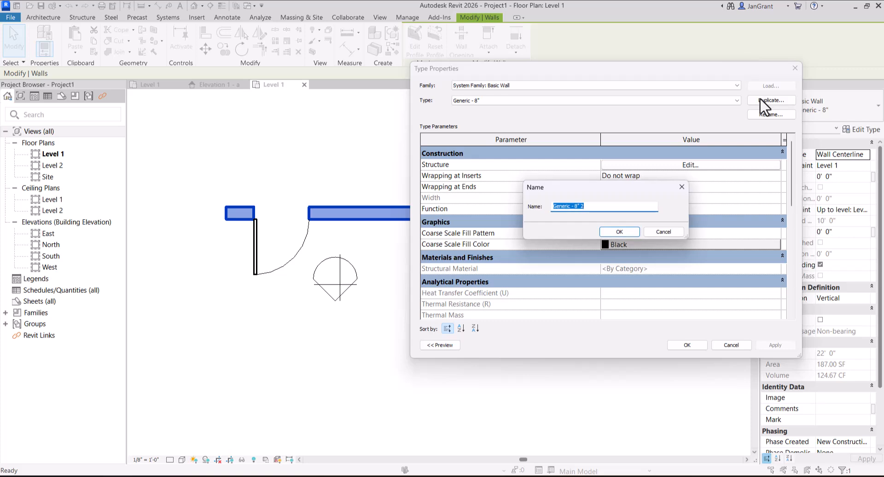
text(My wall)
click(618, 232)
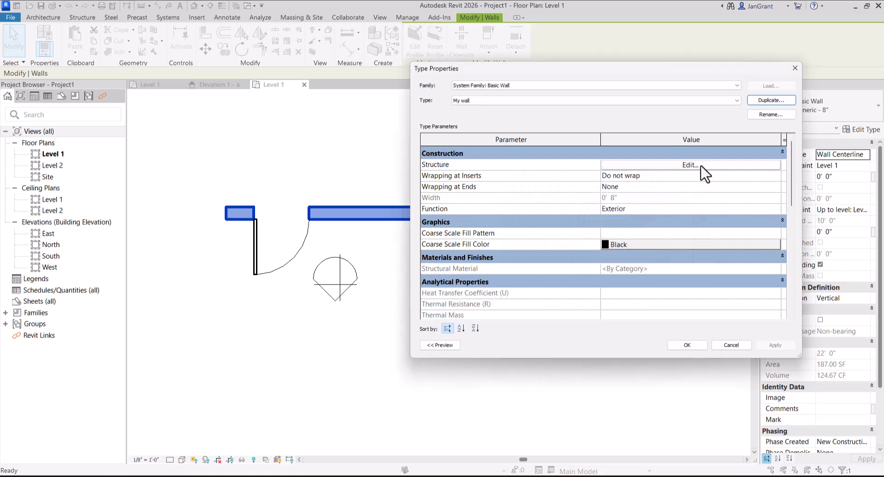
- Insert a new layer in the My wall structure and set its function to Finish 1
click(689, 164)
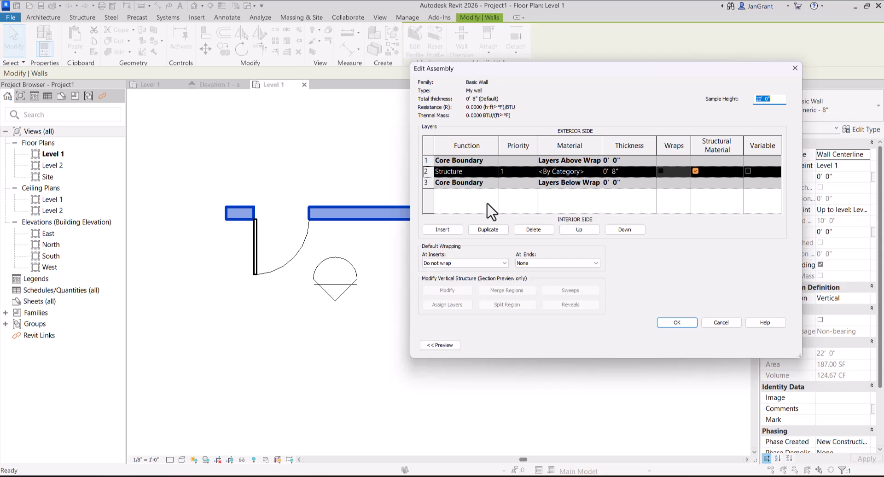
click(443, 230)
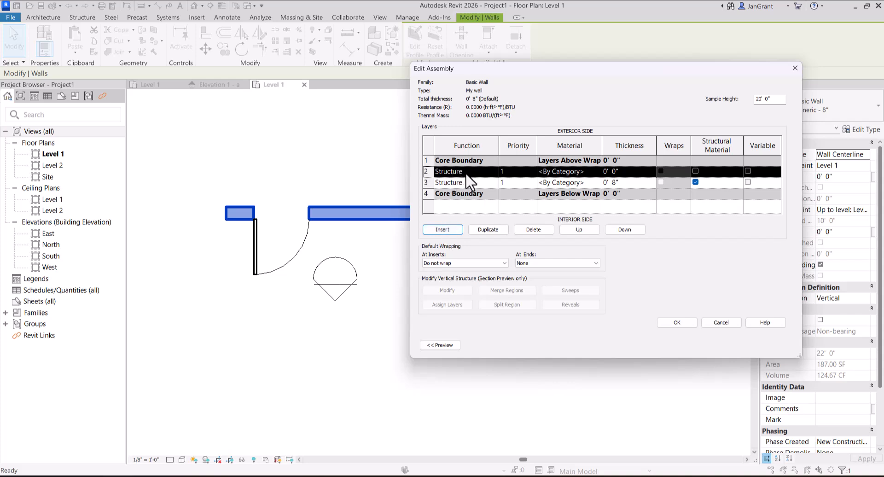
click(494, 173)
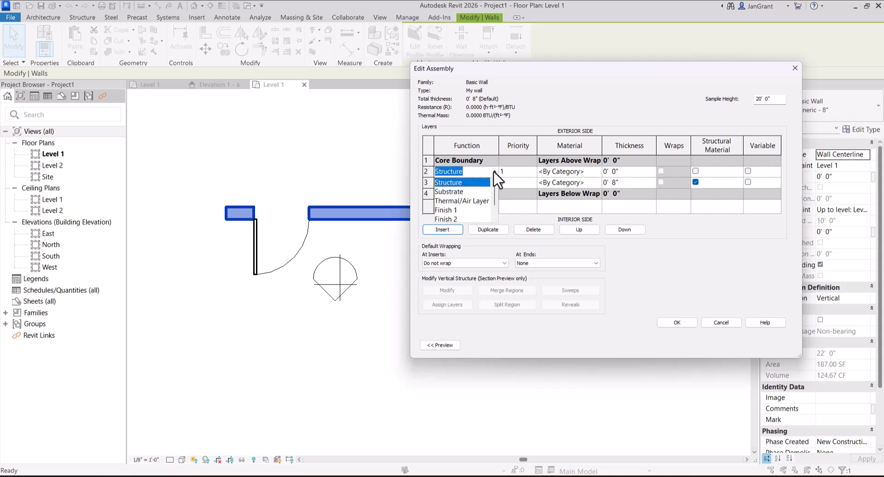
click(493, 172)
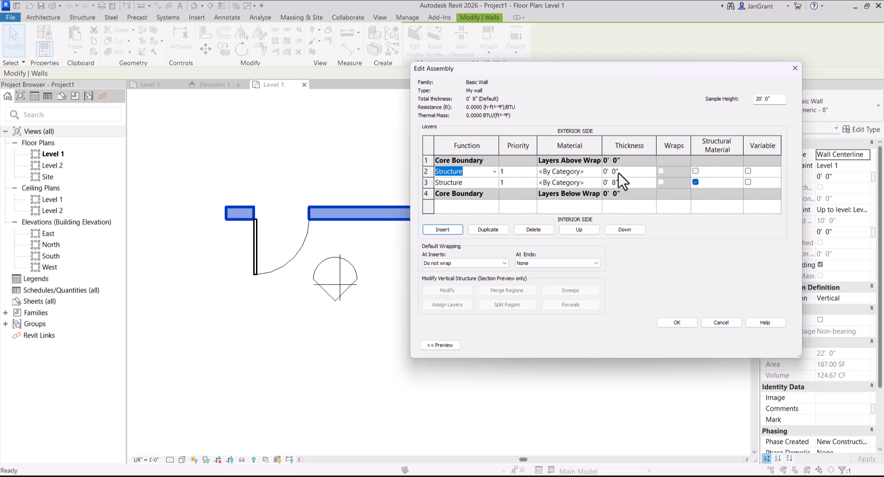
click(494, 172)
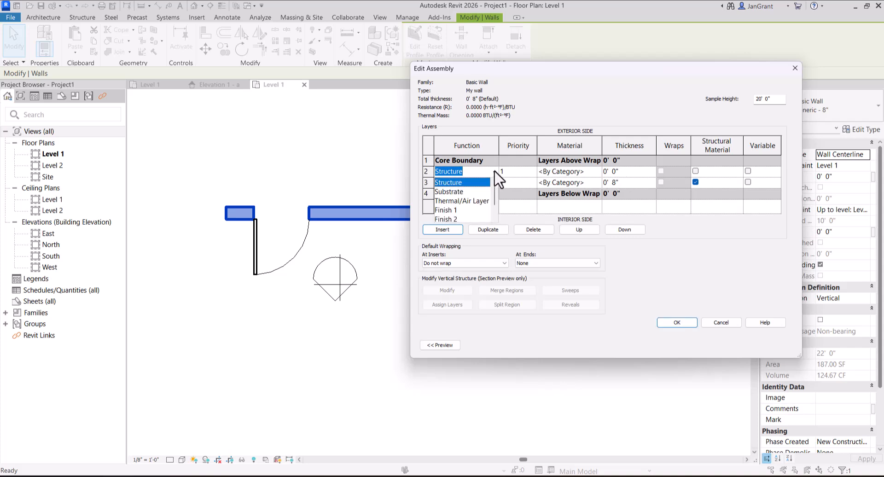
click(443, 211)
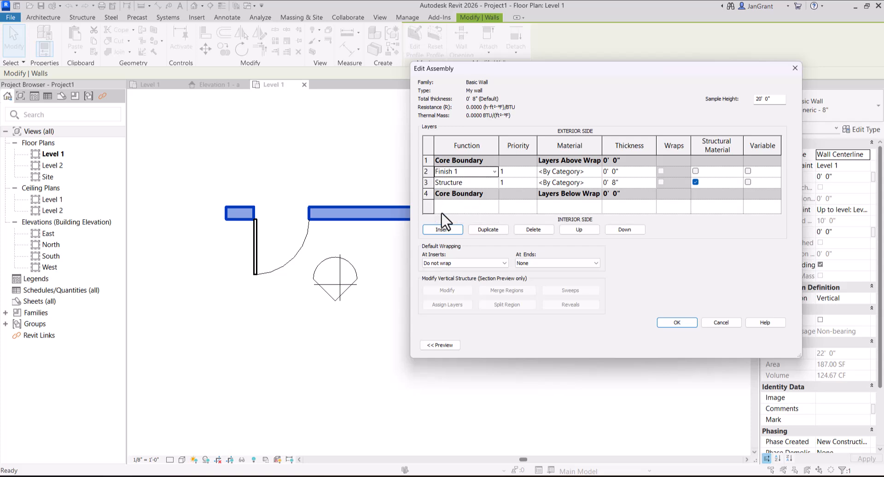
- Move the Finish 1 layer below the lower core boundary, onto the wall's interior side
click(427, 171)
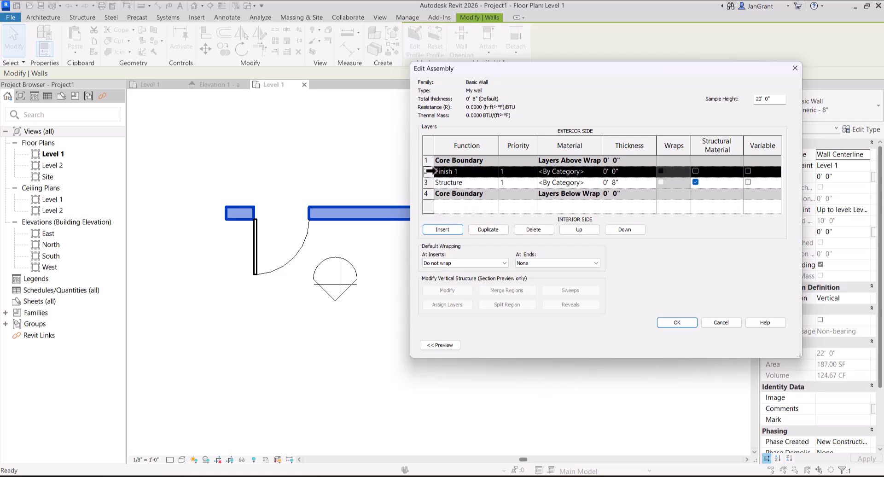
click(639, 236)
click(640, 236)
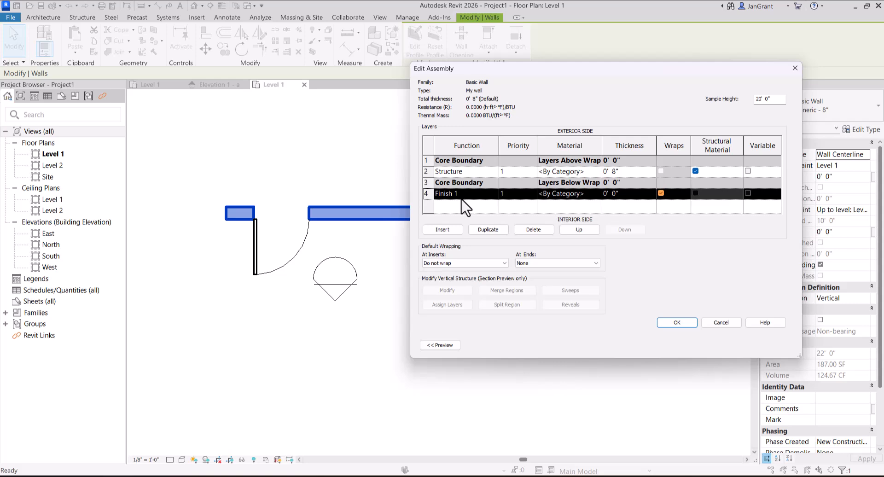
- Set the Finish 1 layer's thickness to 1/8"
click(621, 195)
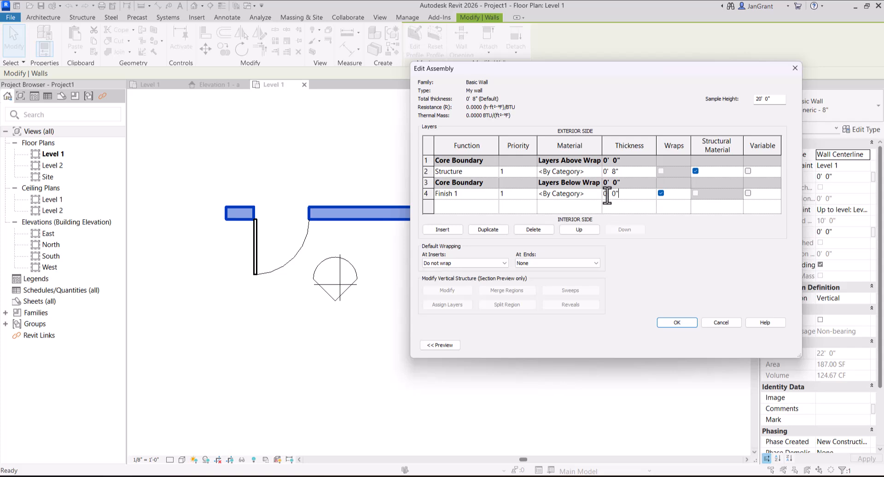
drag(621, 194, 596, 196)
text(.125)
key(Return)
click(638, 194)
drag(637, 192, 595, 193)
text(.1255)
text(")
key(BackSpace)
key(BackSpace)
click(625, 210)
click(642, 196)
text(1/8")
key(Return)
- Look through the project materials for the Finish 1 layer and create a new material
click(598, 193)
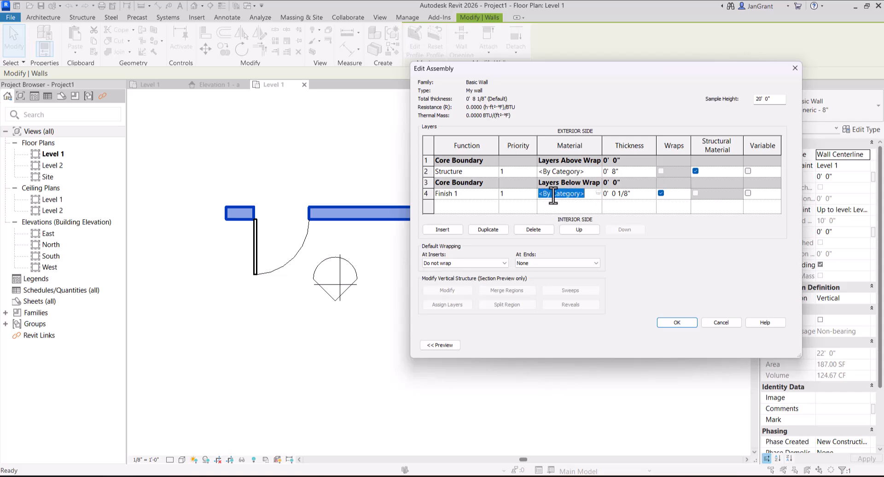
click(597, 192)
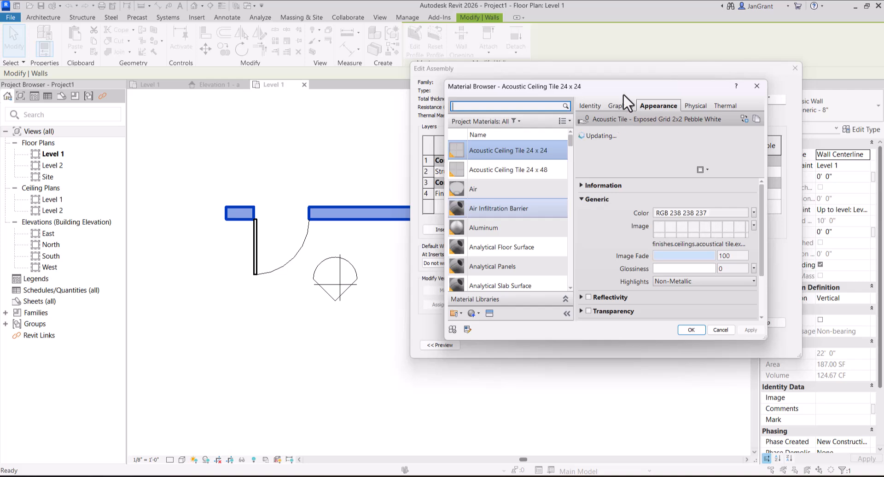
drag(612, 91, 403, 41)
scroll(335, 154, down, 1)
scroll(329, 156, down, 10)
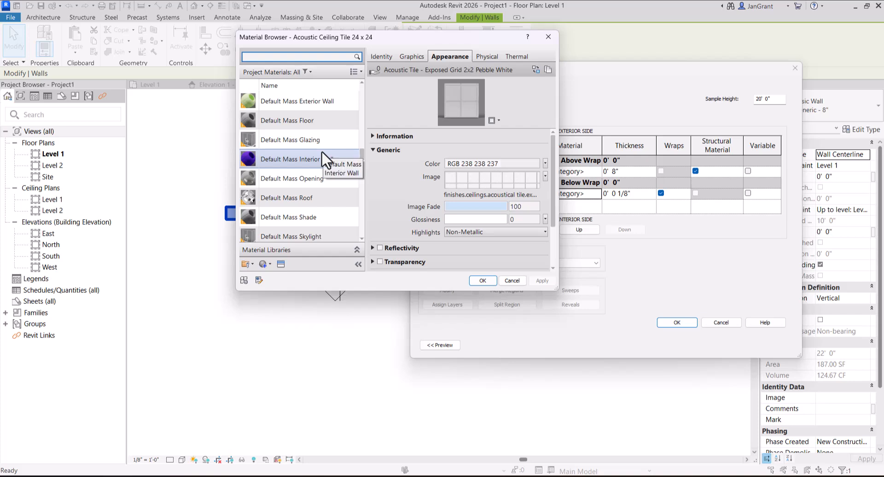
scroll(324, 159, down, 4)
scroll(318, 212, down, 2)
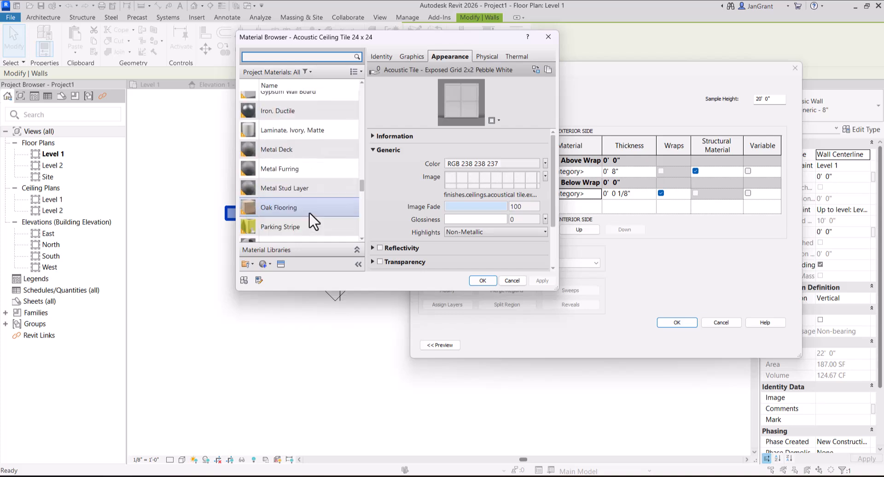
scroll(314, 221, down, 10)
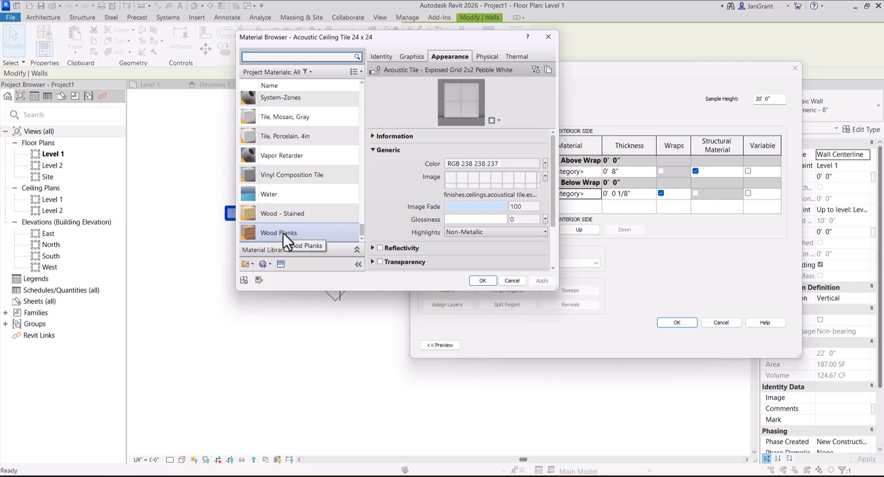
click(268, 264)
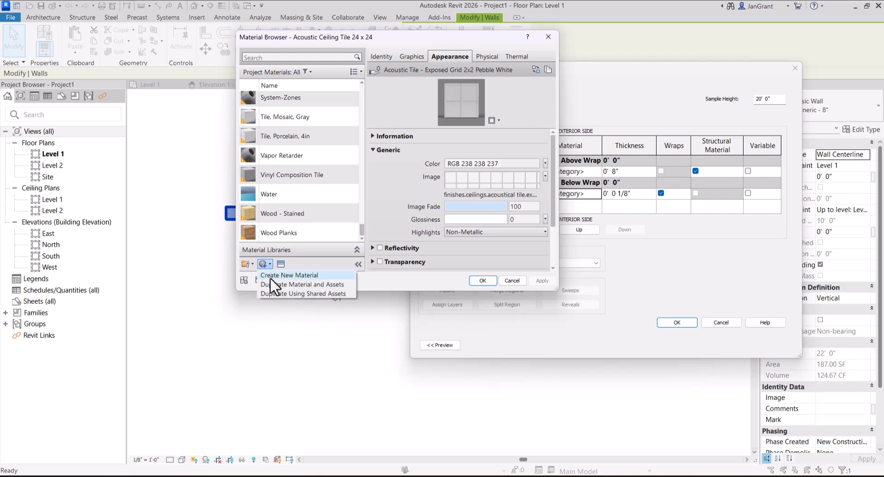
click(268, 274)
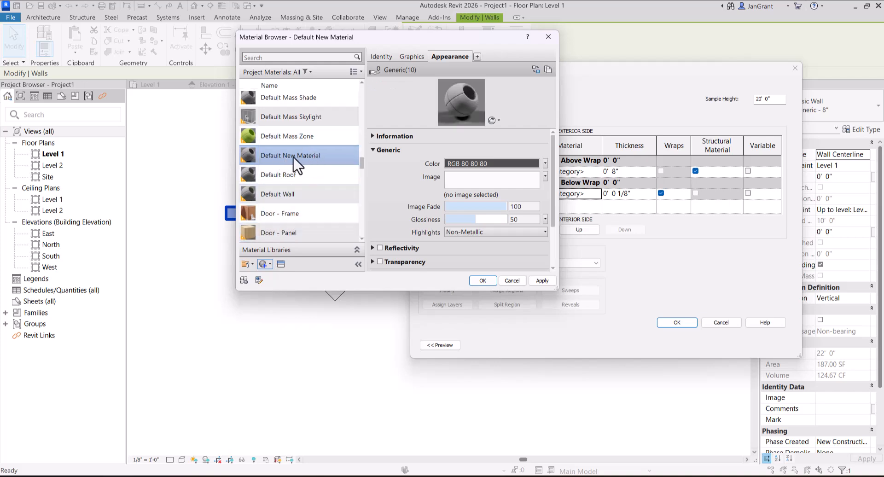
- Rename the new material as "my wall material"
right_click(298, 154)
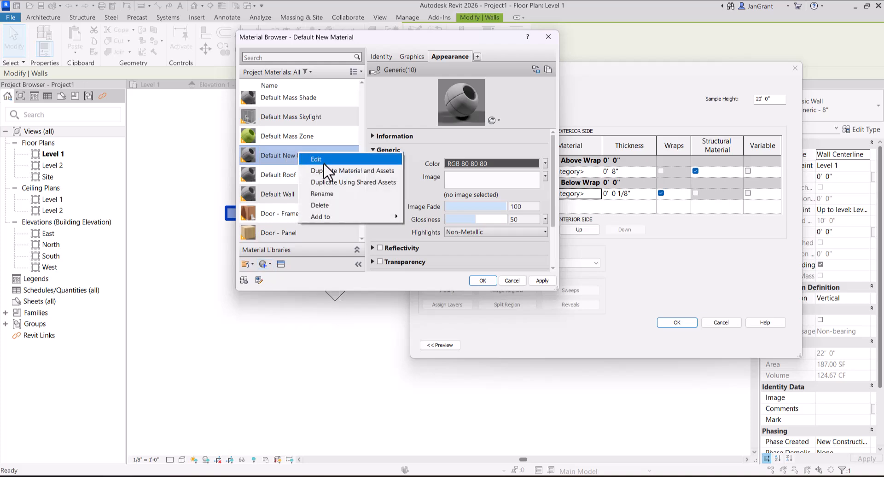
click(330, 192)
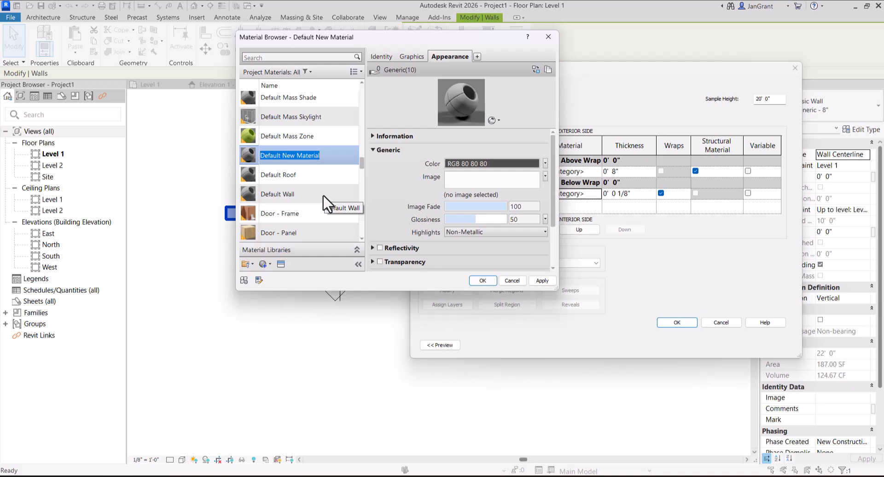
text(my wall )
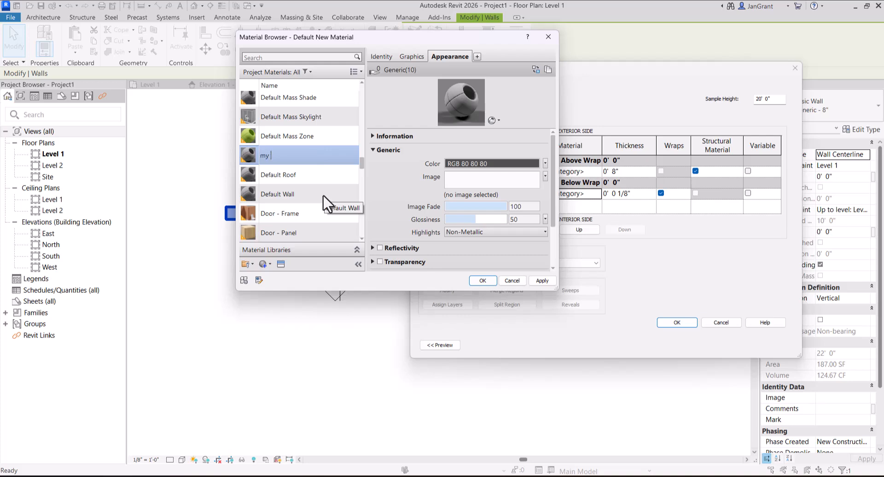
text(material)
key(Return)
- Open the appearance asset browser for "my wall material", widen its category list and expand the Appearance Library
click(281, 264)
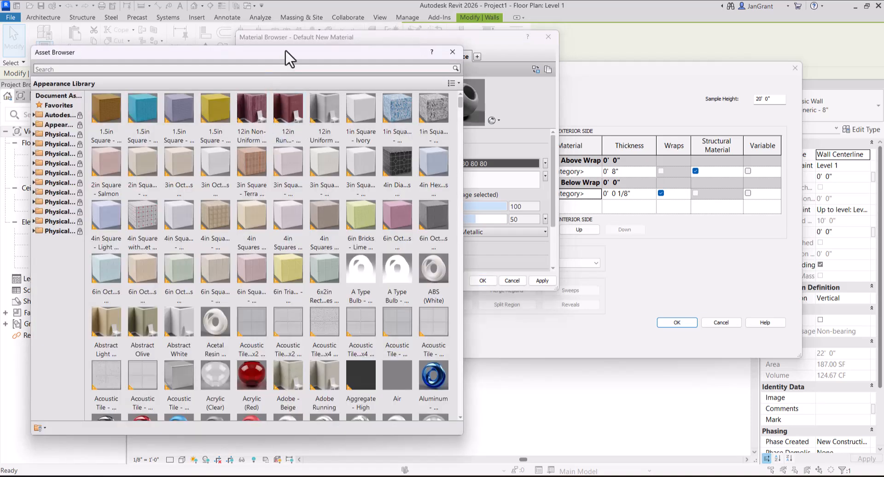
drag(286, 51, 270, 20)
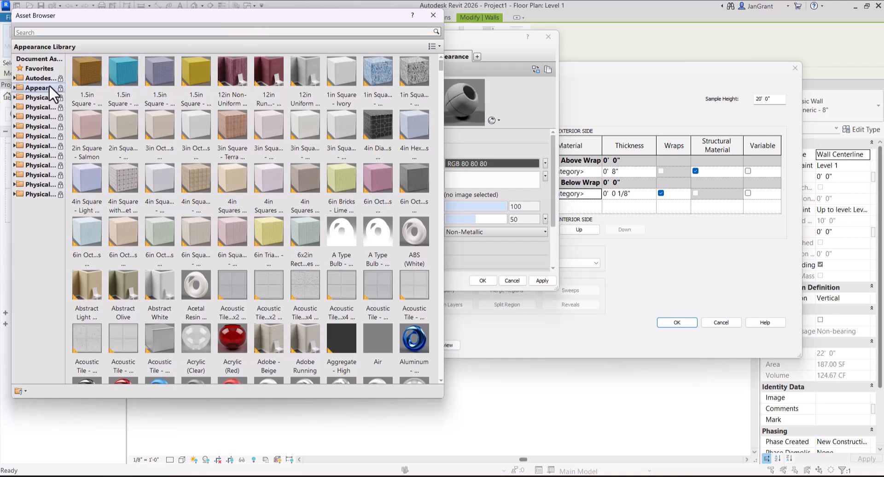
drag(65, 89, 105, 92)
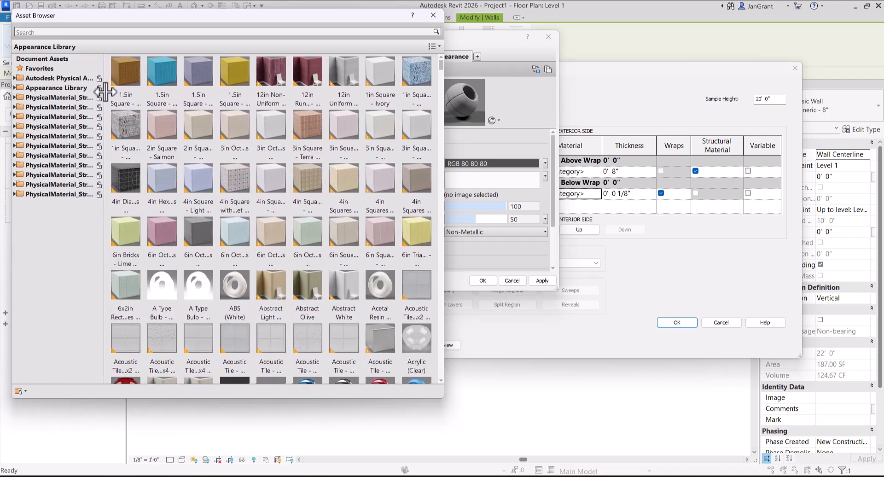
click(14, 88)
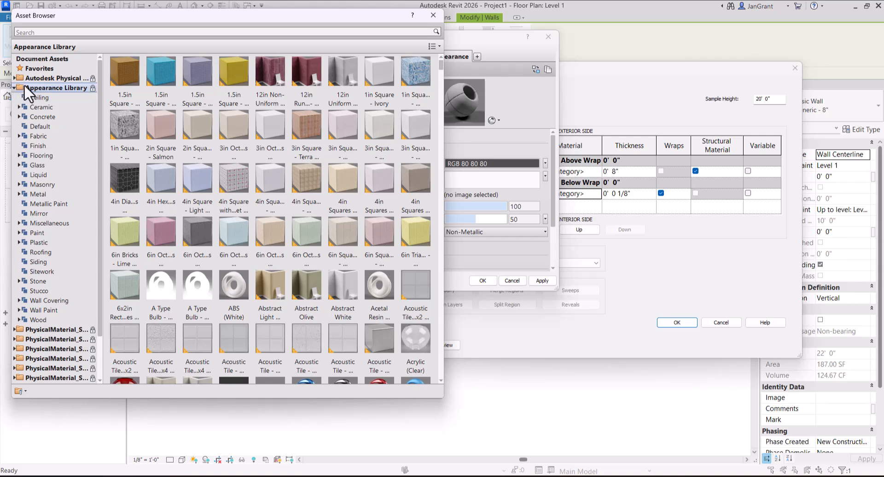
- Compare the Wall Covering and Wall Paint appearances and apply the Wall Stones wall covering to "my wall material"
click(49, 301)
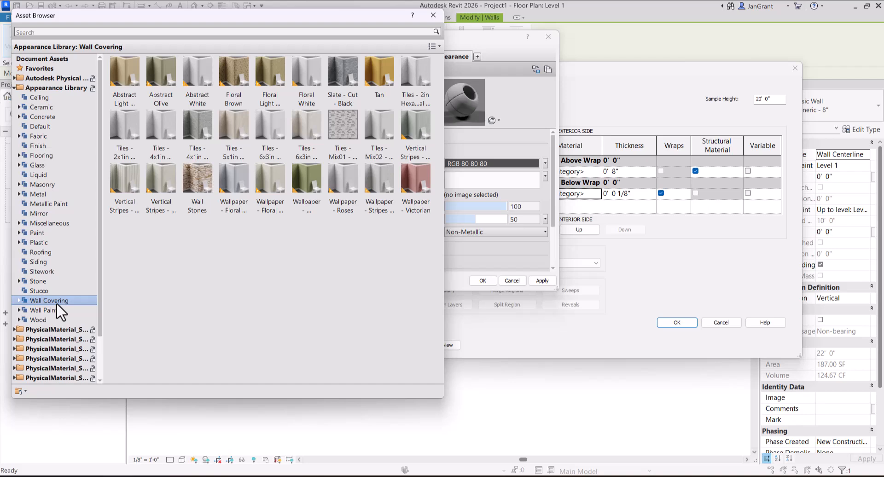
click(53, 311)
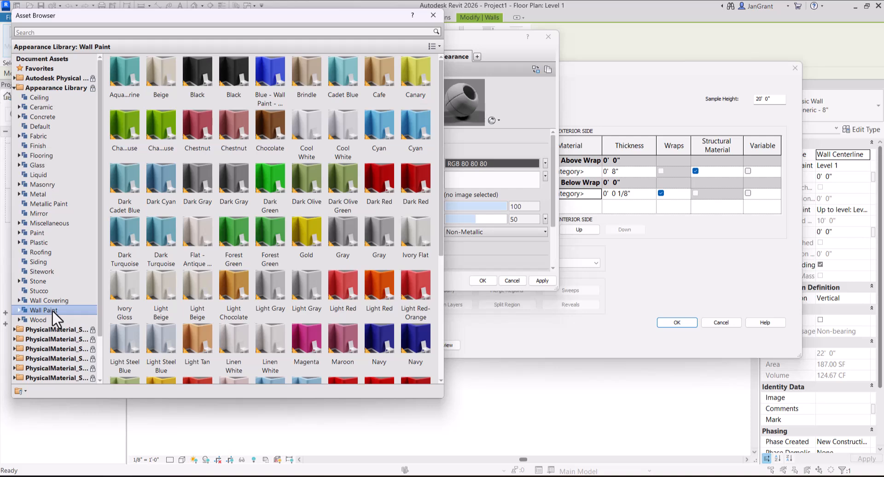
click(64, 300)
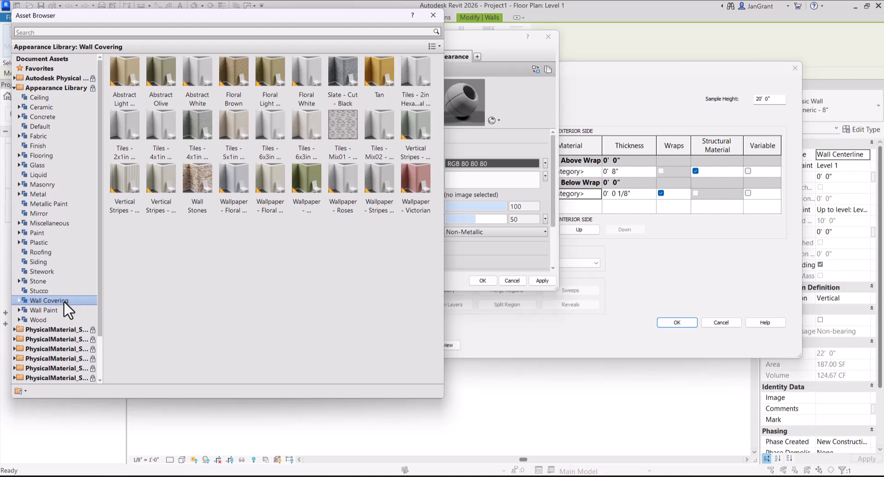
click(63, 308)
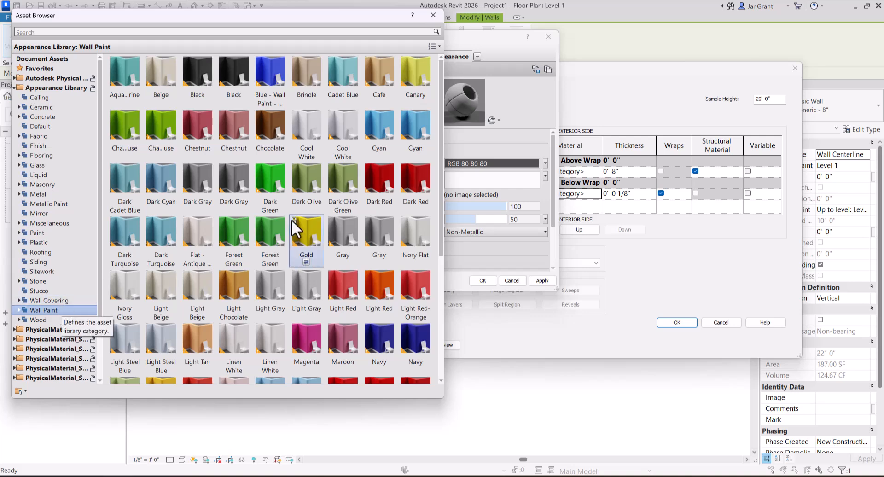
scroll(294, 239, down, 4)
click(81, 300)
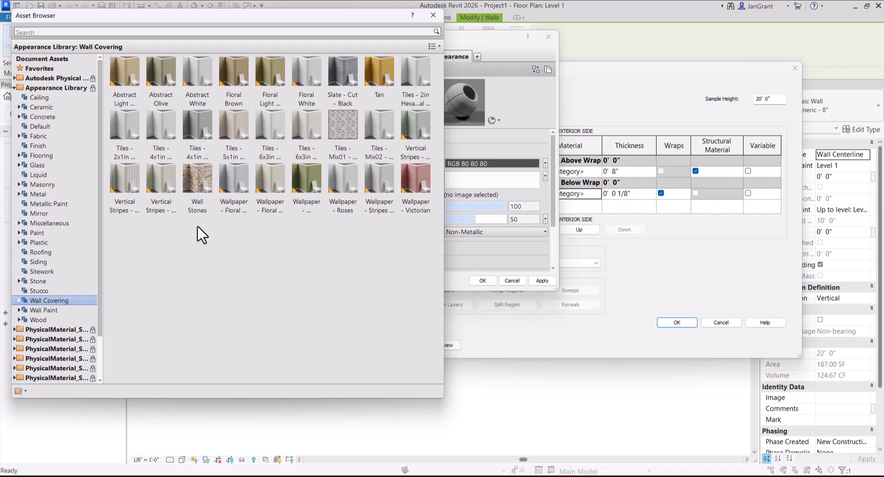
double_click(196, 176)
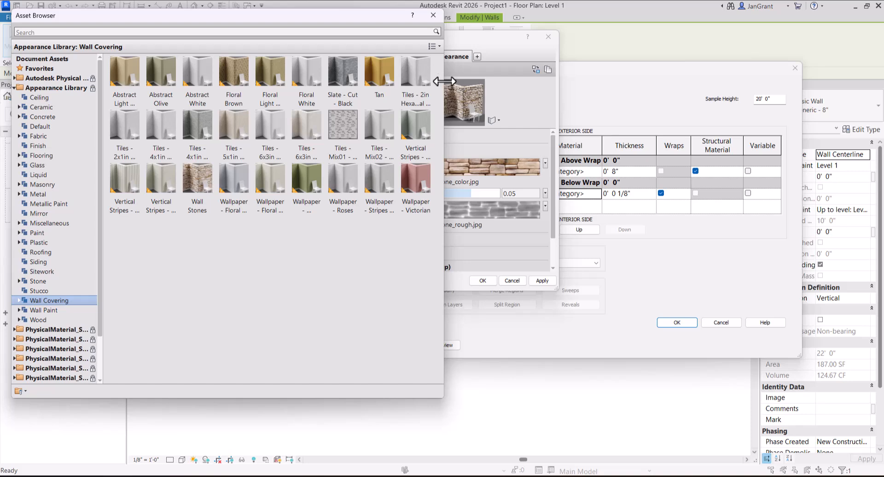
drag(443, 83, 357, 119)
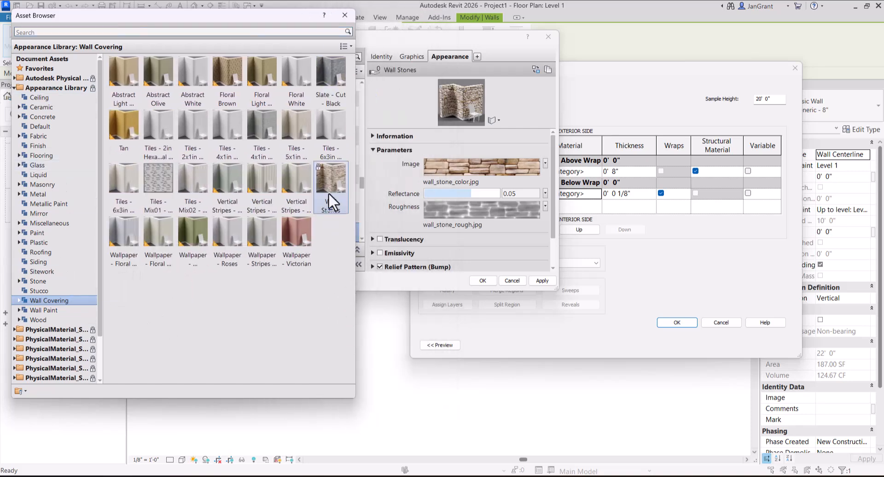
mouse_move(197, 20)
mouse_down()
mouse_move(419, 16)
mouse_move(415, 9)
mouse_move(205, 14)
mouse_up()
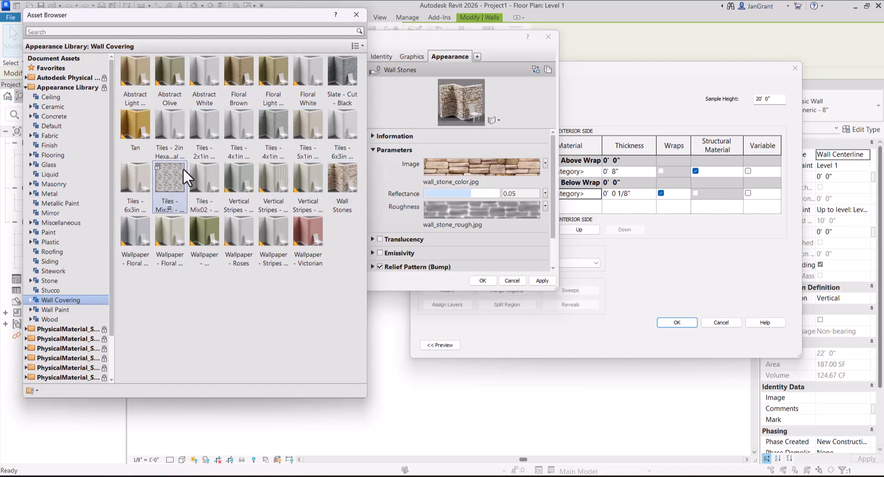
click(356, 14)
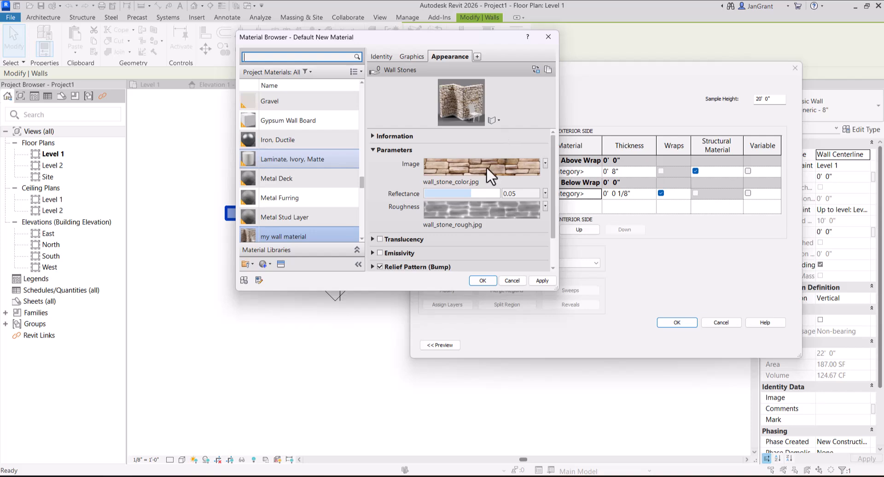
- Assign "my wall material" to the Finish 1 layer and accept the wall assembly
click(286, 234)
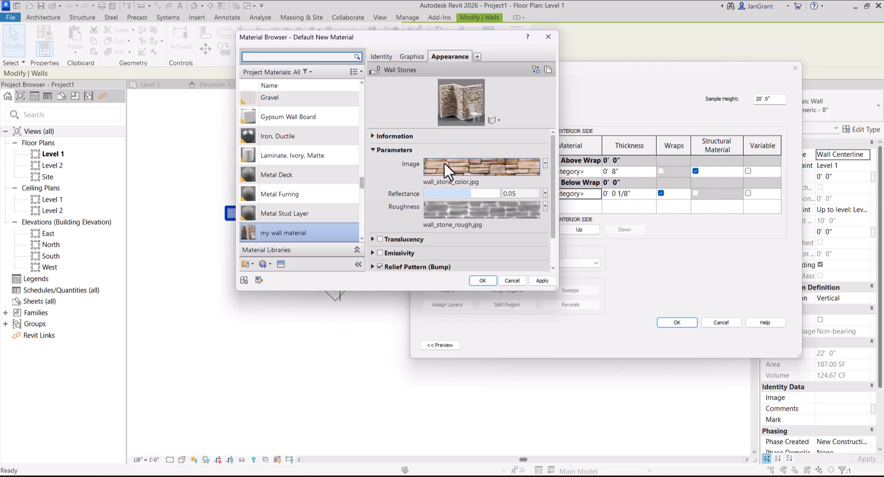
mouse_move(452, 165)
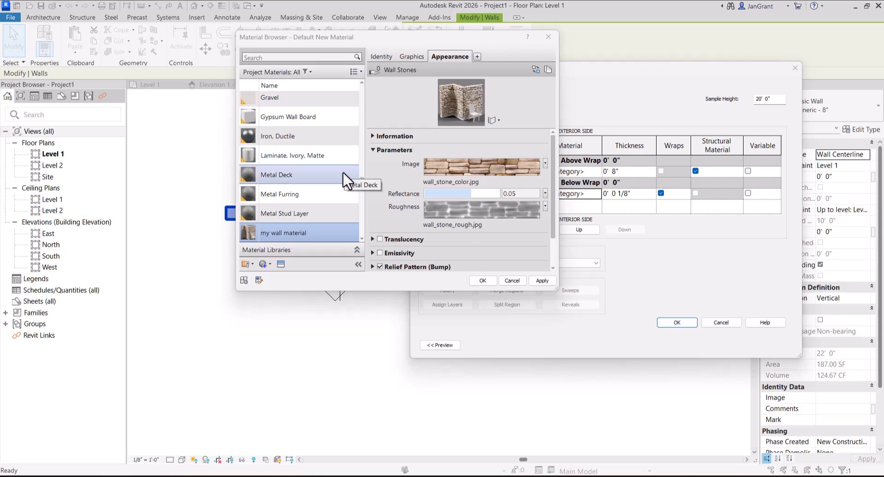
click(541, 280)
click(483, 281)
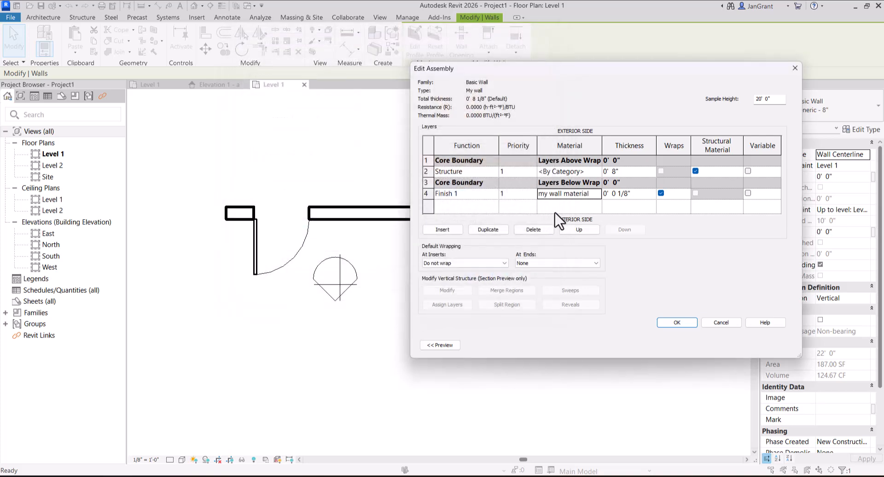
click(676, 322)
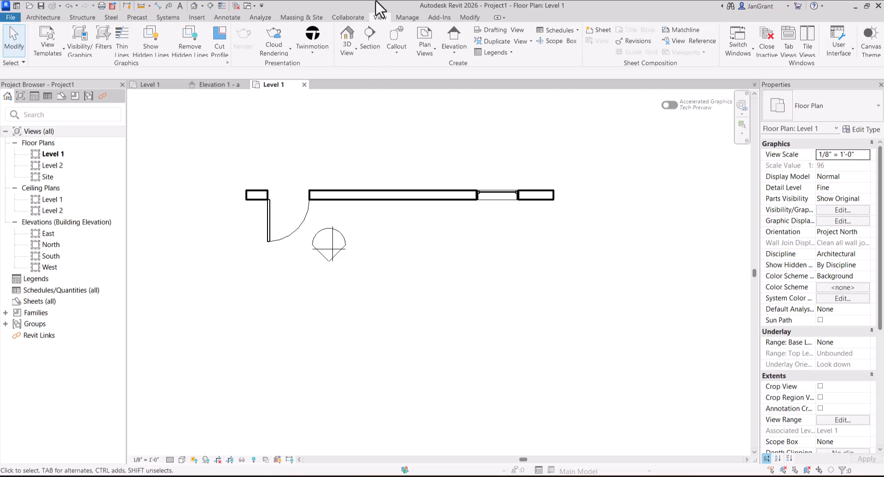
- Place a building elevation marker on the interior side of the wall in the Level 1 plan, facing the wall
click(455, 53)
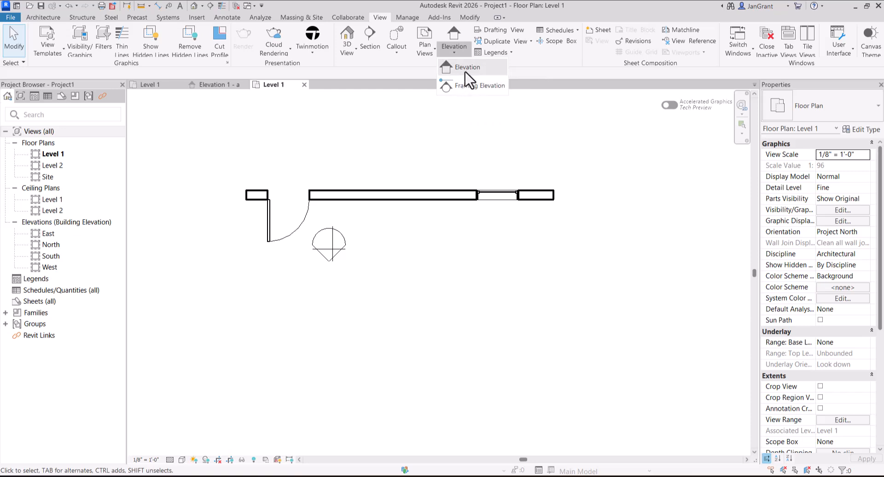
click(461, 69)
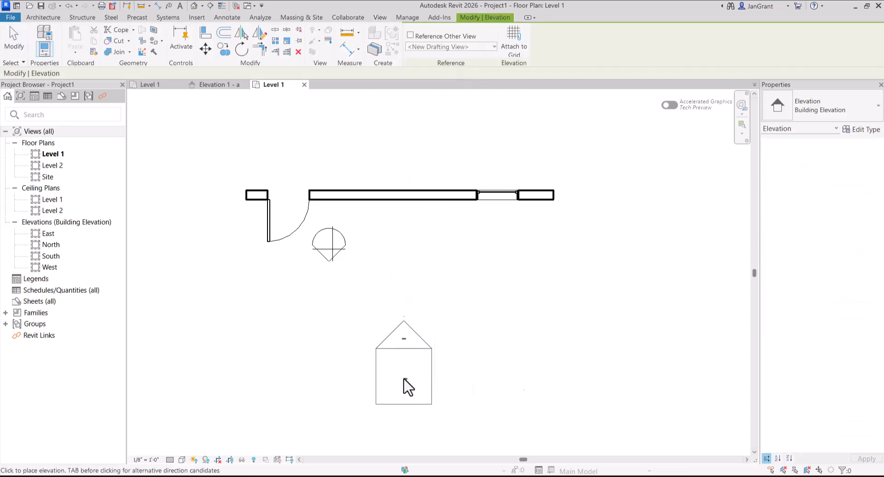
scroll(404, 381, down, 1)
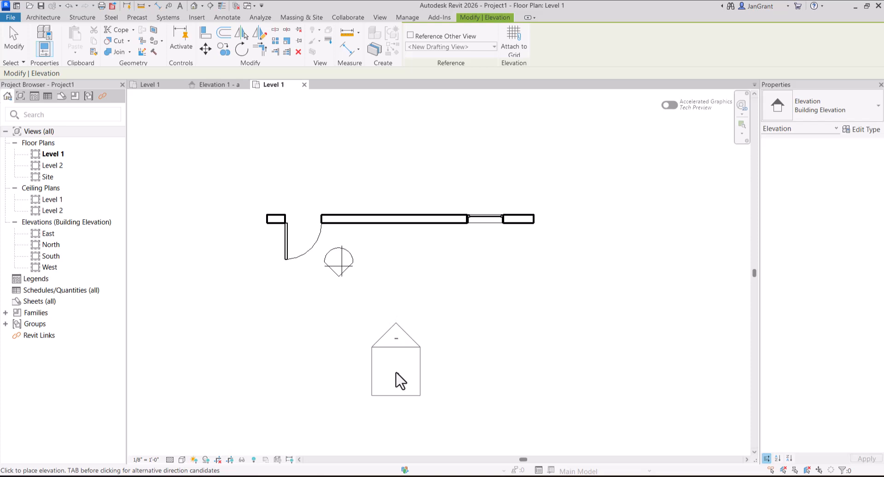
click(400, 381)
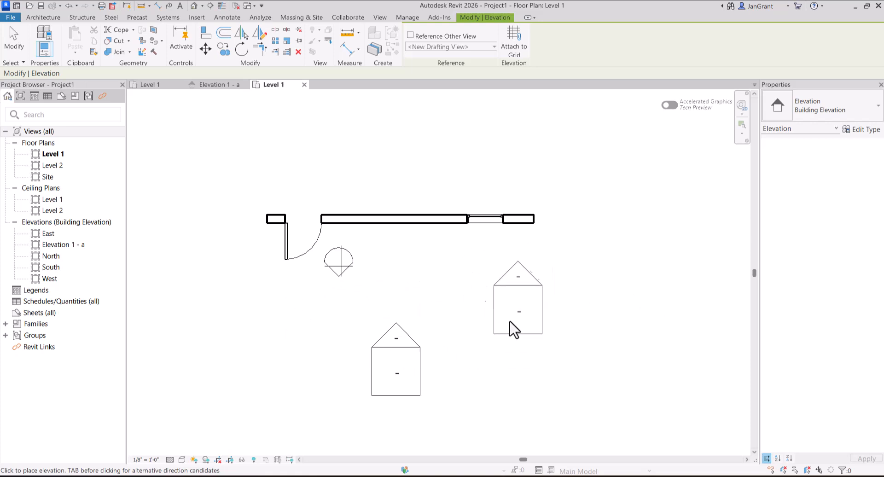
click(12, 43)
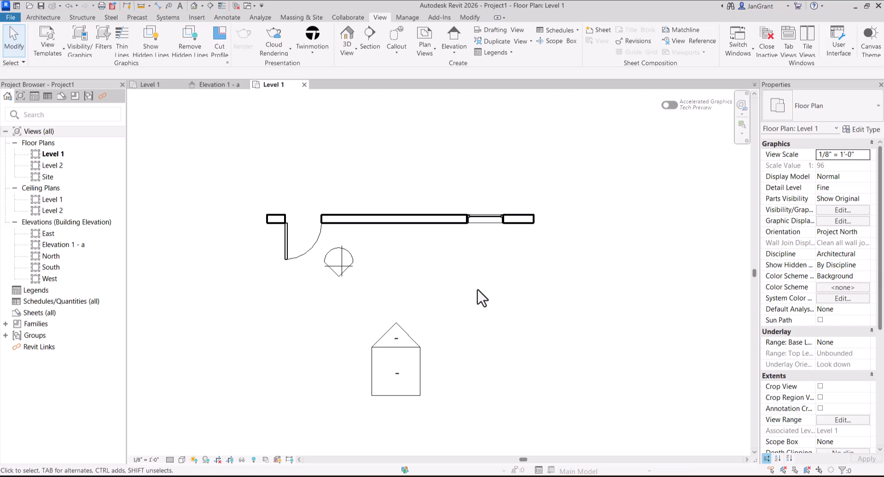
click(417, 367)
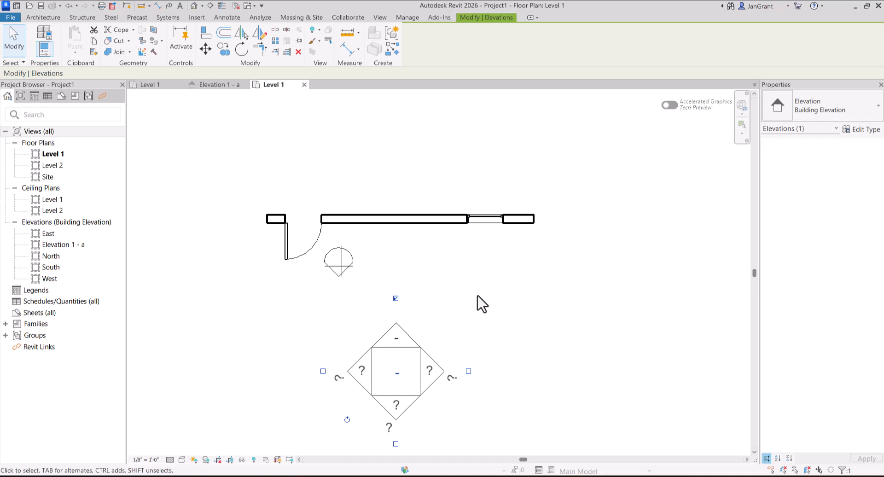
click(482, 258)
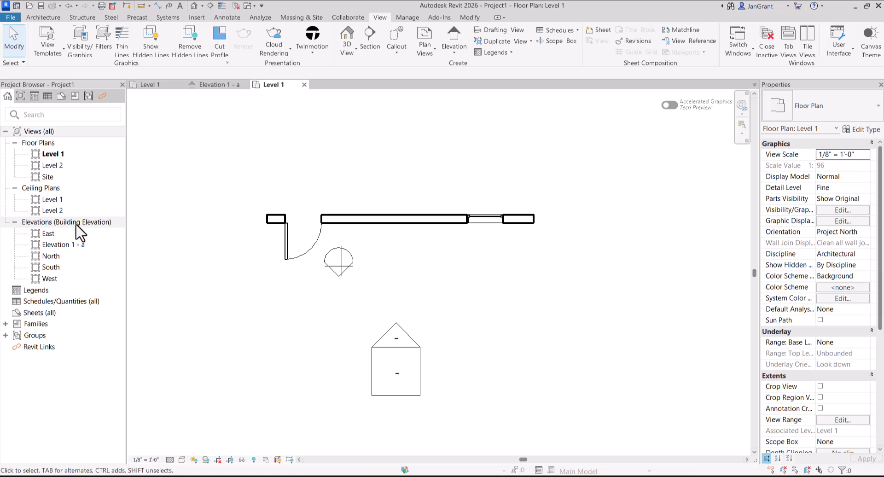
- Rename the new elevation view as INTERIOR ELEVATION
click(59, 247)
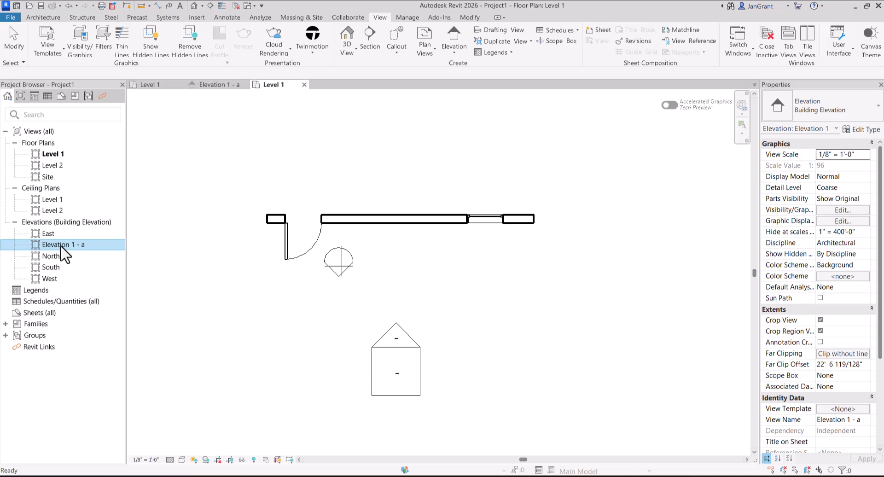
right_click(65, 254)
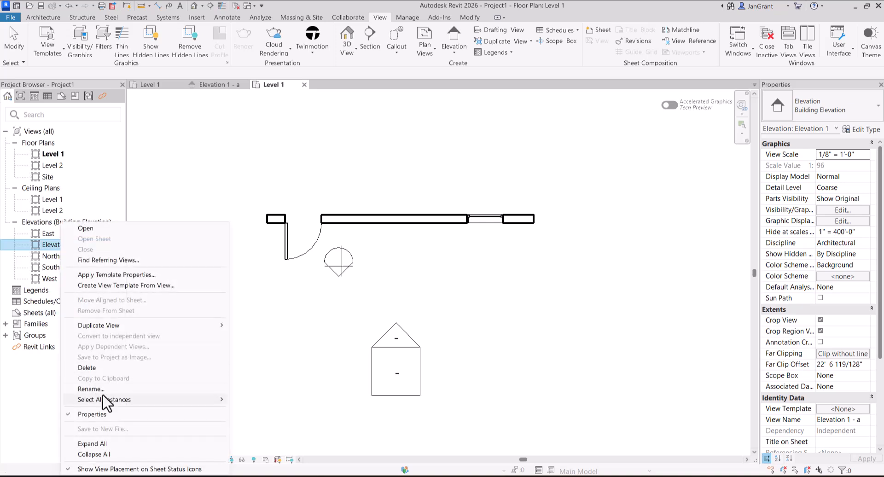
click(101, 388)
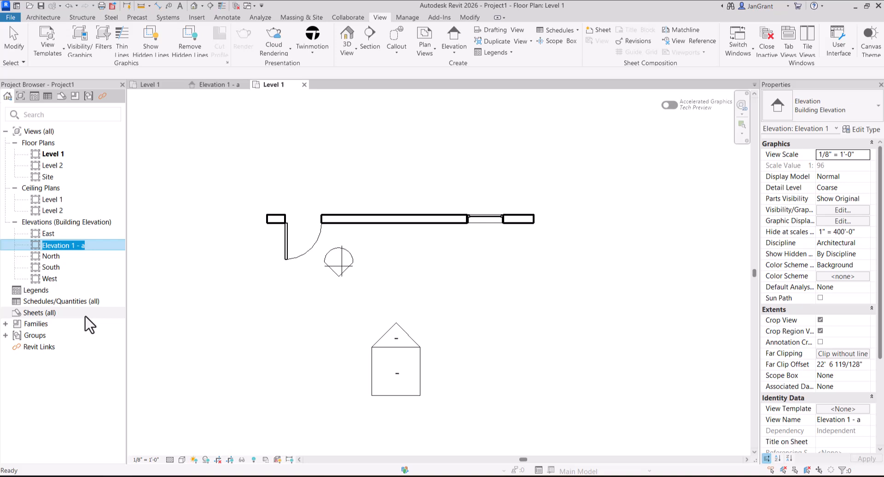
text(INT)
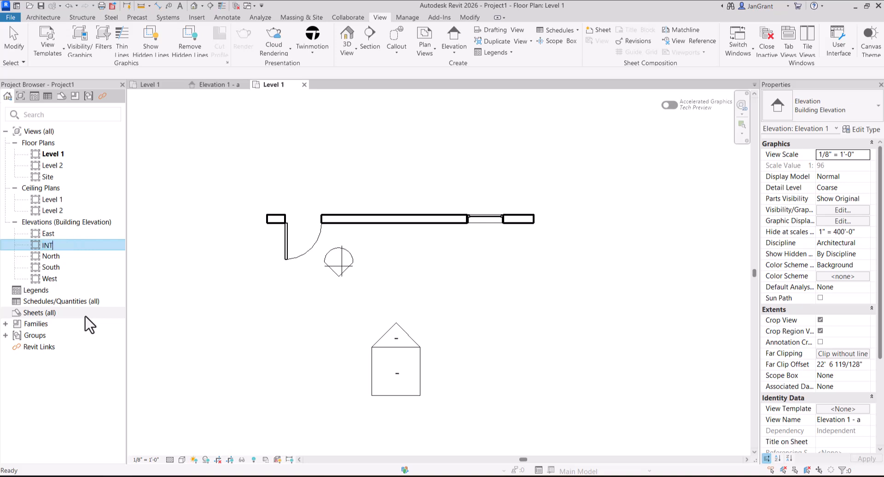
text(ERIOR ELEVATION)
key(Return)
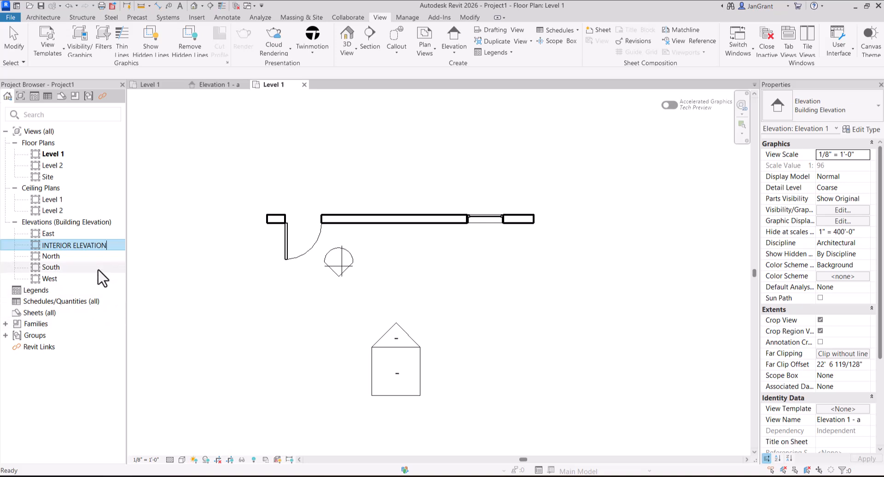
click(72, 245)
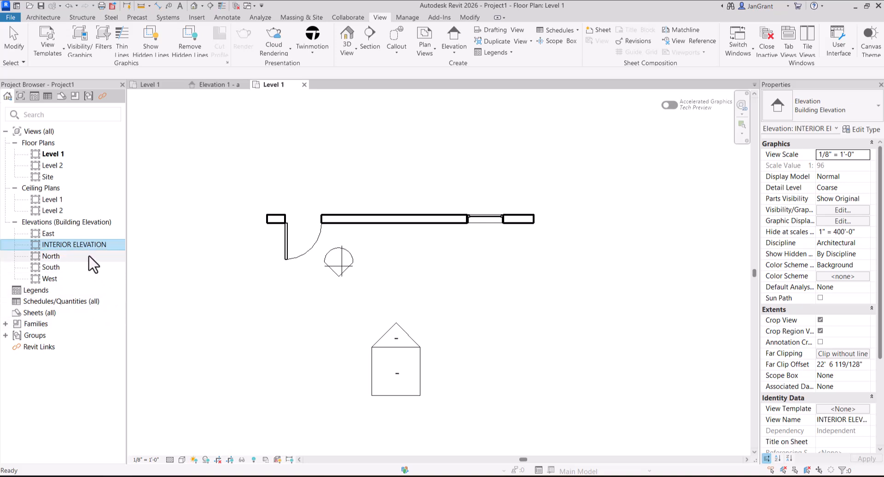
- Open the INTERIOR ELEVATION view and set its visual style to Realistic
double_click(71, 245)
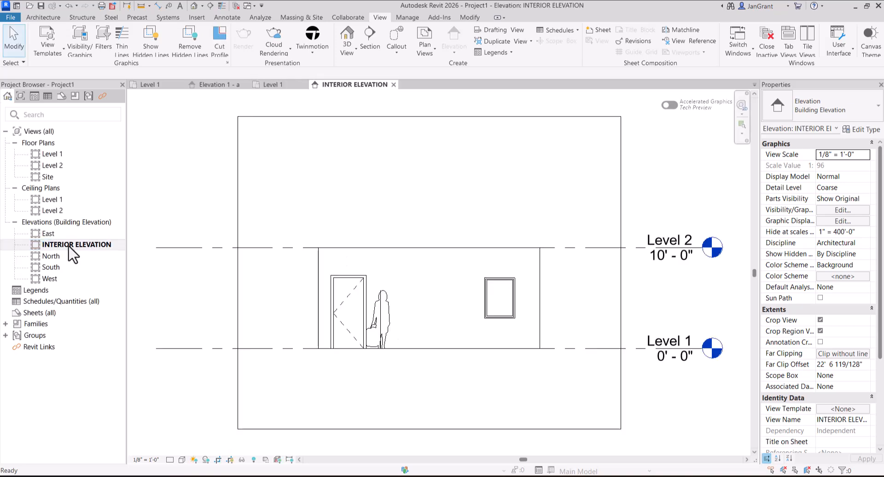
scroll(431, 320, up, 3)
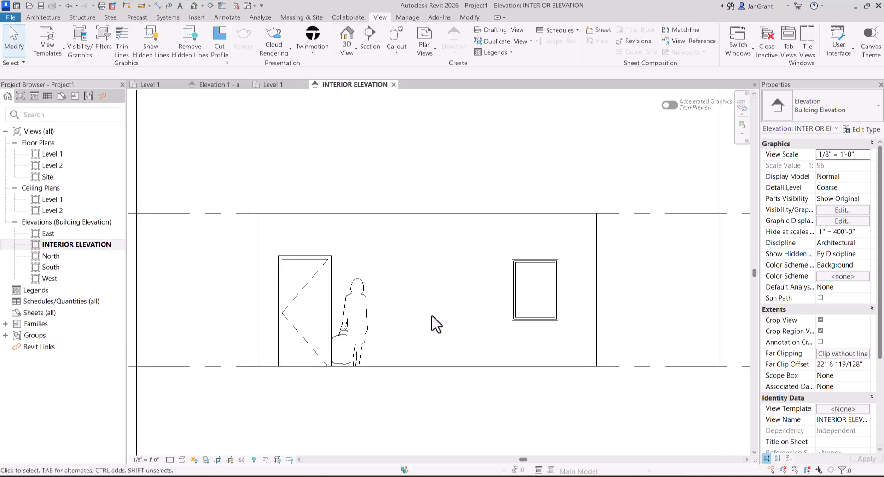
middle_drag(432, 316, 427, 298)
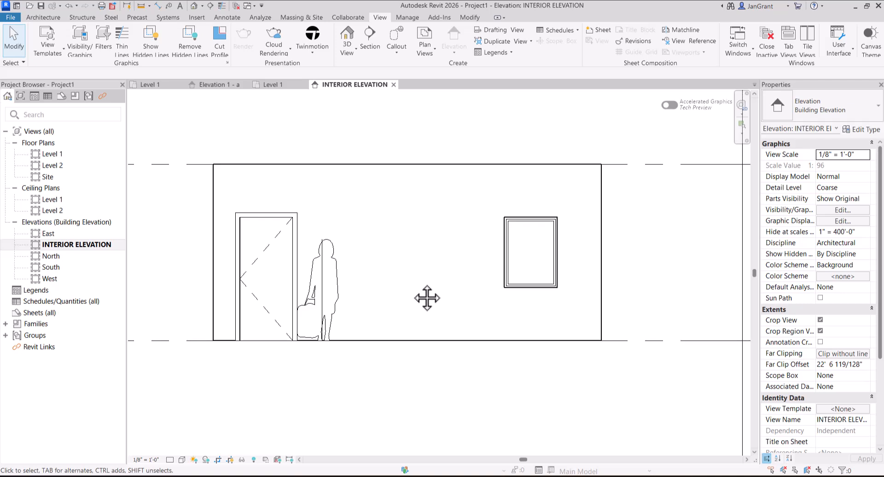
click(183, 459)
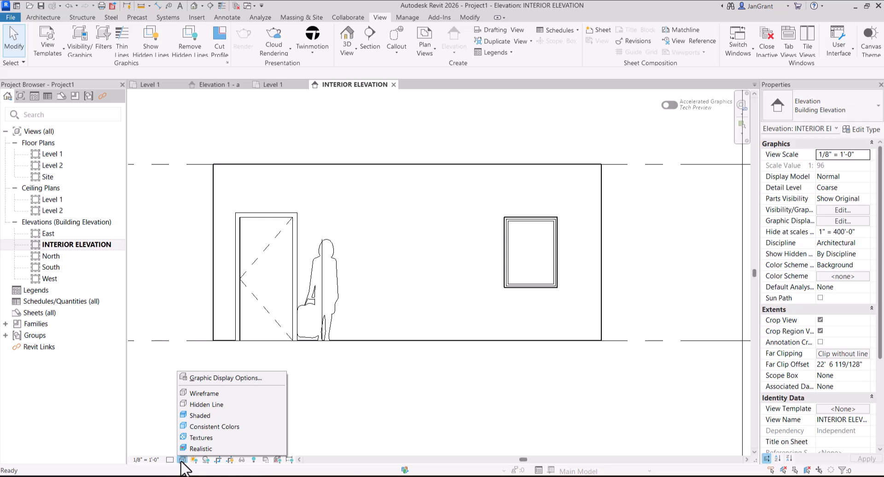
click(226, 448)
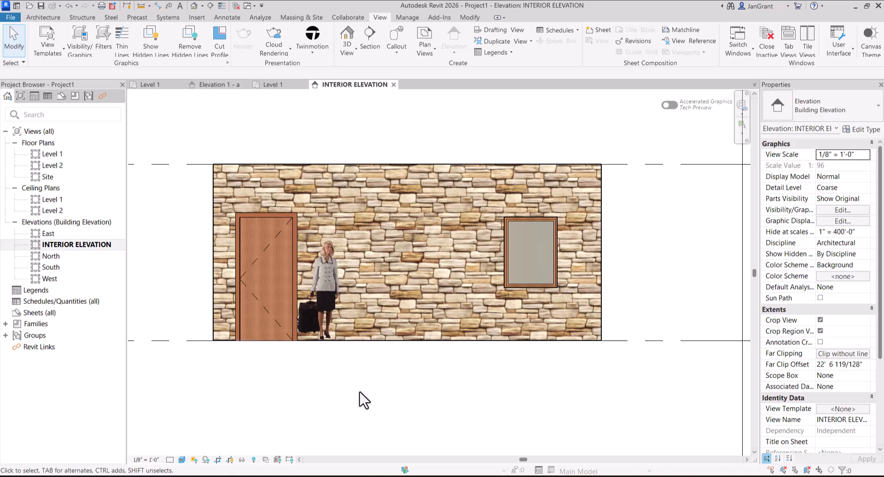
- Place a horizontal Cornice wall sweep across the stone wall just beneath the window, about 2' 6" above Level 1
click(341, 86)
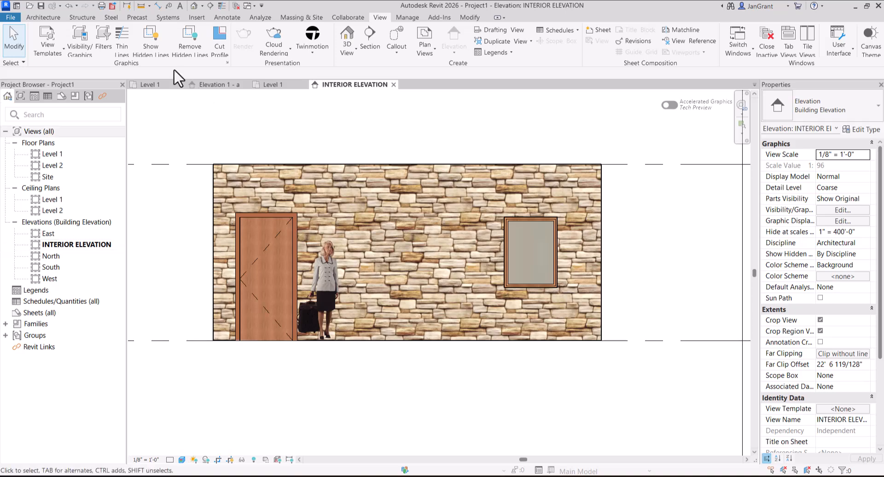
click(43, 17)
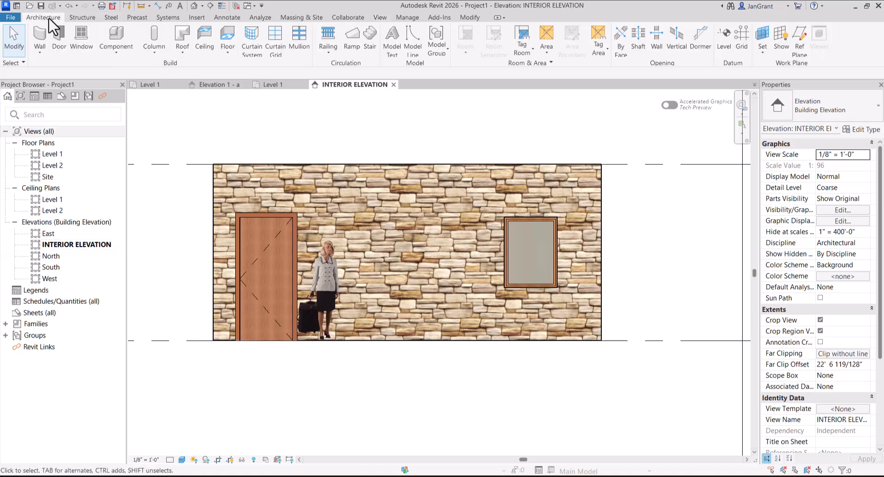
click(40, 52)
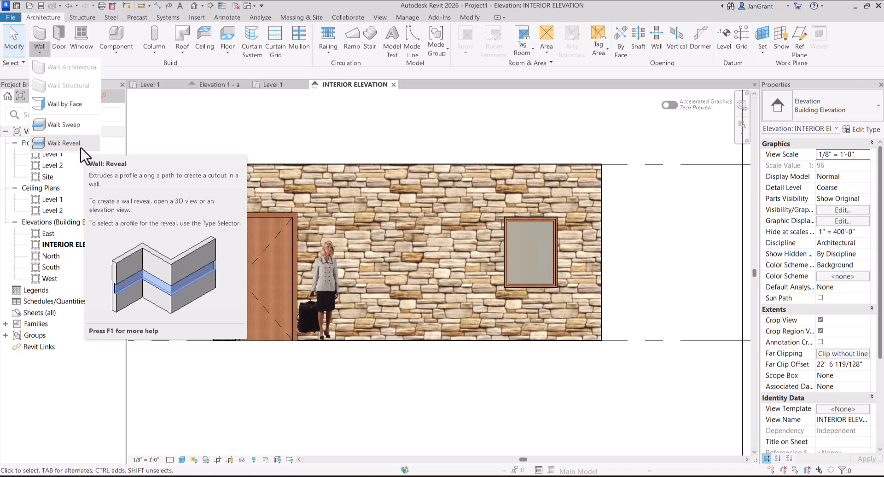
click(74, 125)
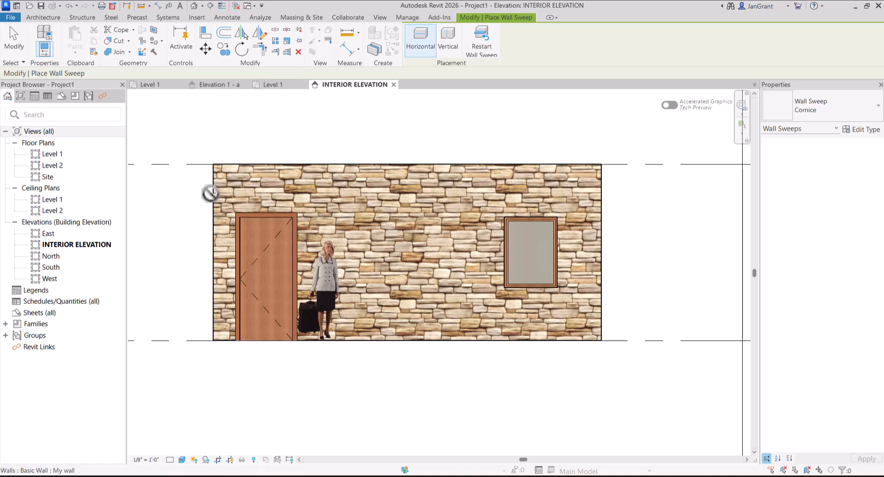
click(383, 295)
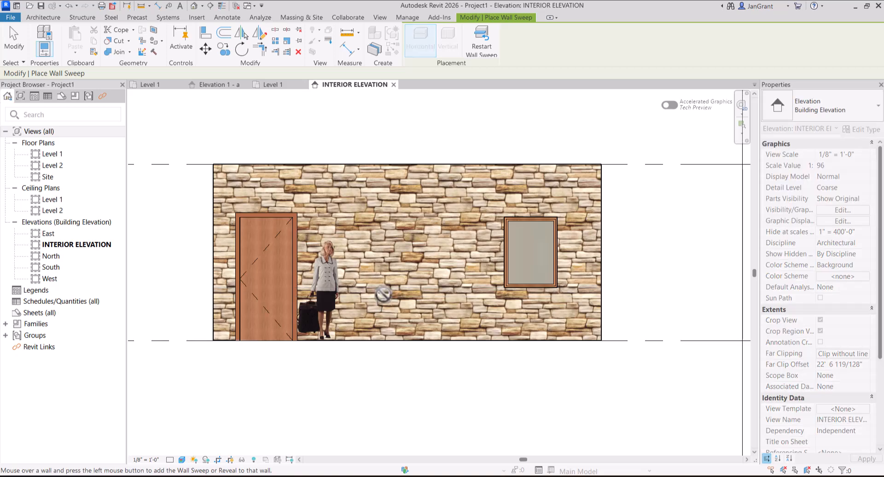
scroll(383, 294, down, 1)
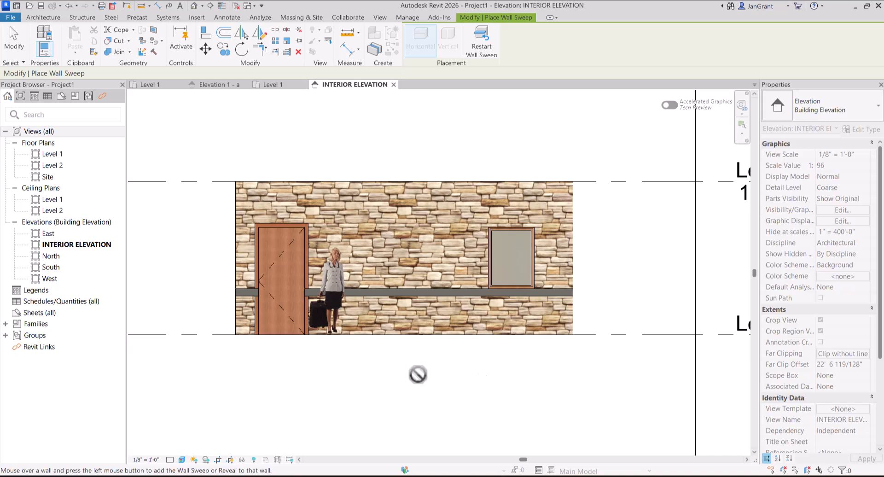
scroll(416, 373, up, 1)
middle_drag(404, 355, 410, 392)
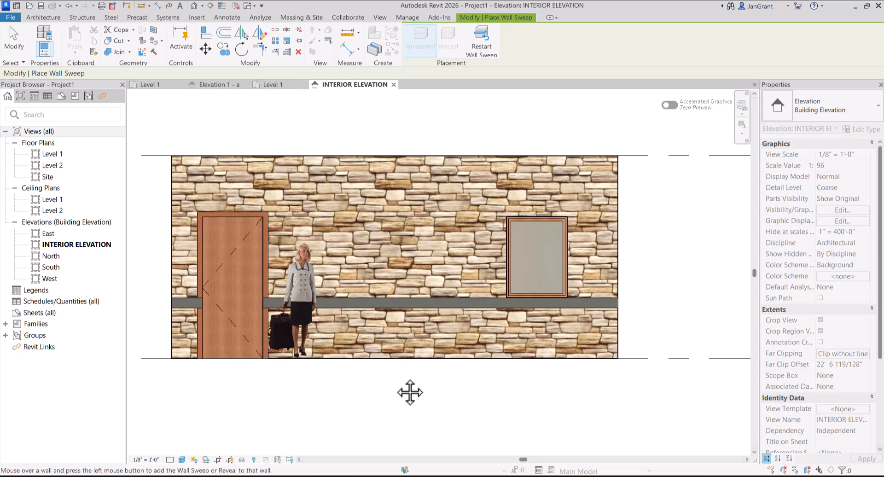
key(Escape)
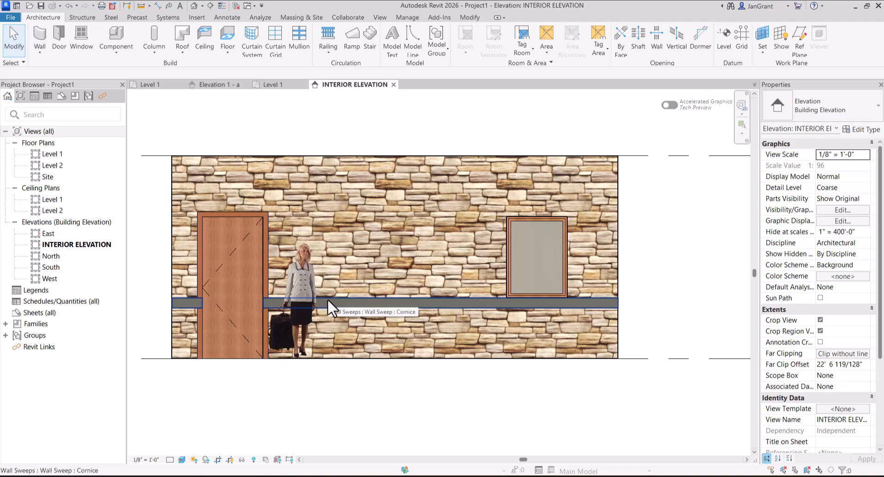
- Pull the wall sweep's ends at the door back to the outer edges of the door trim on both sides
scroll(192, 318, up, 2)
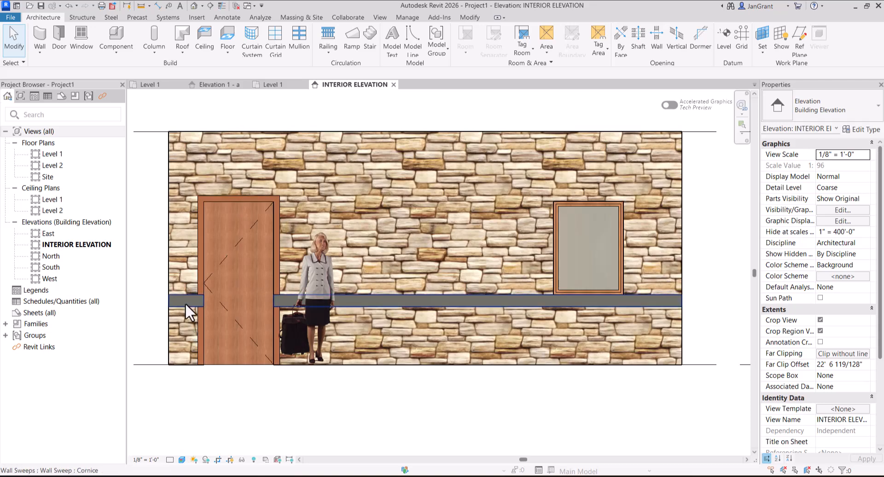
click(184, 306)
scroll(231, 313, up, 3)
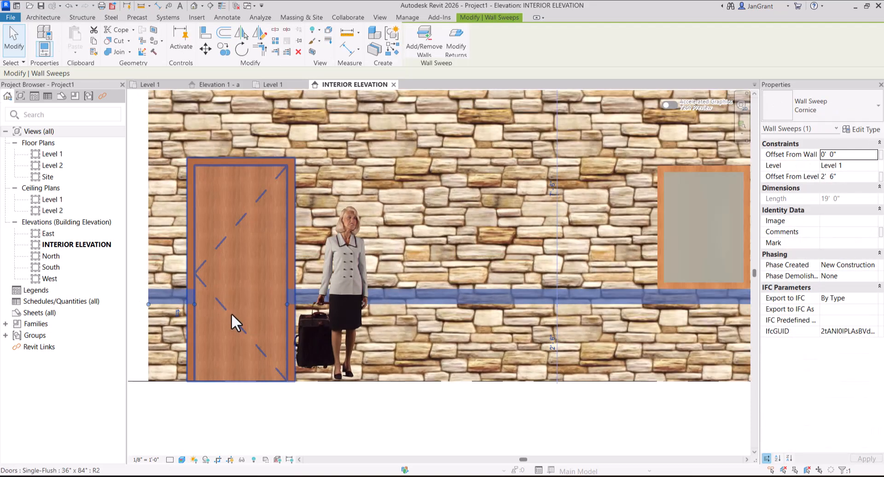
middle_drag(231, 313, 311, 300)
scroll(311, 299, up, 2)
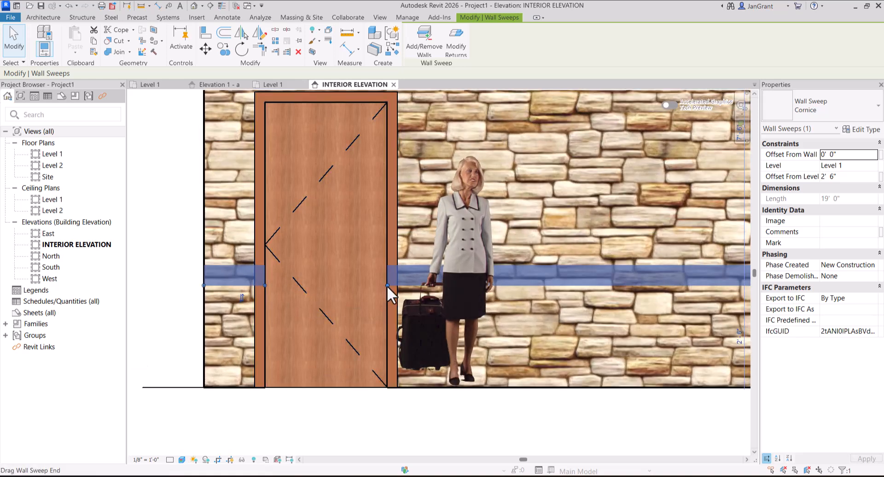
drag(392, 284, 398, 288)
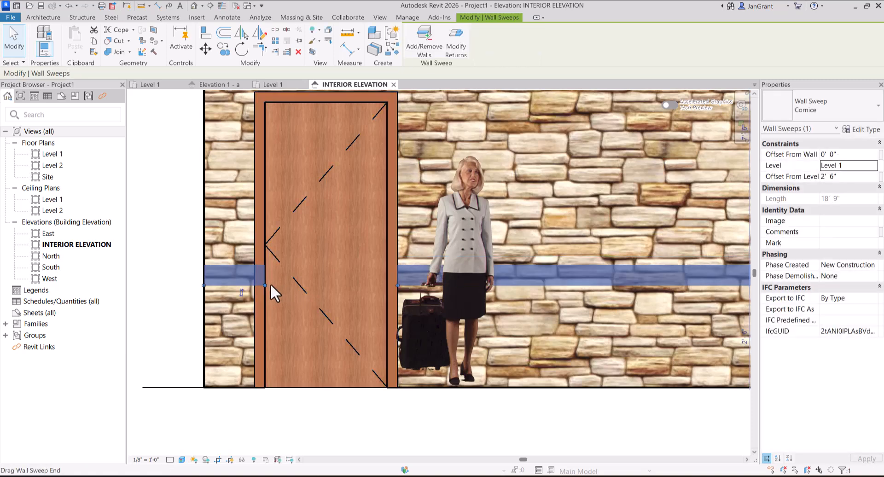
drag(264, 286, 254, 285)
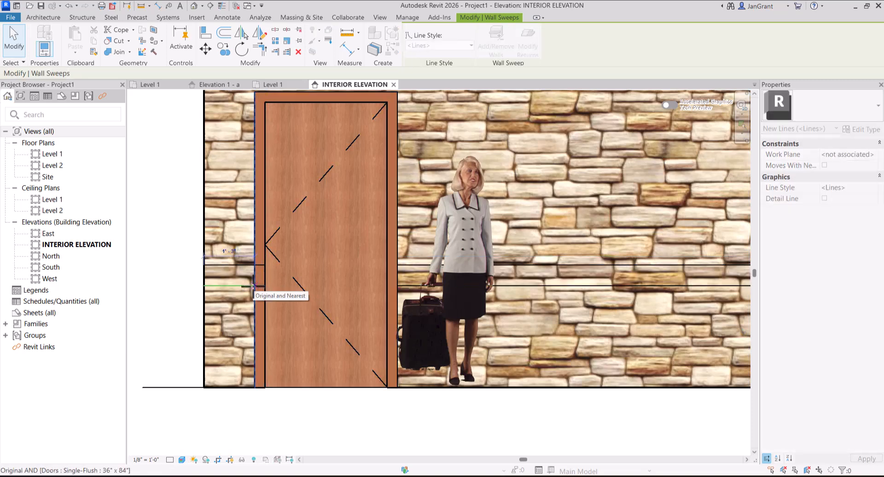
scroll(709, 325, down, 3)
middle_drag(658, 335, 414, 351)
scroll(414, 351, down, 1)
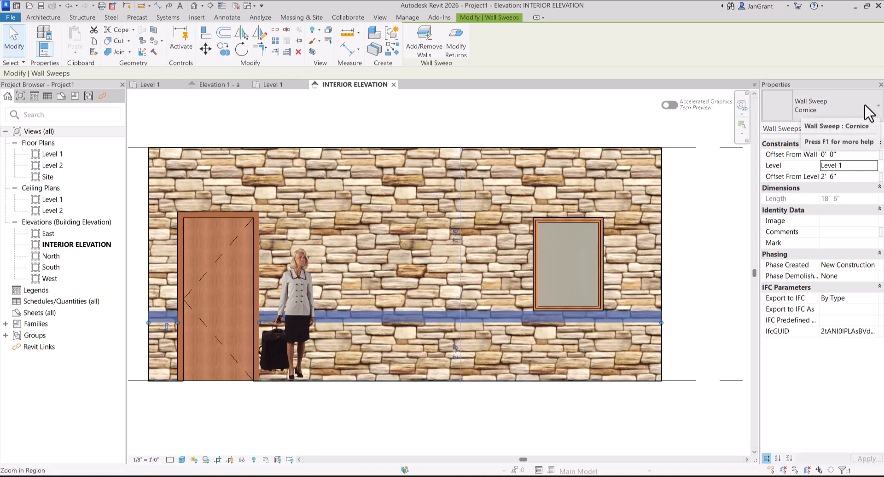
- Open the Cornice sweep's type properties, examine the available profiles and keep the Default profile
click(870, 131)
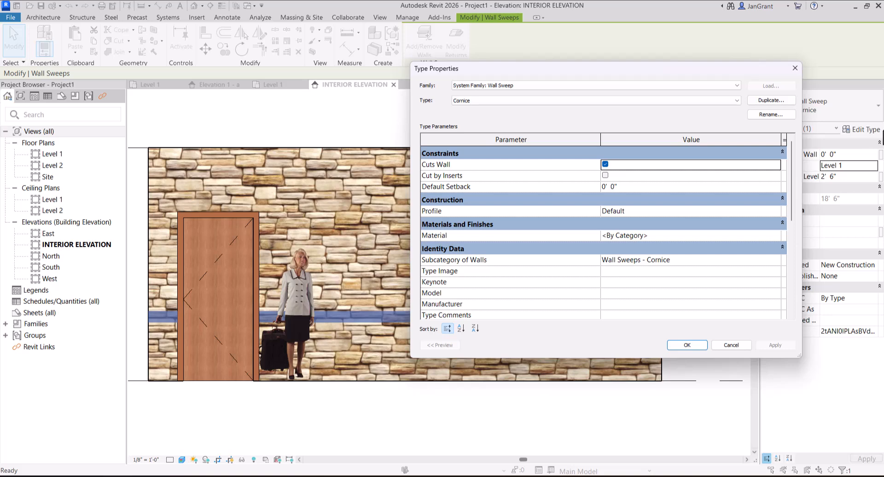
scroll(666, 202, down, 2)
scroll(665, 204, up, 2)
click(725, 211)
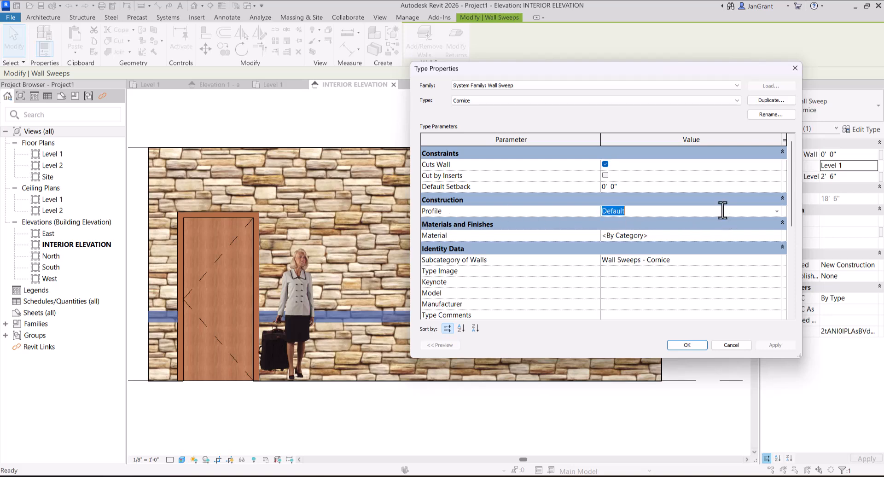
click(777, 211)
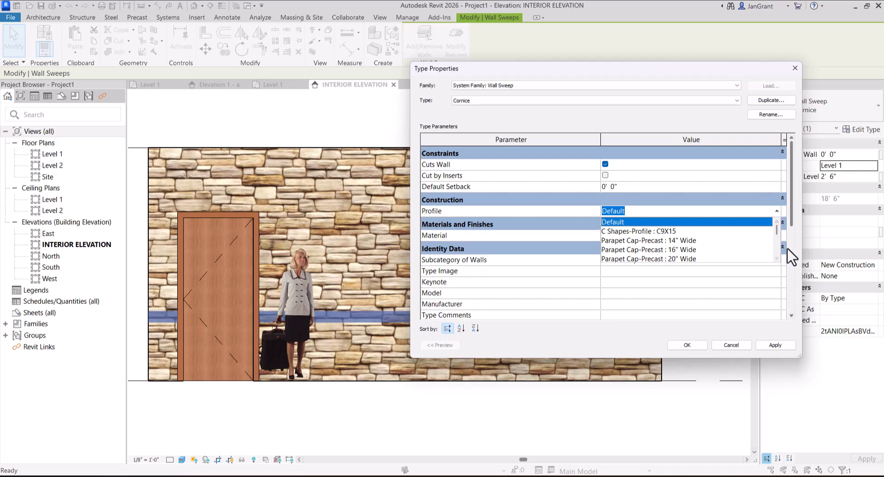
mouse_move(775, 230)
mouse_down()
mouse_move(776, 255)
mouse_move(775, 224)
mouse_up()
drag(775, 225, 775, 234)
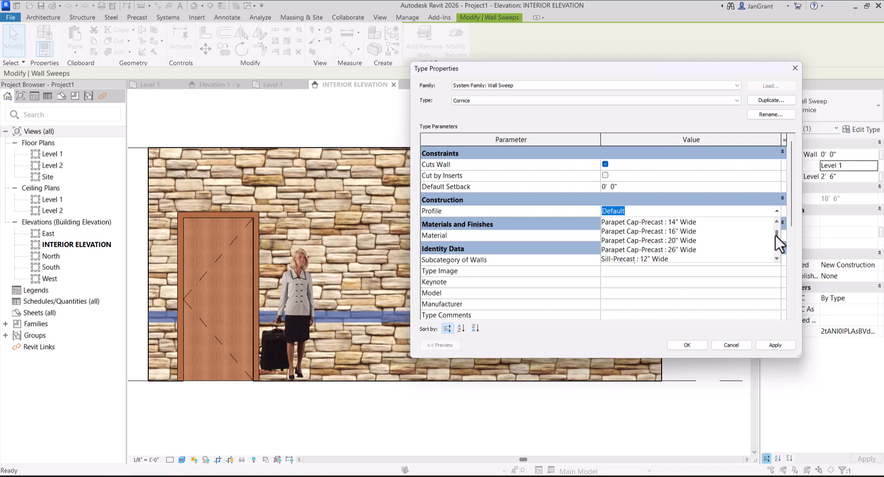
drag(775, 234, 773, 221)
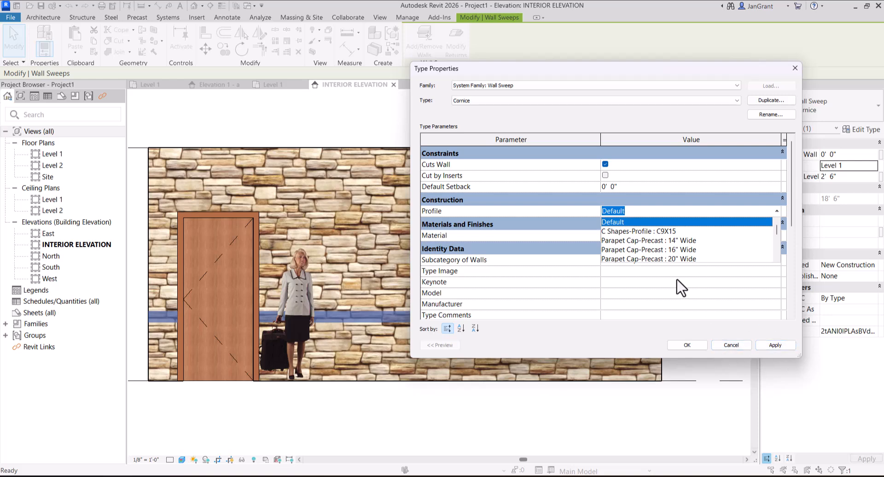
scroll(524, 281, down, 2)
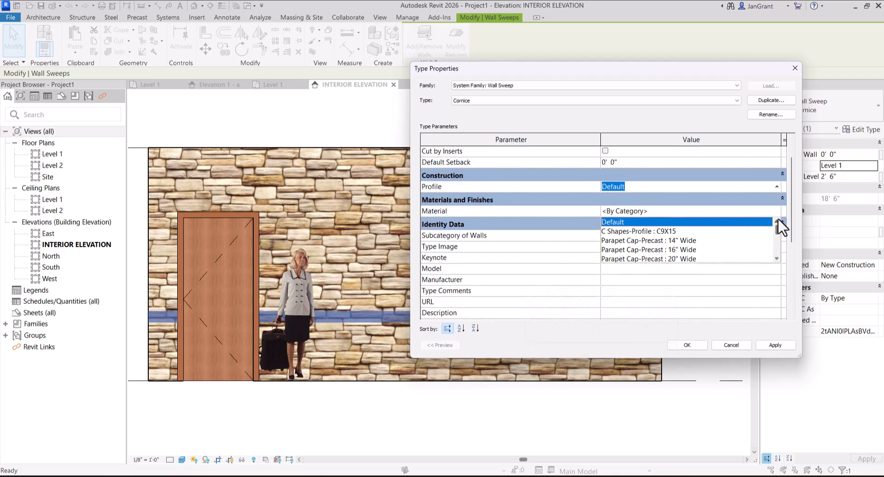
click(629, 219)
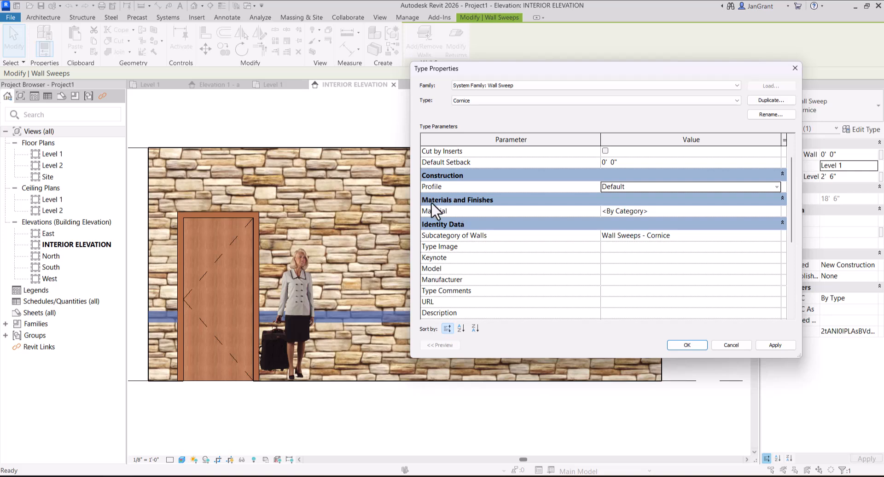
- Assign the Wood - Stained material to the Cornice sweep type and accept the type properties
click(660, 210)
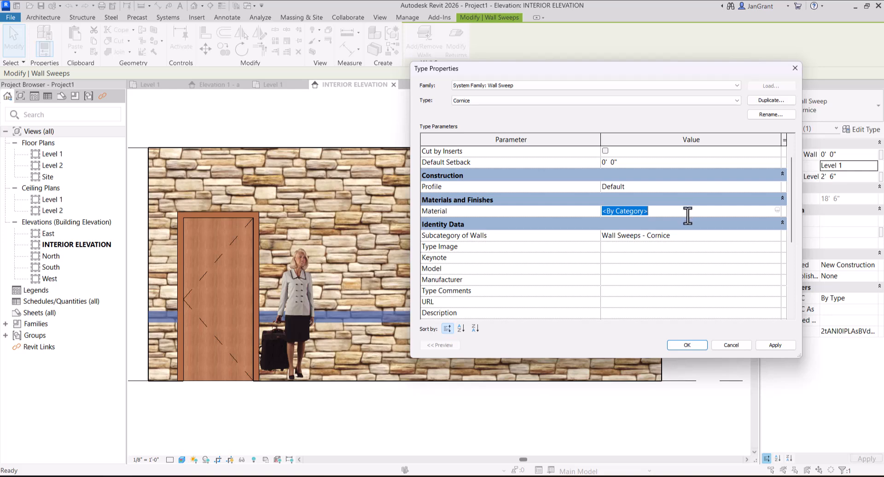
click(776, 210)
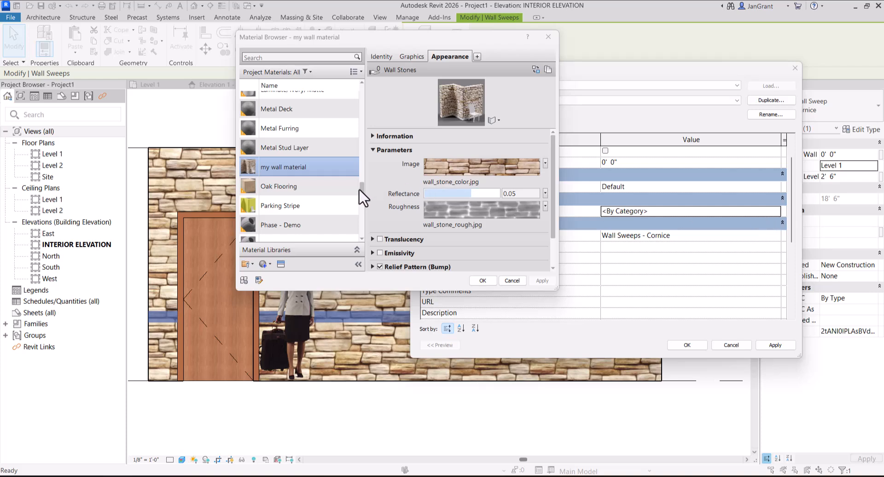
scroll(359, 188, down, 1)
drag(362, 188, 362, 233)
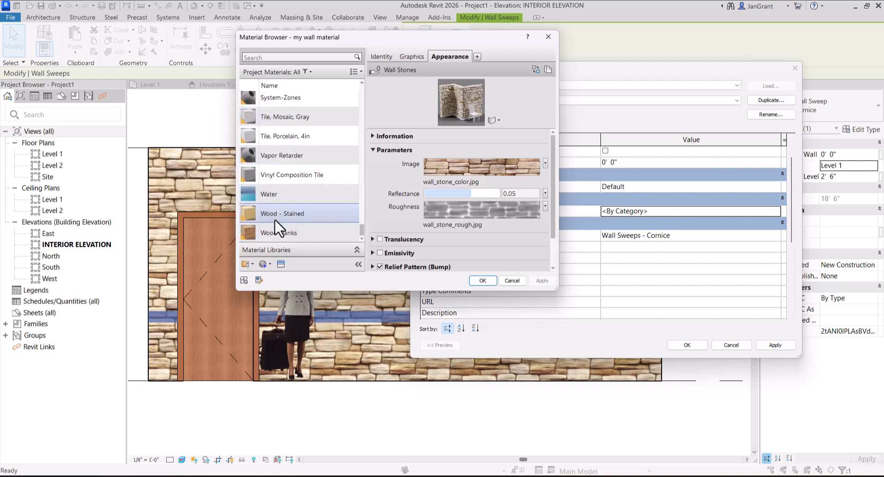
click(294, 213)
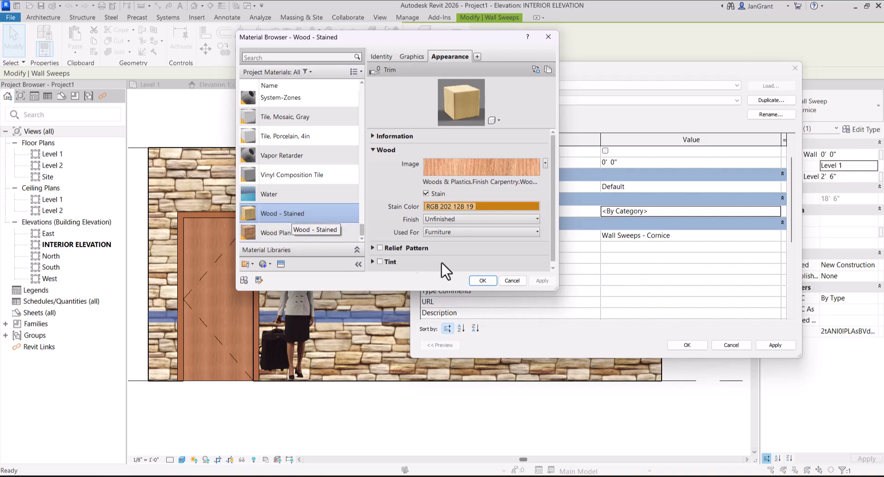
click(486, 281)
click(694, 344)
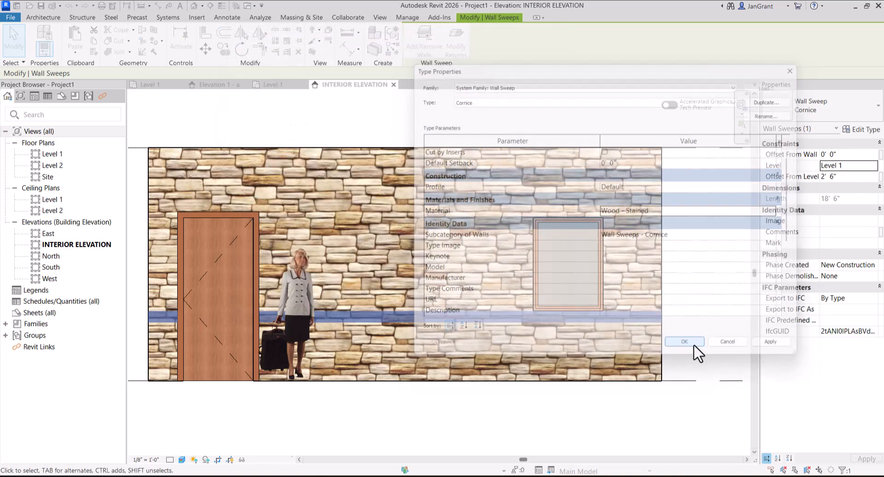
click(363, 427)
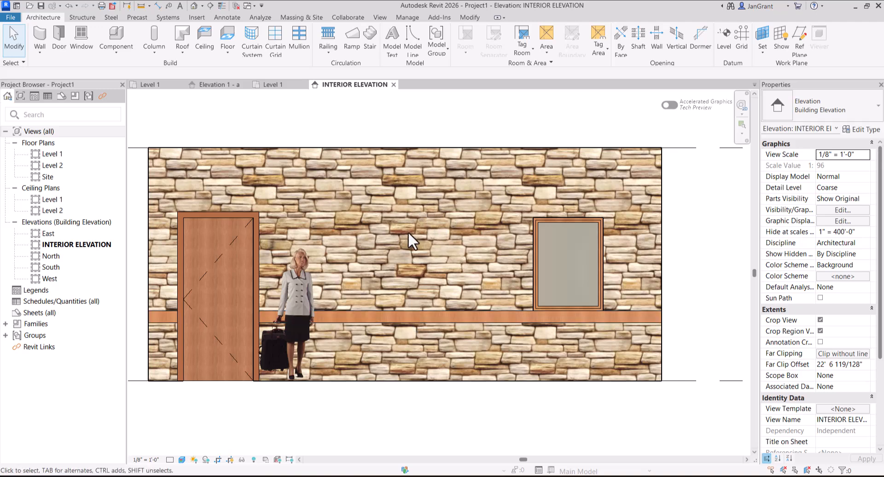
- Split the wall's interior face with a horizontal boundary line along the sweep's lower edge, spanning the full wall length
click(469, 18)
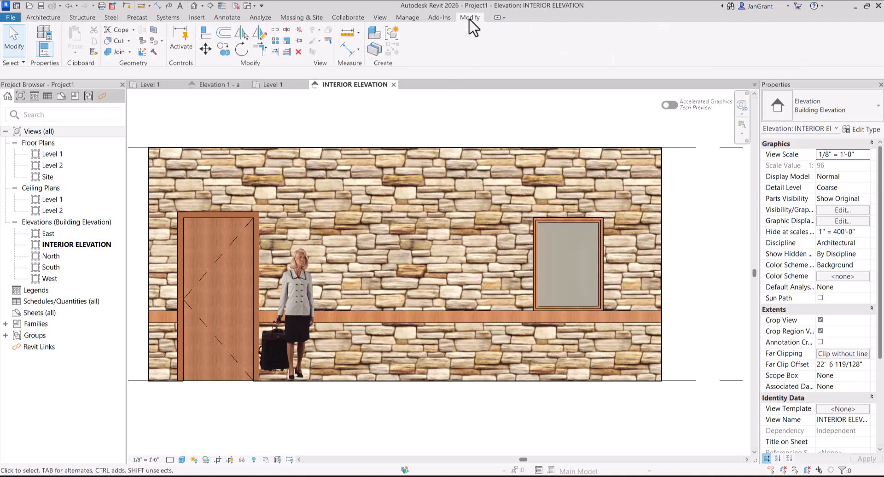
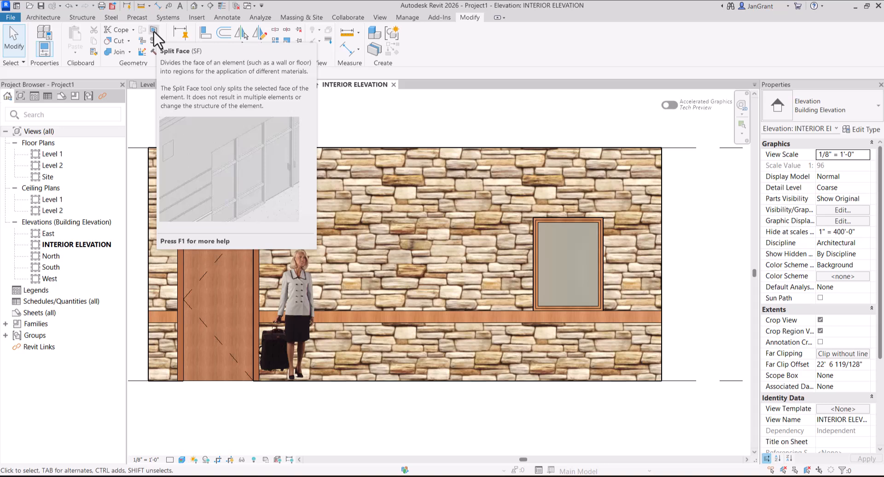
click(153, 31)
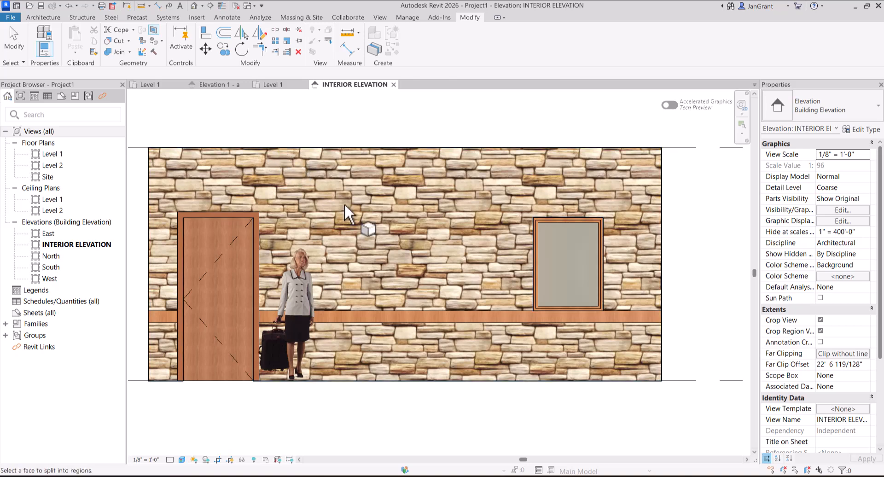
click(395, 380)
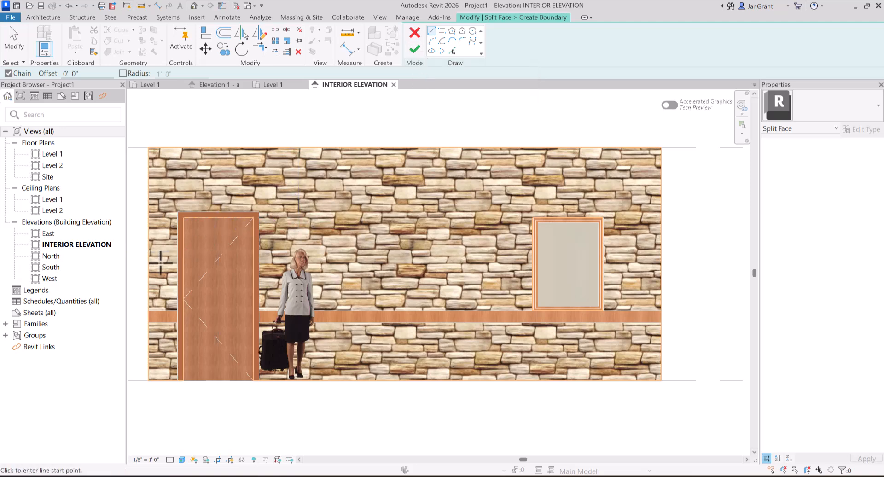
click(148, 322)
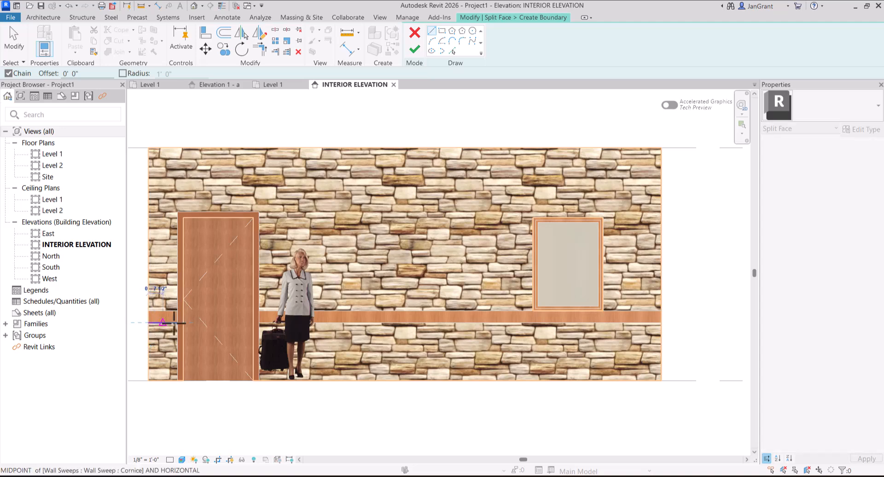
click(661, 322)
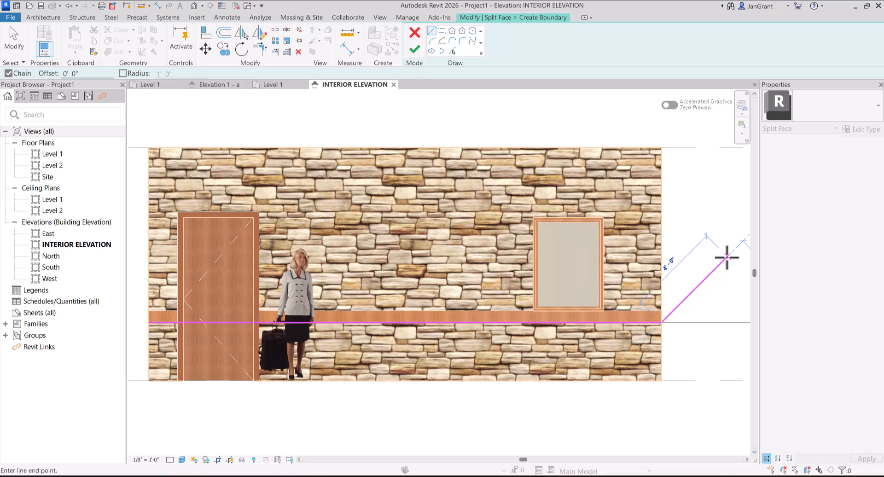
click(173, 105)
click(14, 48)
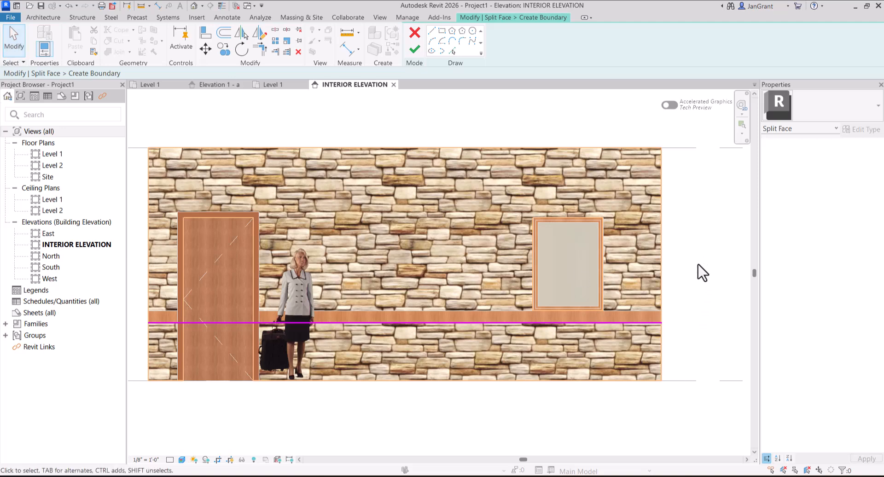
click(414, 48)
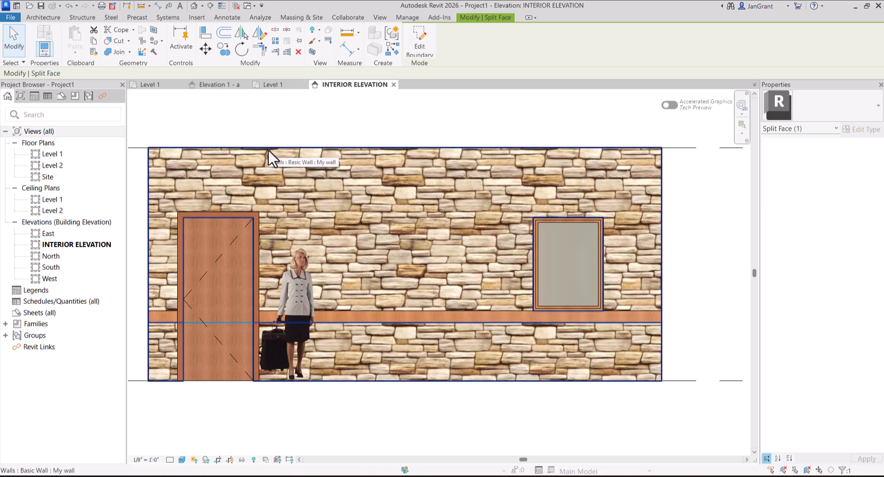
- Try painting the wall face above the sweep with the Roofing, EPDM Membrane material
click(152, 41)
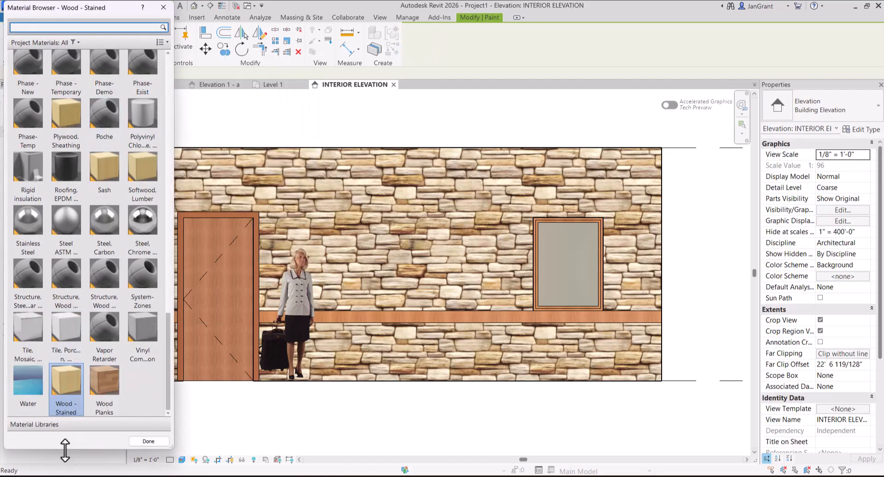
drag(167, 380, 171, 194)
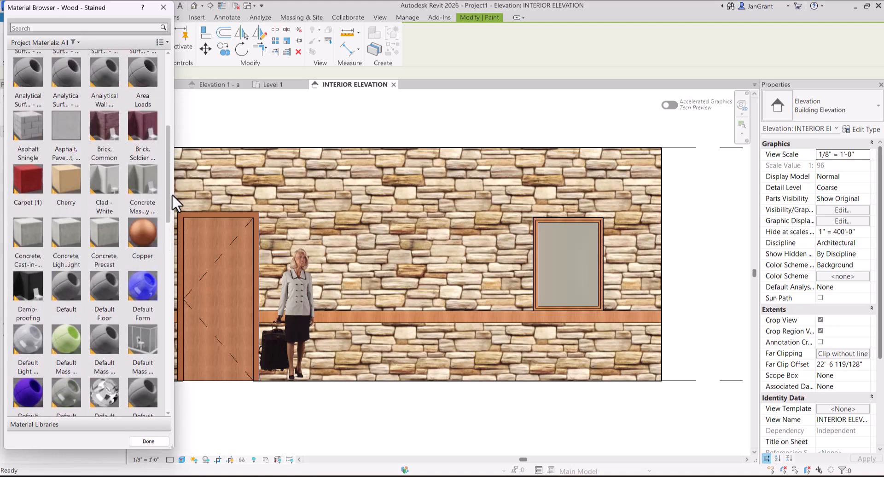
mouse_move(172, 194)
mouse_down()
mouse_move(181, 111)
mouse_move(165, 195)
mouse_up()
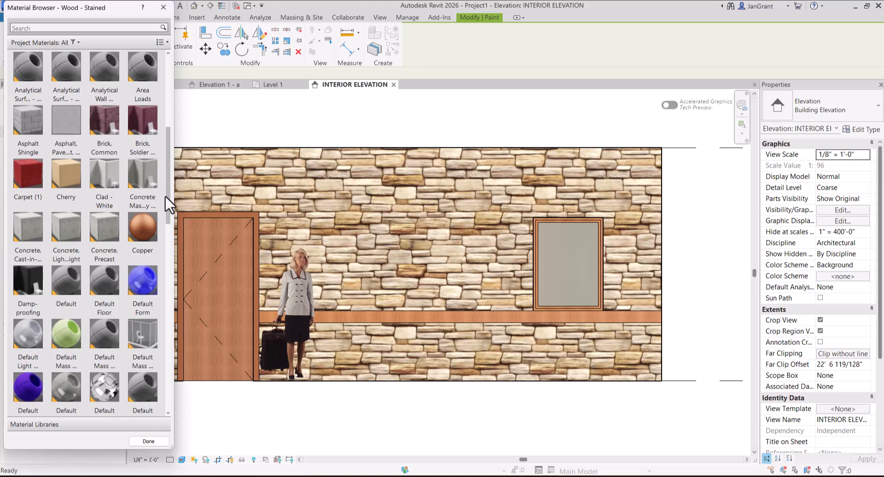
drag(165, 195, 160, 391)
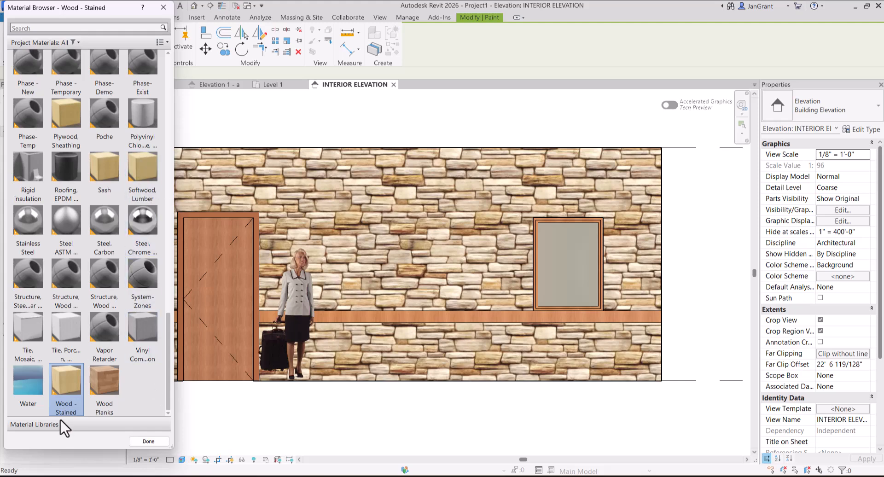
drag(50, 113, 335, 251)
drag(452, 219, 348, 205)
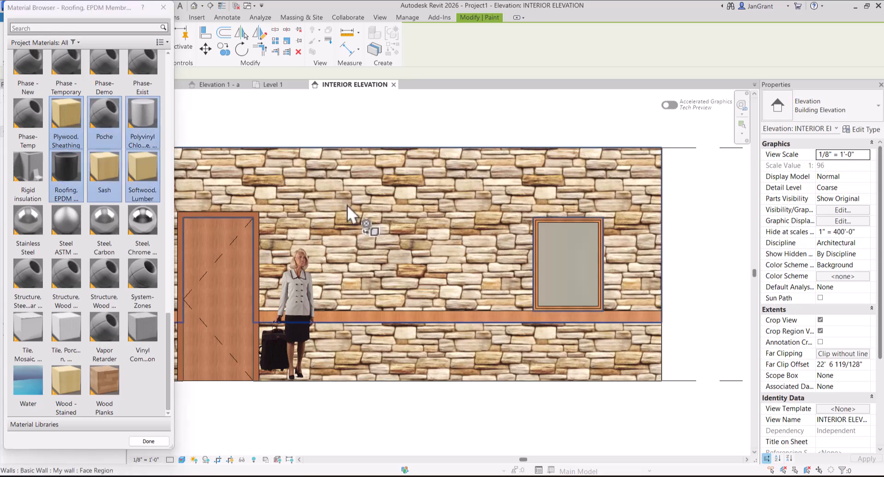
click(374, 197)
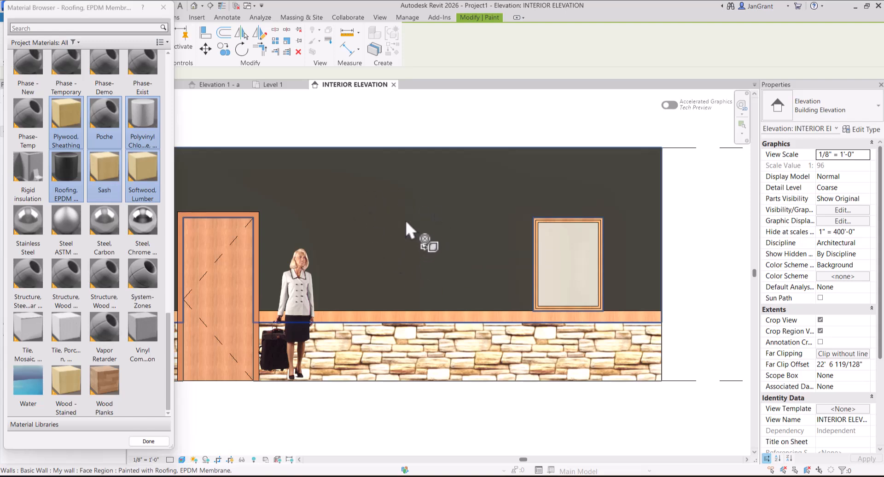
- Try the Softwood, Lumber and Sash materials as paint on the upper wall face, ending with Softwood, Lumber
click(132, 161)
click(321, 209)
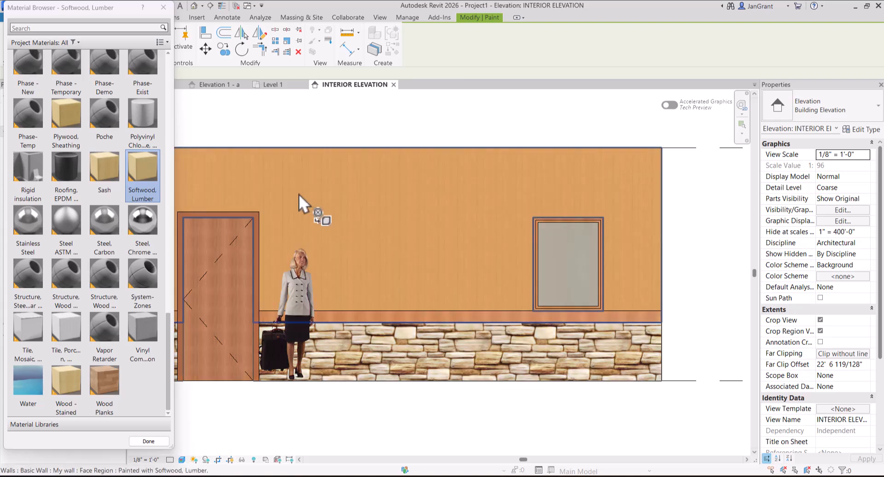
scroll(92, 143, up, 1)
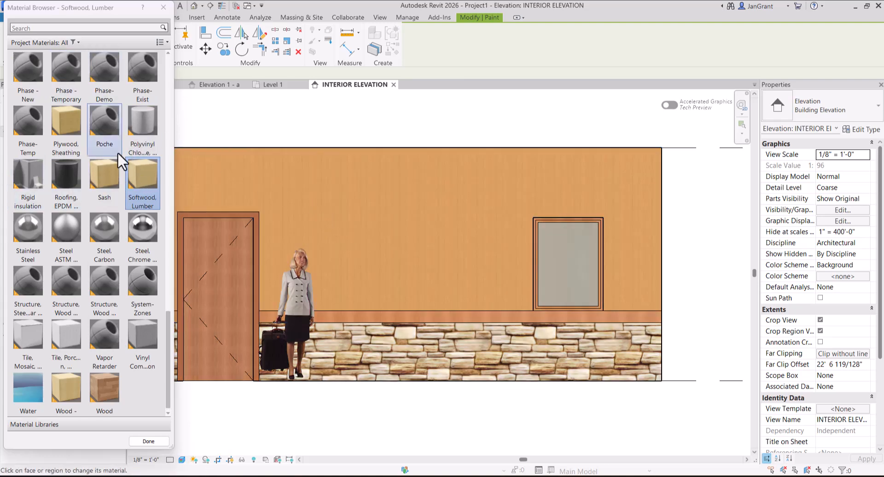
click(104, 173)
click(386, 238)
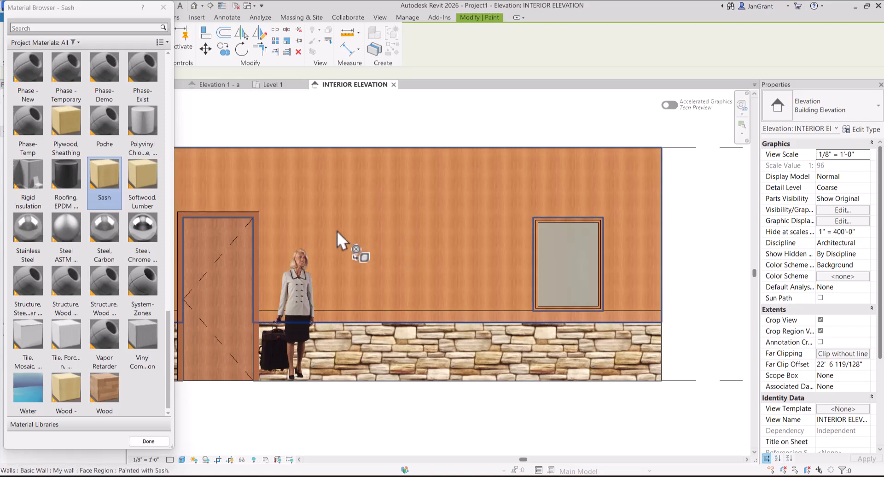
click(142, 174)
click(400, 232)
- Paint the upper wall face with the Clad - White material and finish painting
scroll(120, 253, up, 10)
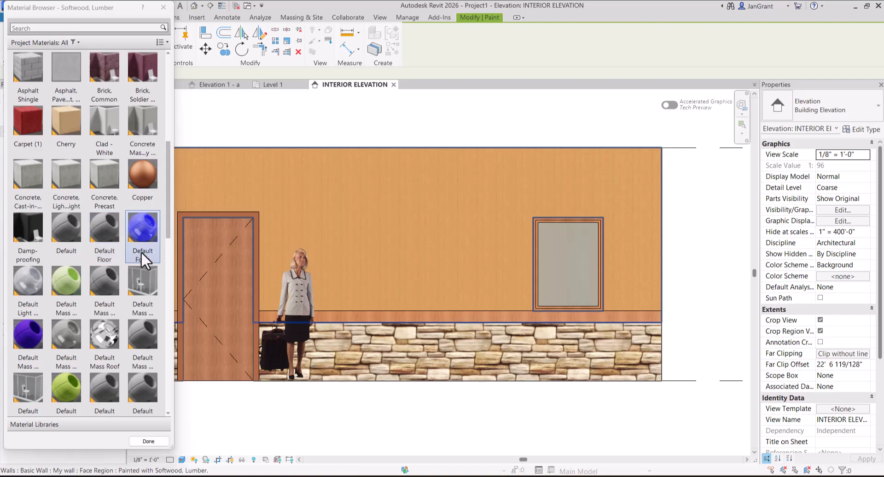
scroll(117, 197, up, 3)
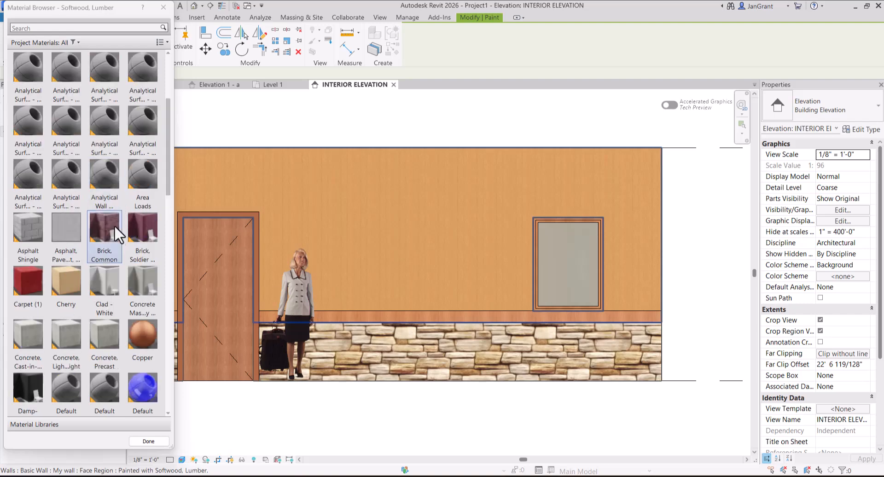
click(95, 266)
click(382, 248)
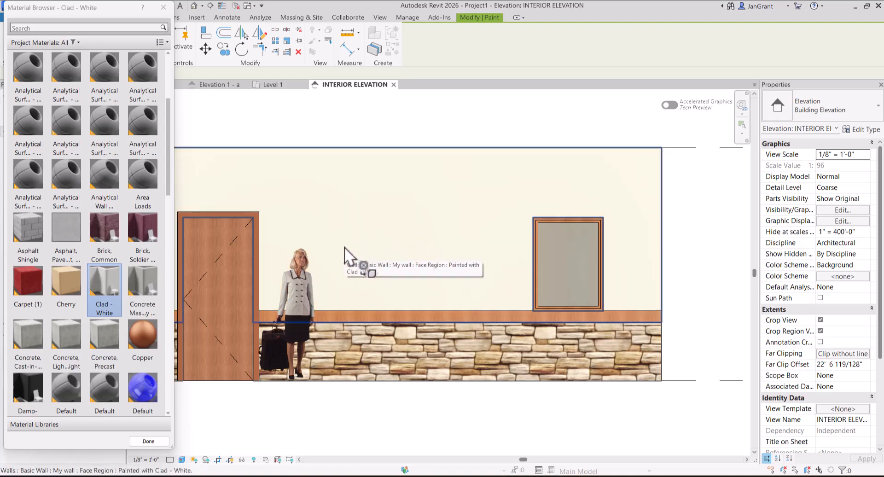
mouse_move(405, 431)
middle_down()
mouse_move(452, 430)
mouse_move(437, 424)
middle_up()
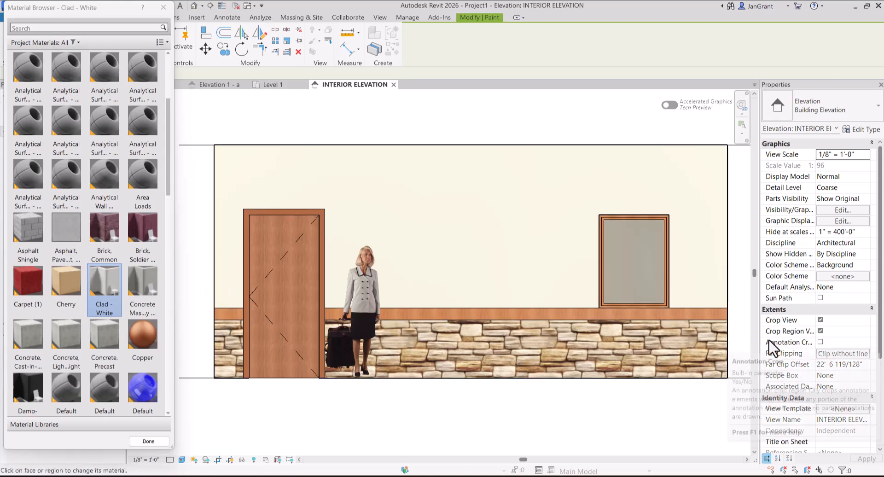
click(163, 8)
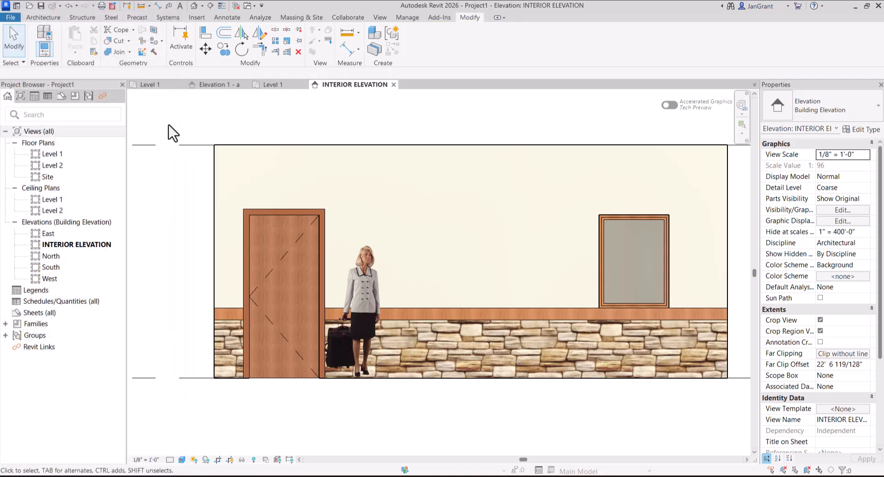
- Open the fixed window's type properties and browse materials for its Glass Pane Material
middle_drag(181, 266, 133, 254)
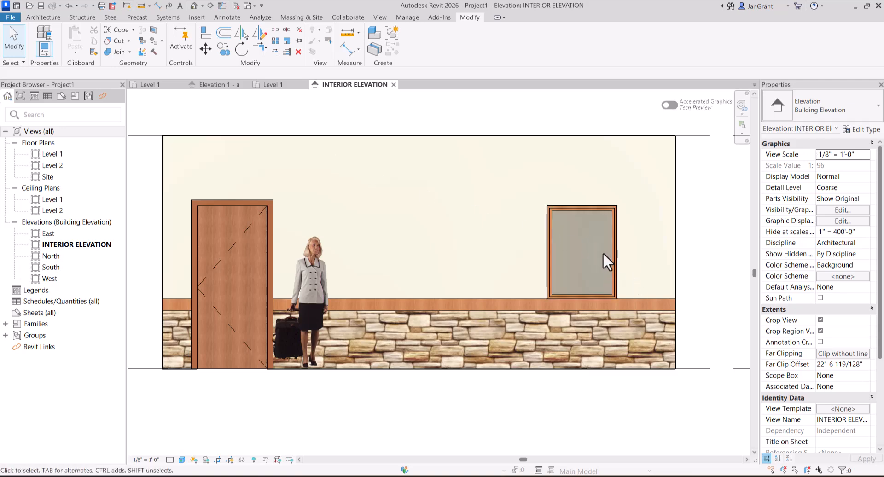
scroll(601, 252, up, 3)
middle_drag(601, 252, 399, 280)
scroll(399, 281, up, 2)
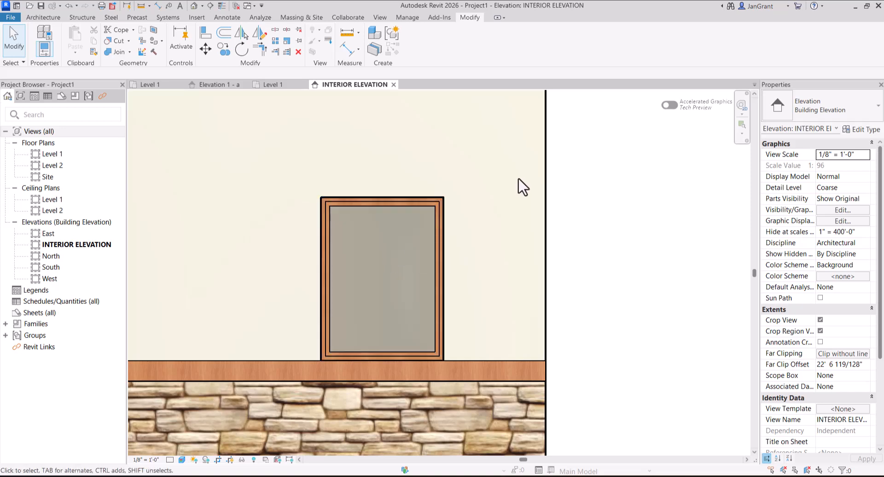
click(388, 206)
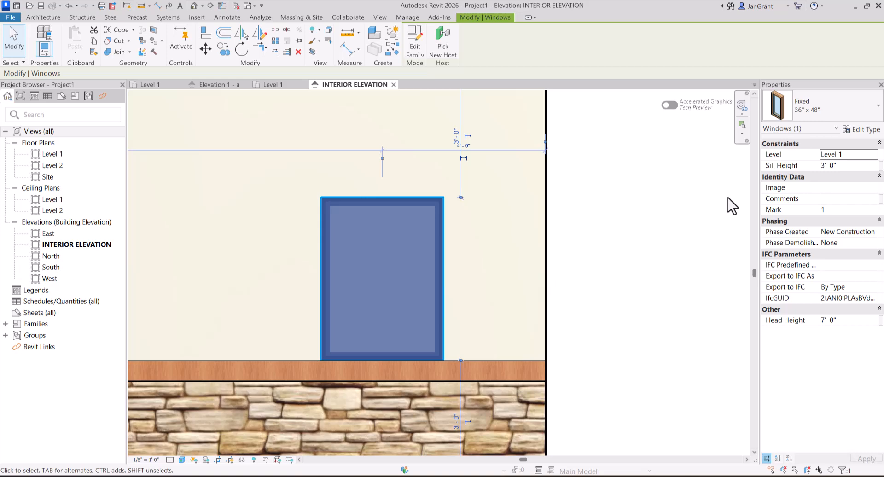
click(864, 130)
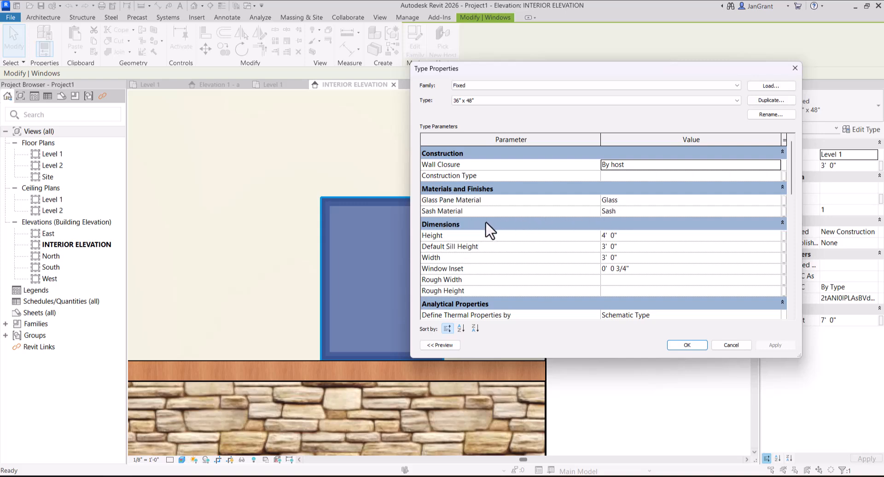
click(745, 200)
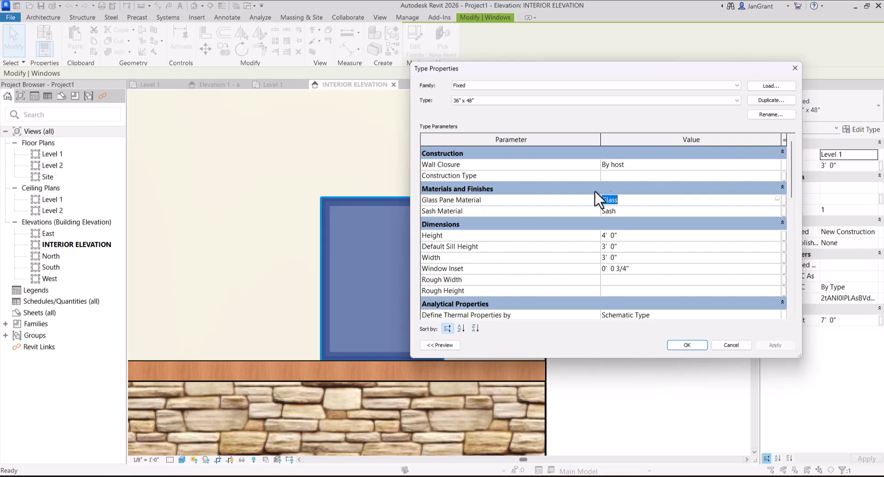
click(777, 200)
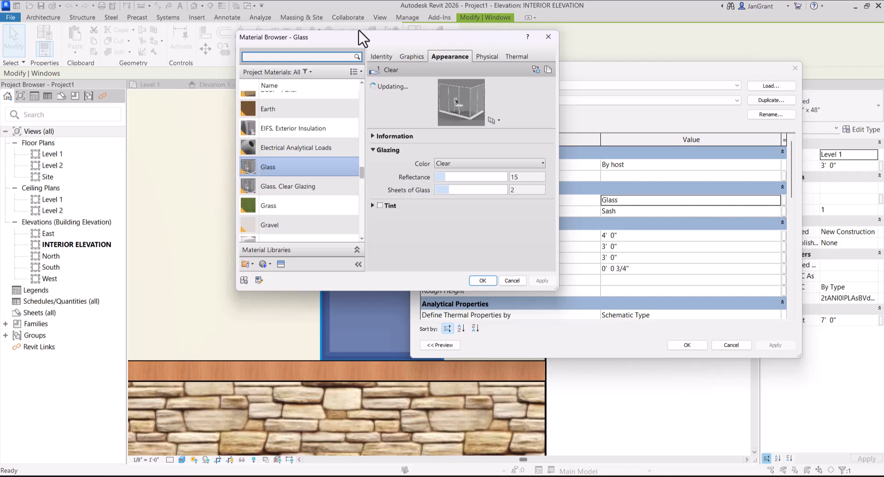
- Create a new material and name it MY GLASS
drag(365, 37, 431, 37)
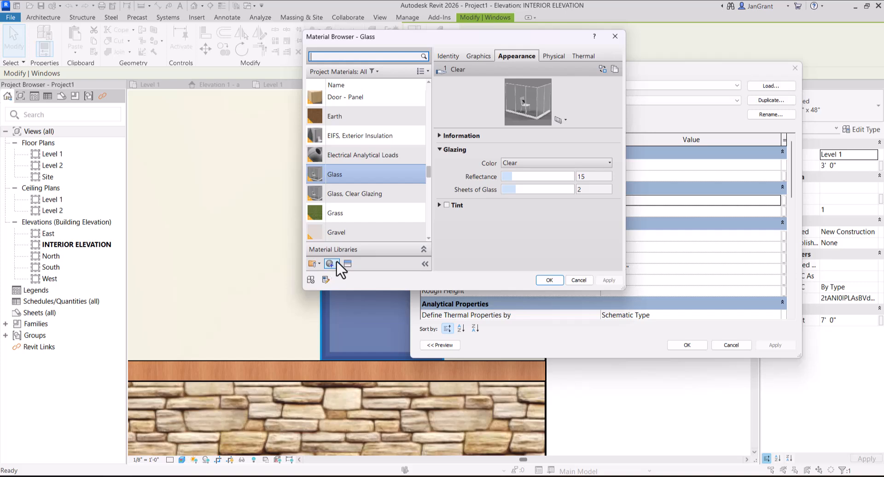
click(333, 264)
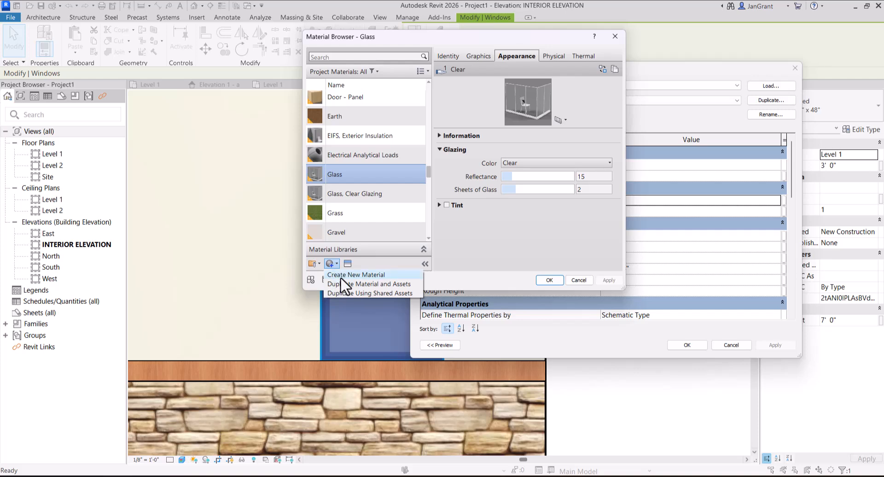
click(341, 273)
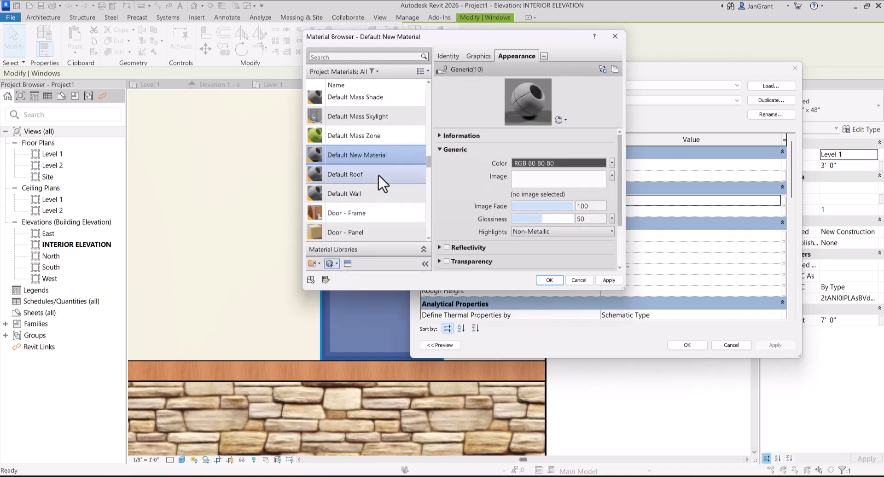
right_click(363, 155)
click(392, 199)
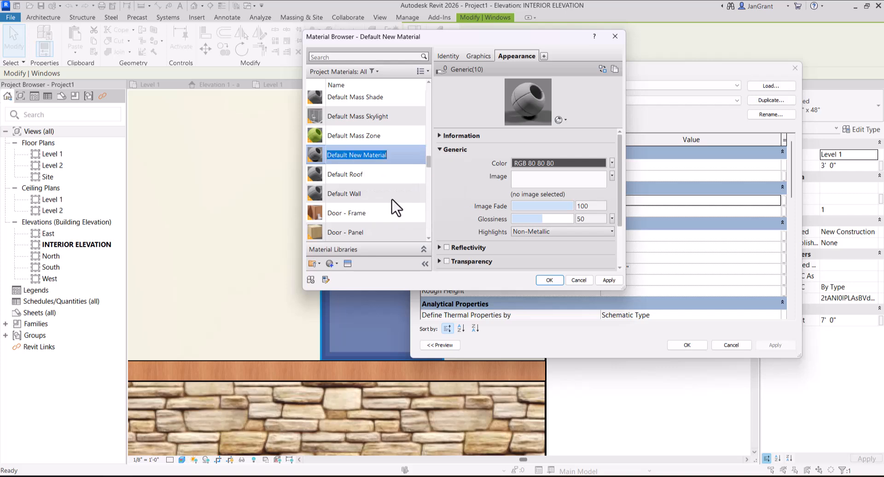
text(m)
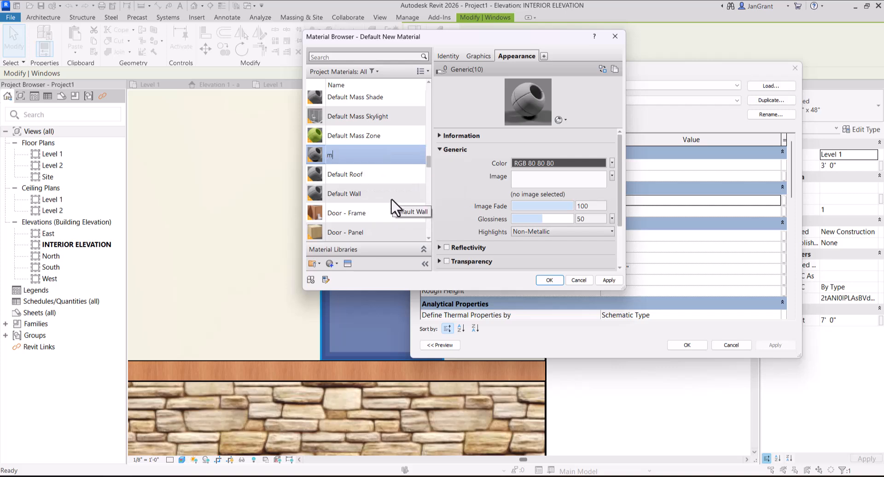
text(Y gLASS)
key(BackSpace)
key(BackSpace)
key(BackSpace)
key(BackSpace)
key(BackSpace)
key(BackSpace)
key(BackSpace)
key(BackSpace)
text(MY GLASS)
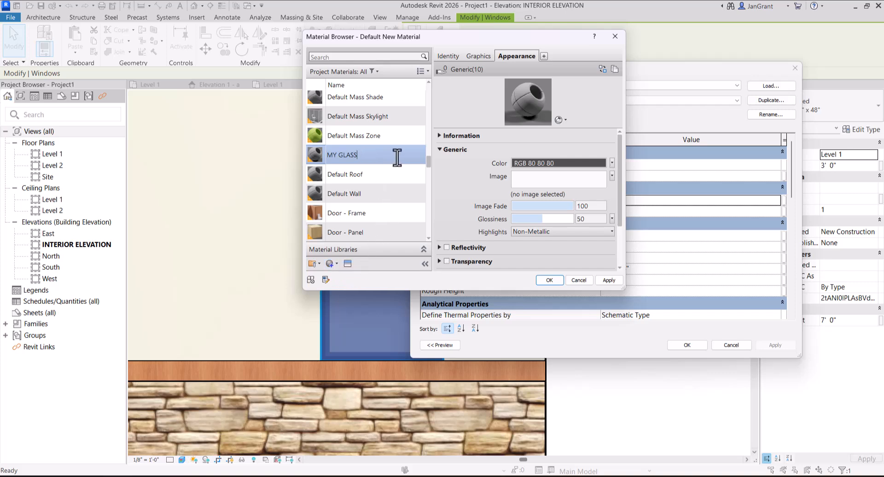
- Replace MY GLASS's appearance with Glass (Blue) from the Appearance Library's Glass category and apply it
click(346, 263)
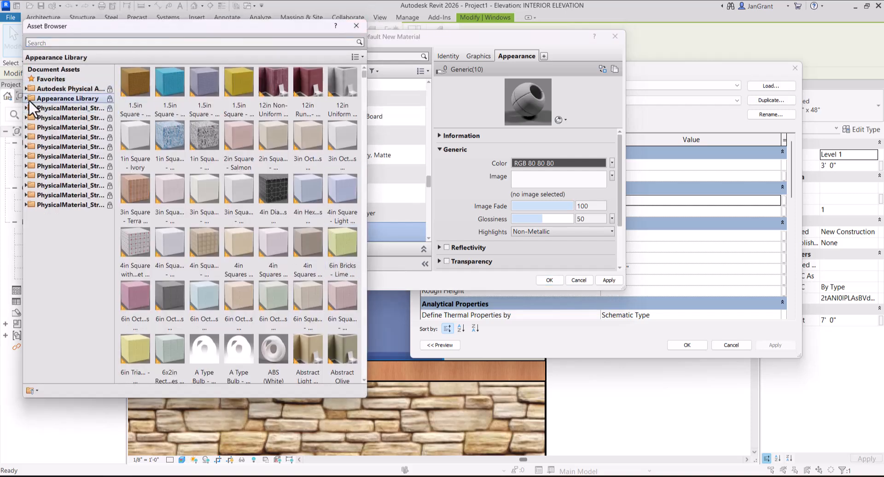
click(26, 98)
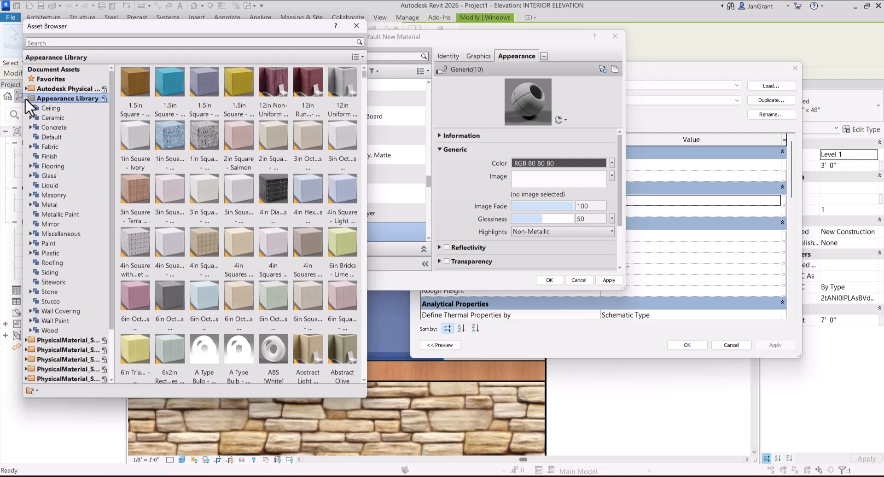
click(50, 176)
drag(189, 28, 276, 29)
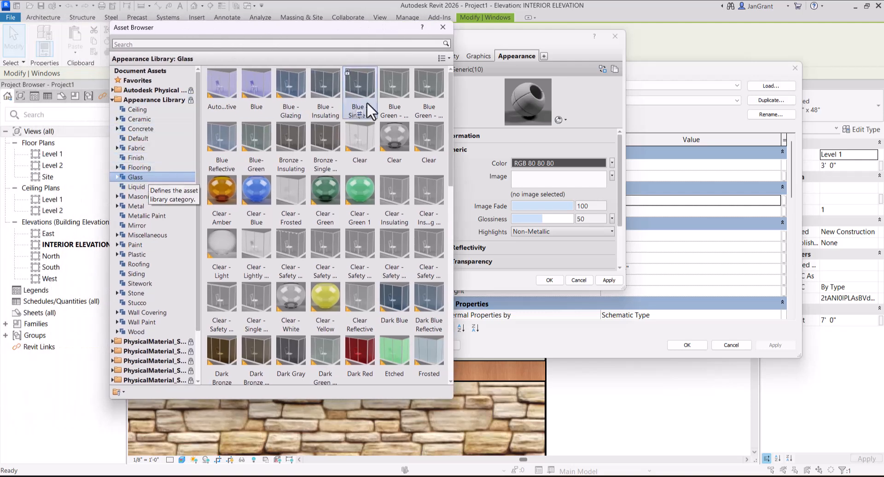
mouse_move(449, 84)
mouse_down()
mouse_move(440, 298)
mouse_move(454, 203)
mouse_move(454, 75)
mouse_up()
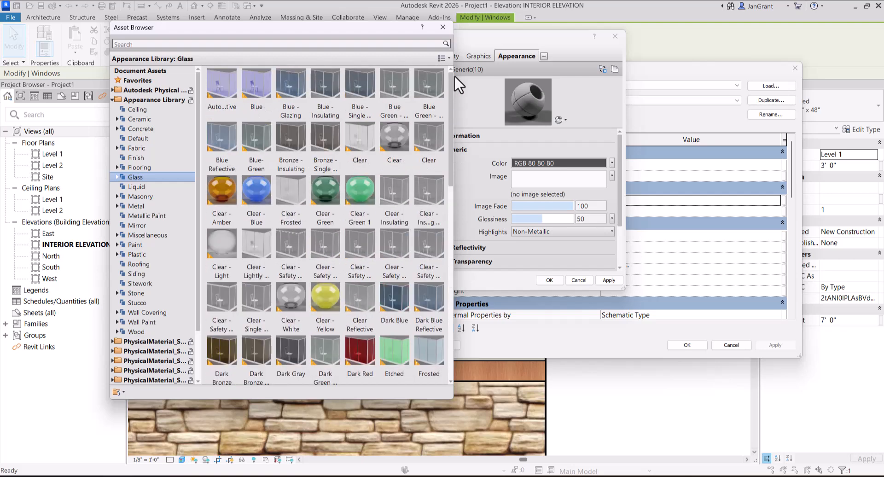
drag(454, 76, 429, 185)
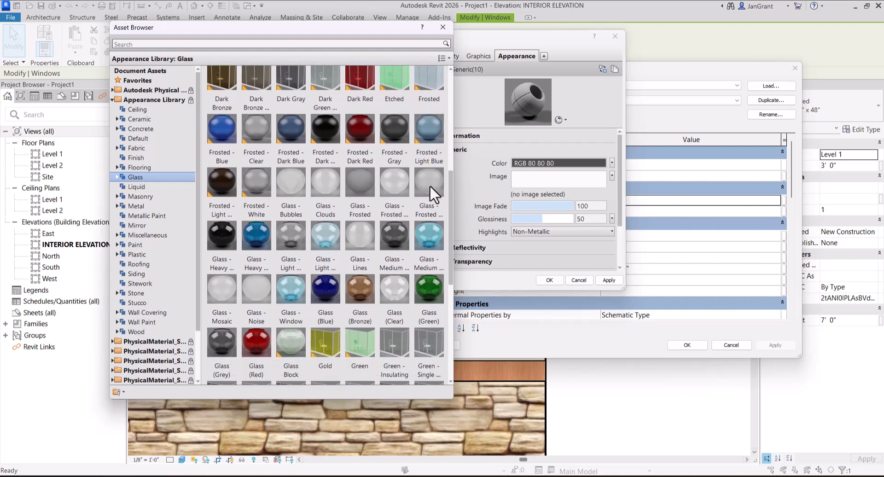
double_click(319, 288)
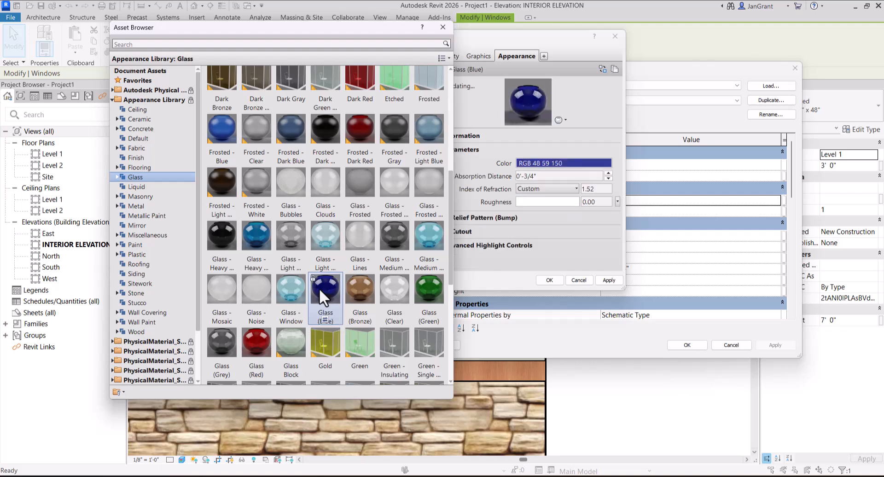
click(612, 279)
click(443, 27)
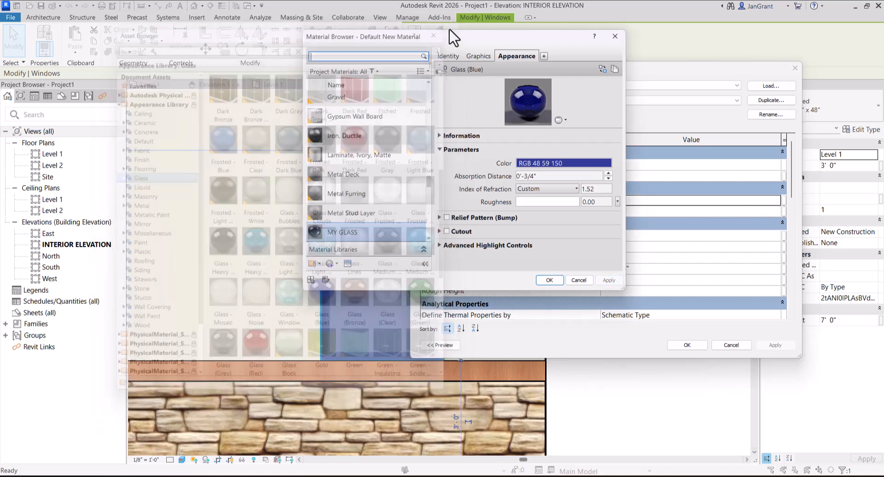
- Assign MY GLASS as the window's glass pane material, accept the type properties and deselect the window
click(549, 280)
click(694, 344)
click(618, 336)
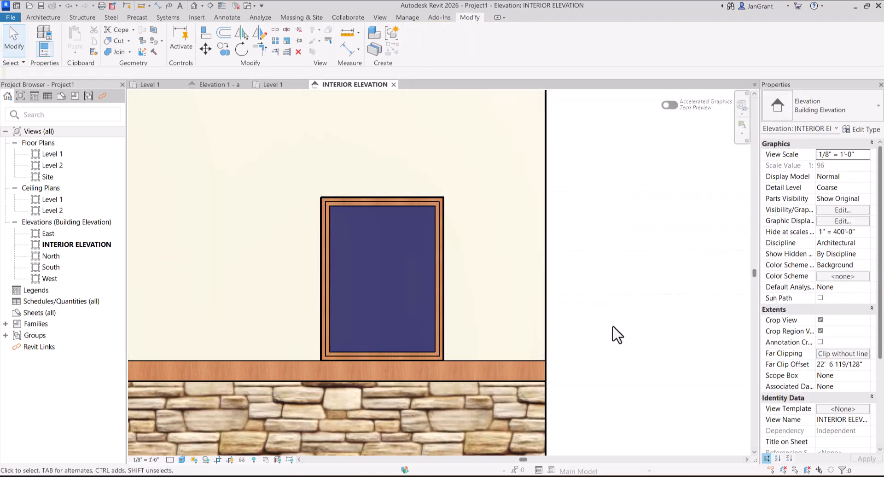
scroll(618, 338, down, 3)
scroll(389, 331, up, 2)
scroll(388, 331, down, 1)
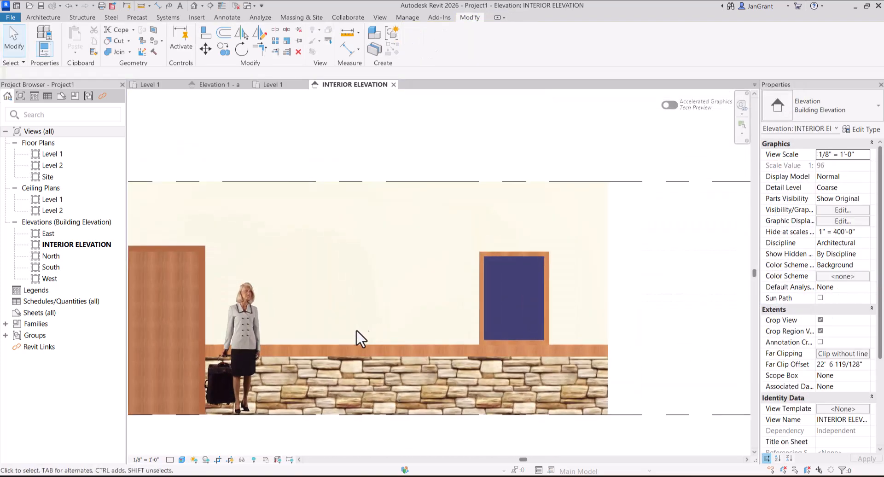
- Open the decal types, dismissing the save reminder, and create a decal type named New Decal
middle_drag(394, 329, 443, 303)
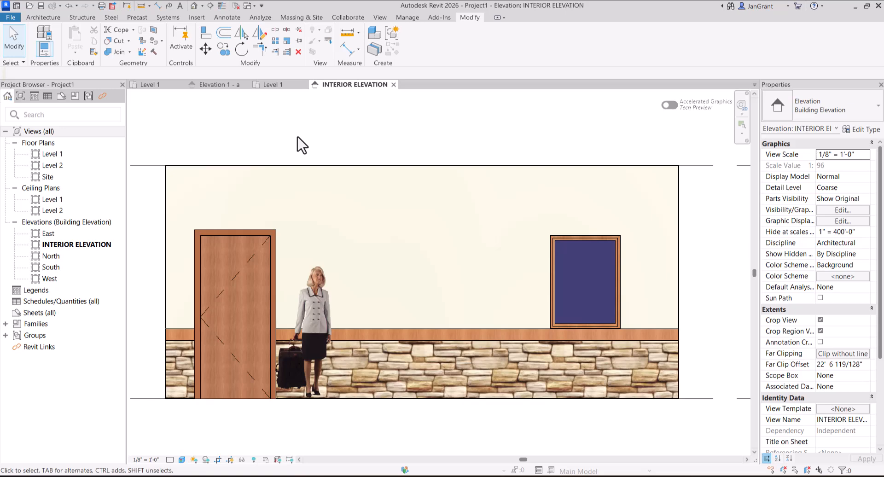
click(197, 18)
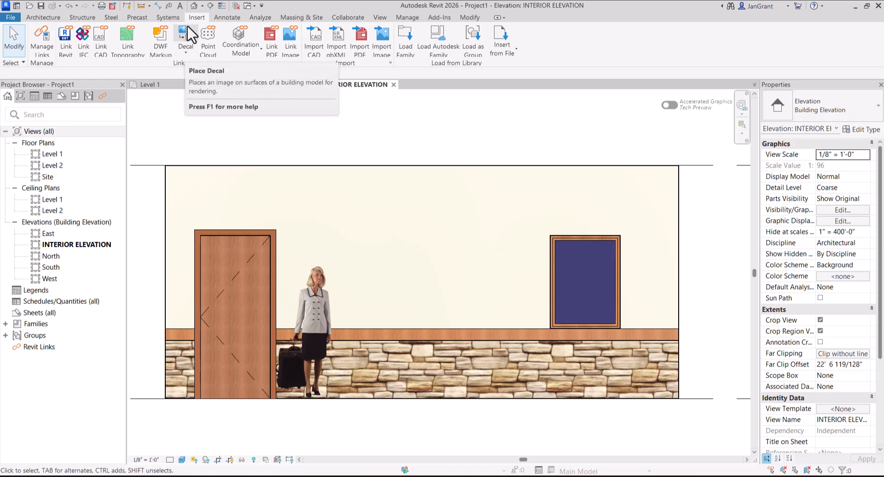
click(187, 55)
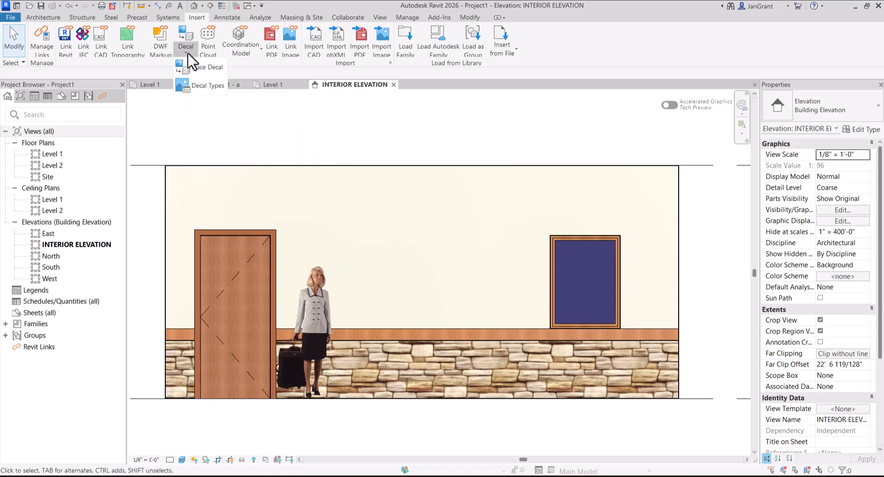
click(203, 86)
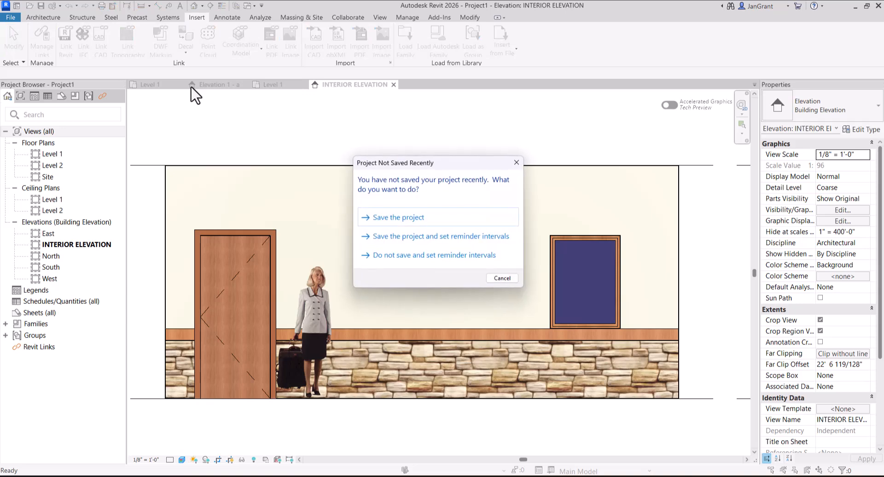
click(500, 279)
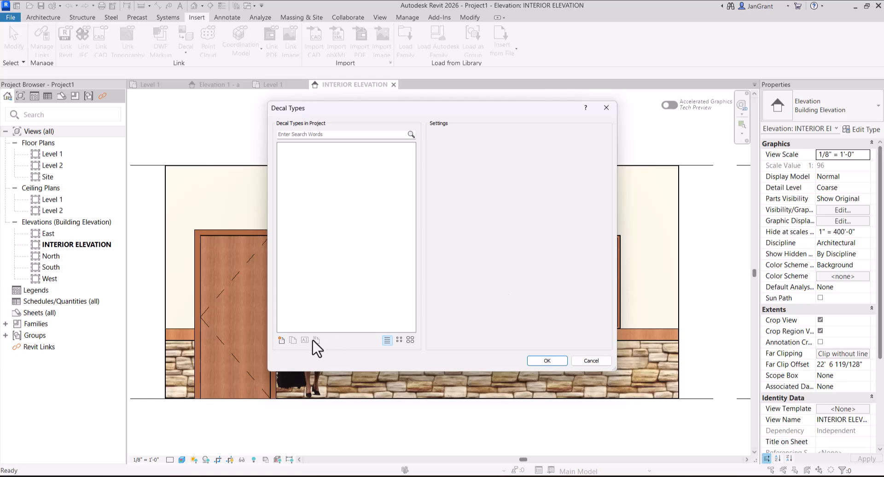
click(281, 341)
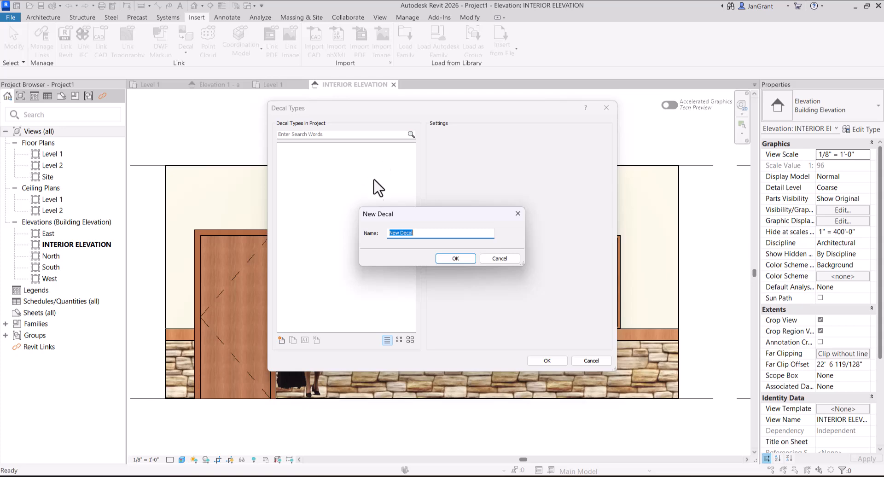
click(456, 260)
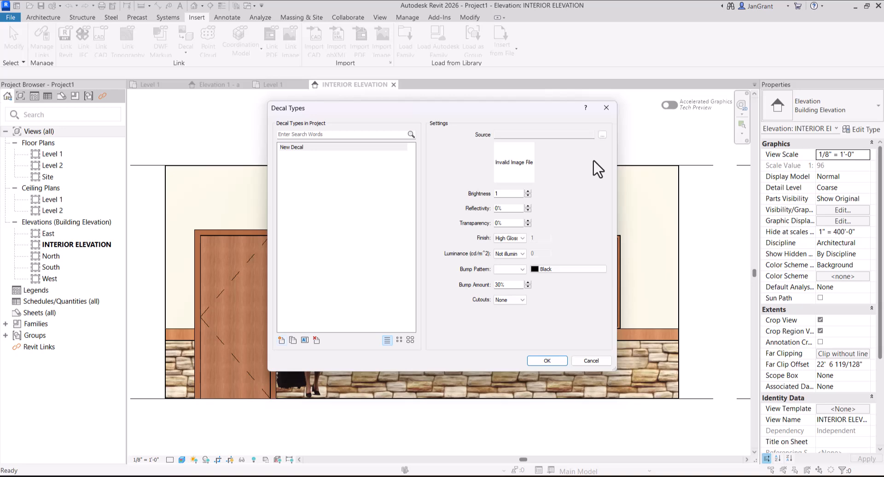
- Set my photo.jpg from the Pictures folder as New Decal's source image and accept the decal types
click(602, 135)
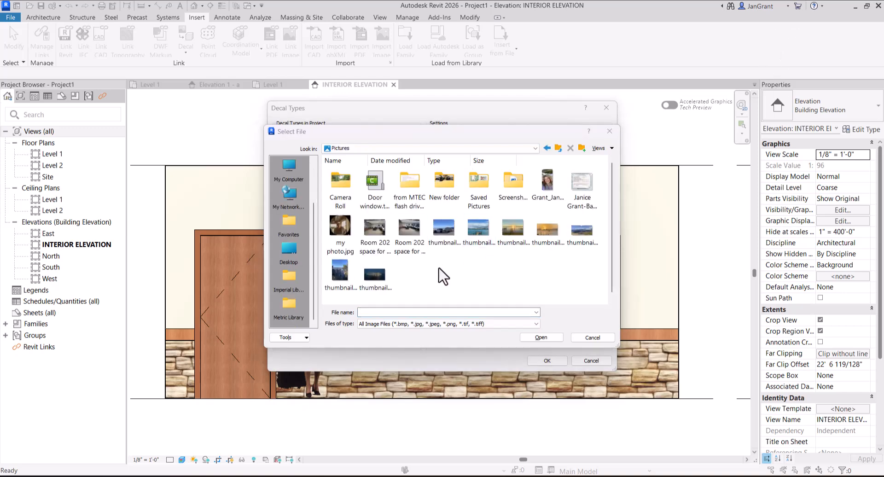
click(335, 229)
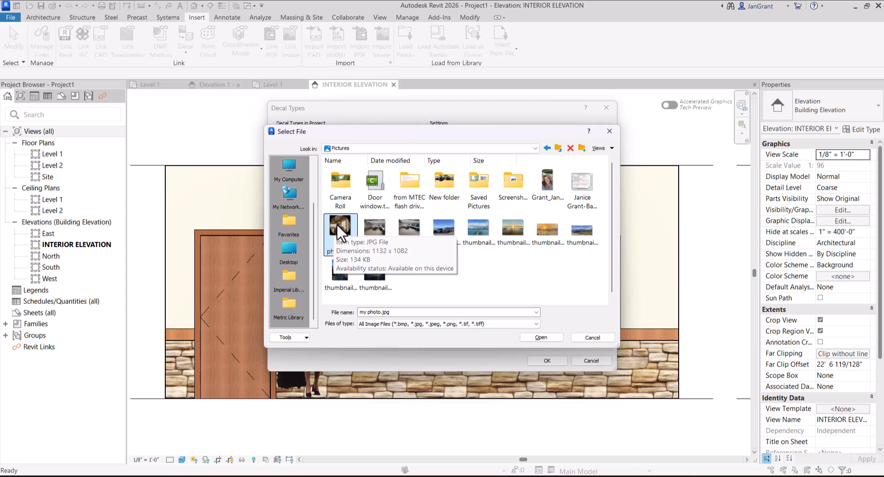
double_click(337, 230)
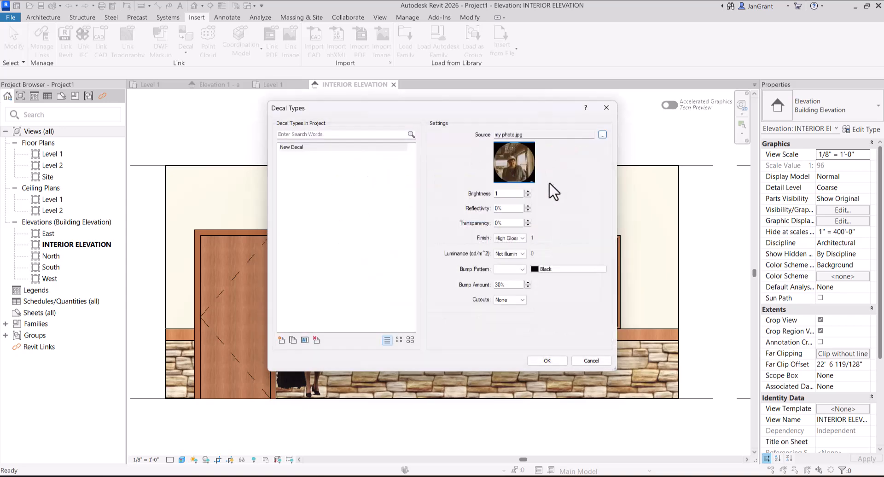
click(548, 361)
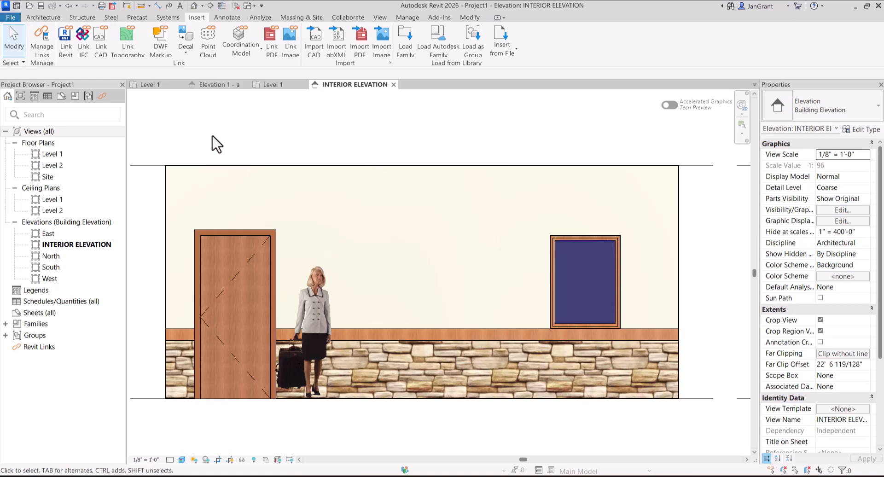
- Place the New Decal image on the upper wall between the figure and the window
click(186, 50)
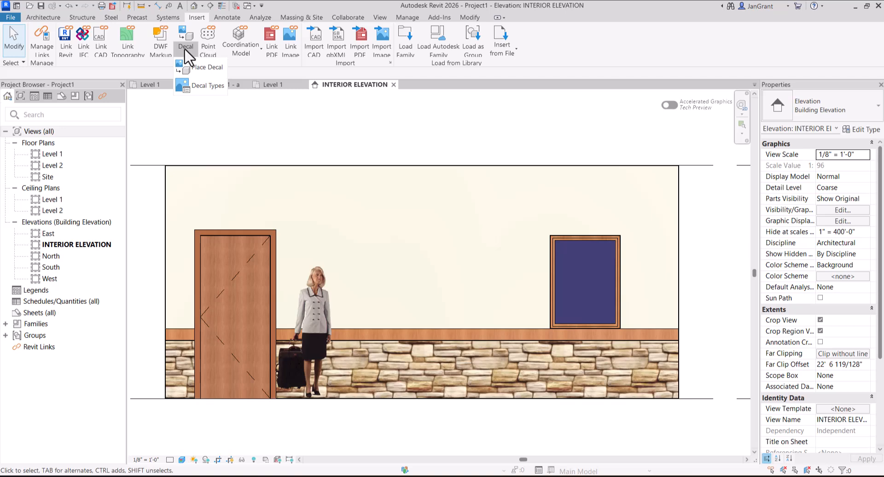
click(205, 69)
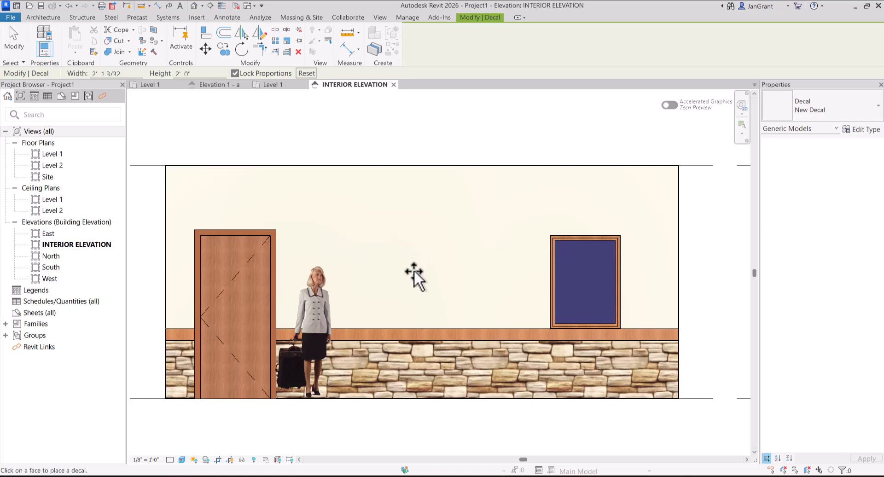
click(459, 262)
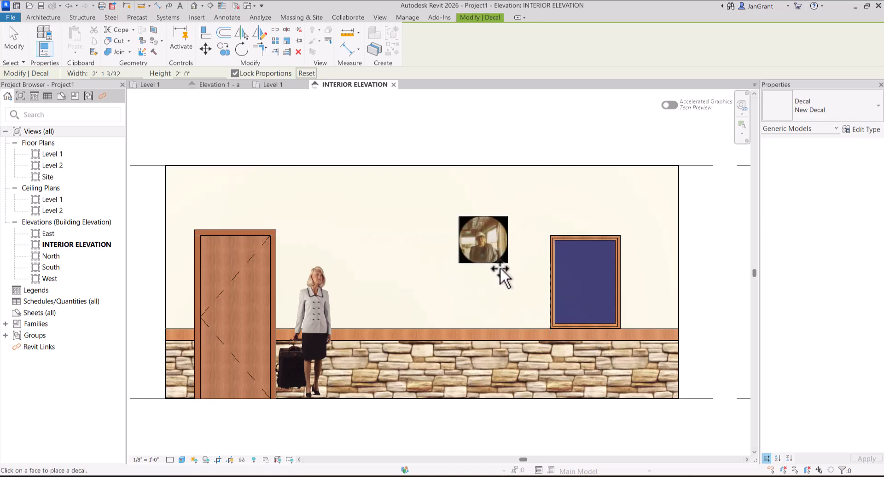
- Place a second copy of the decal on the upper wall near the figure and delete it
click(343, 234)
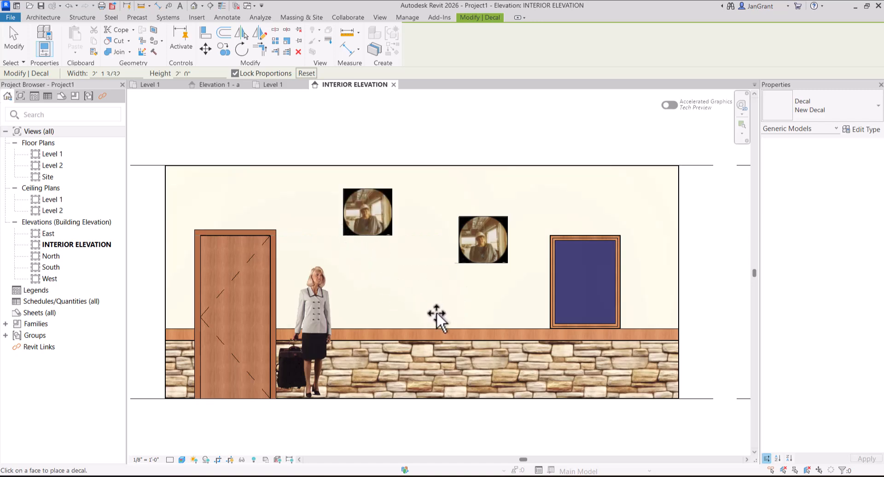
click(13, 41)
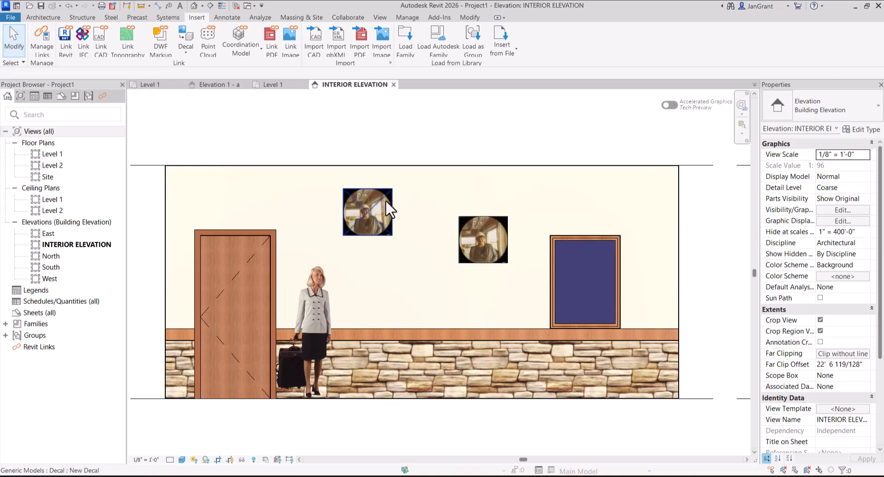
click(380, 198)
drag(380, 197, 474, 230)
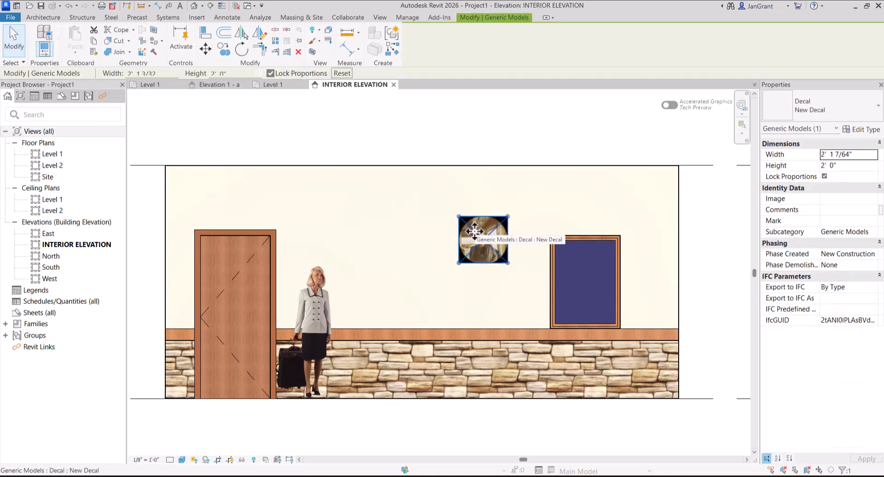
- Proportionally enlarge the decal to about 2' 7" wide and move it beside the window, level with the window's head
drag(458, 263, 394, 312)
drag(508, 217, 455, 249)
drag(433, 284, 476, 293)
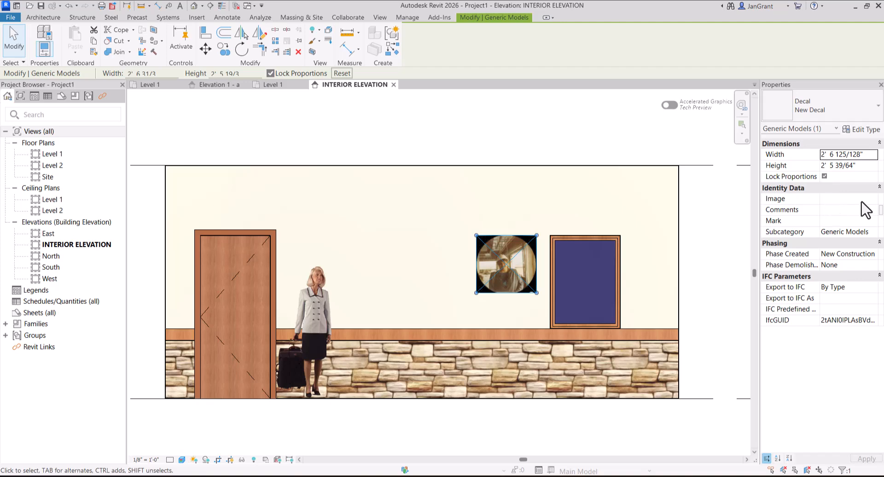
click(422, 154)
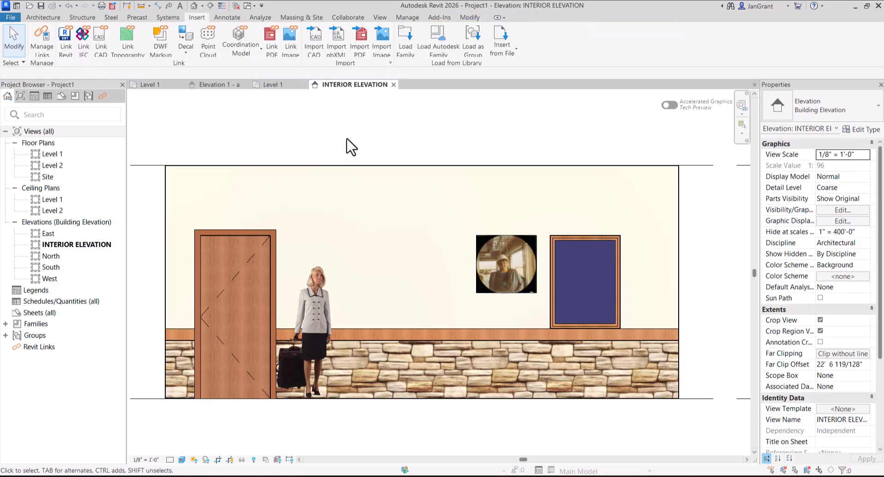
- Examine the decal in the reference view Elevation 1 - a, dismissing the save reminder, and return to INTERIOR ELEVATION
click(213, 86)
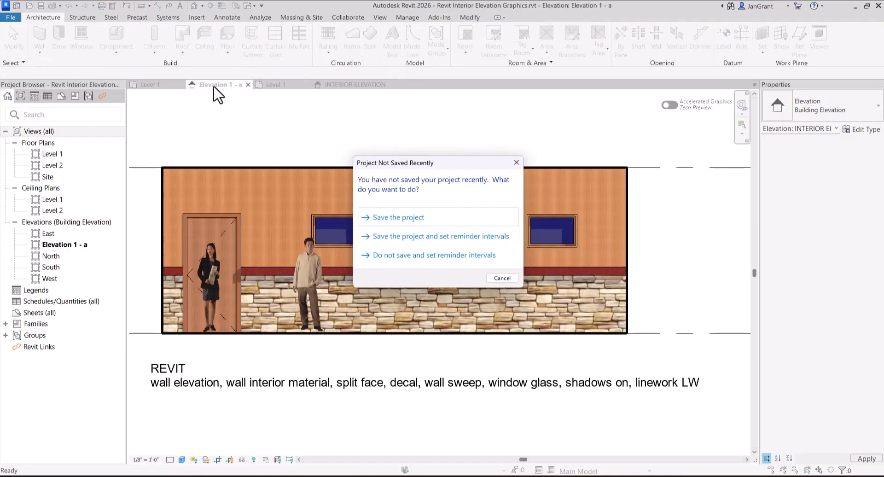
click(516, 163)
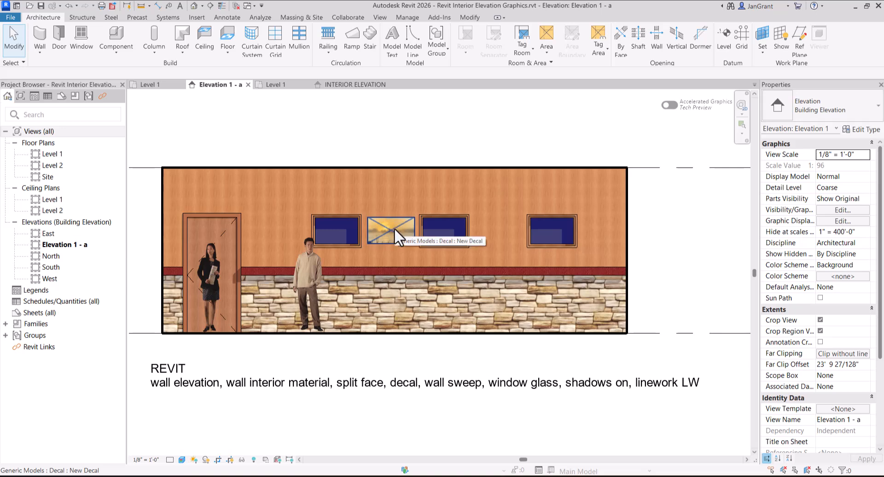
click(361, 85)
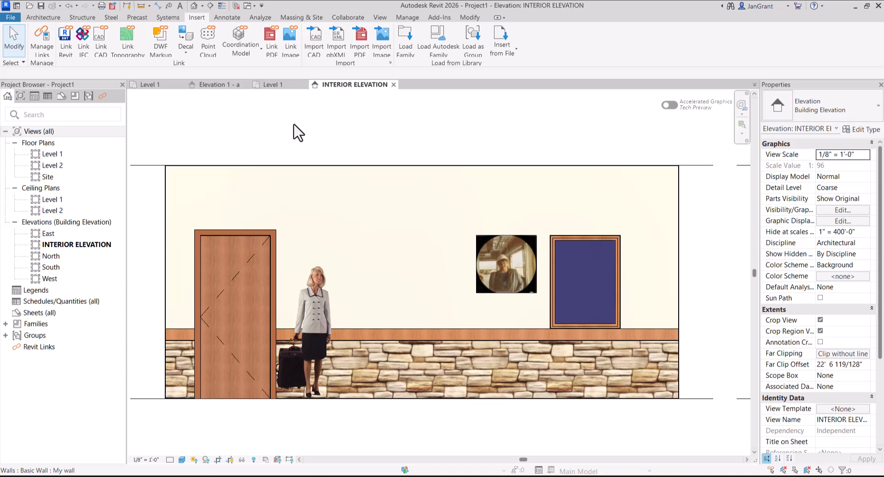
- Apply the <Wide Lines> linework style to the wall's top, bottom and both side edges, including the bottom segment under the door
click(472, 18)
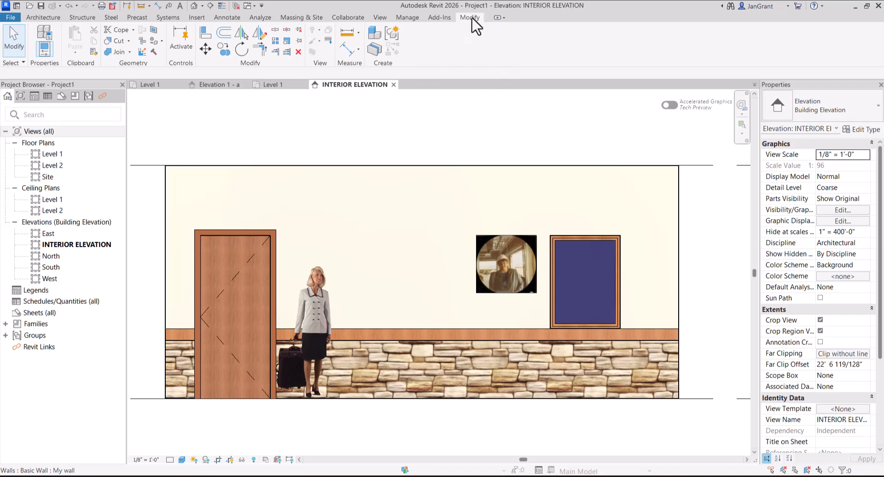
click(328, 41)
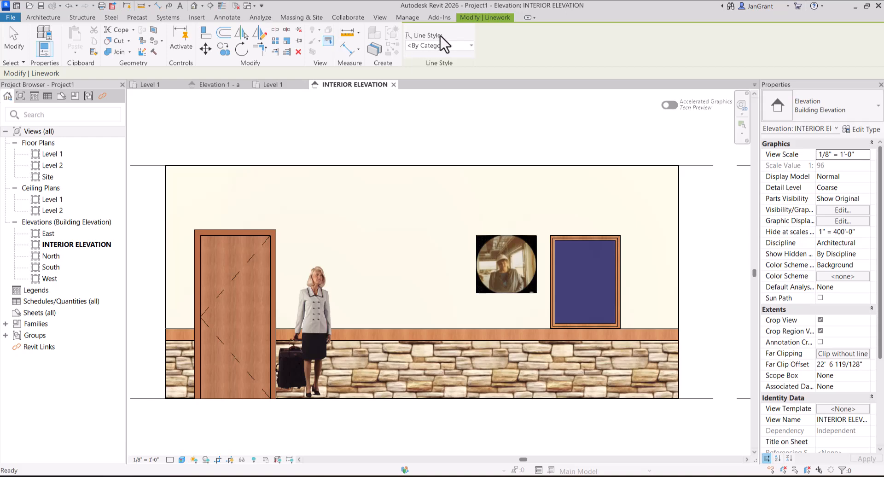
click(463, 45)
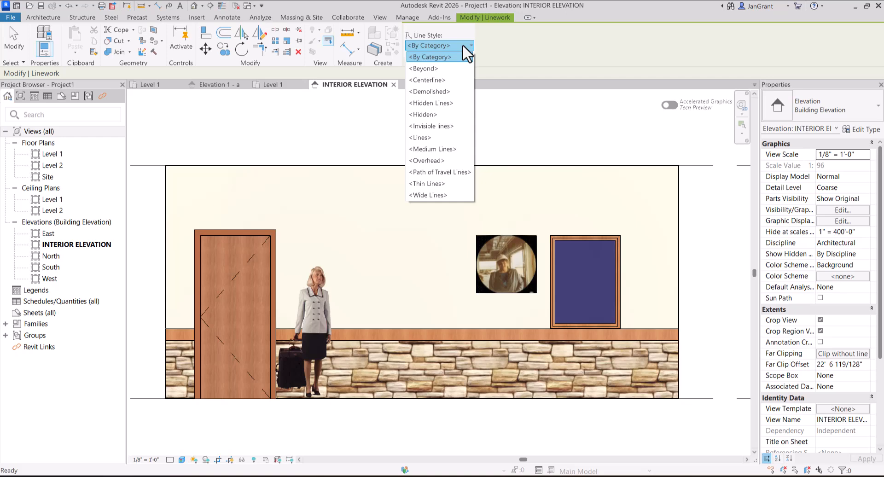
click(430, 195)
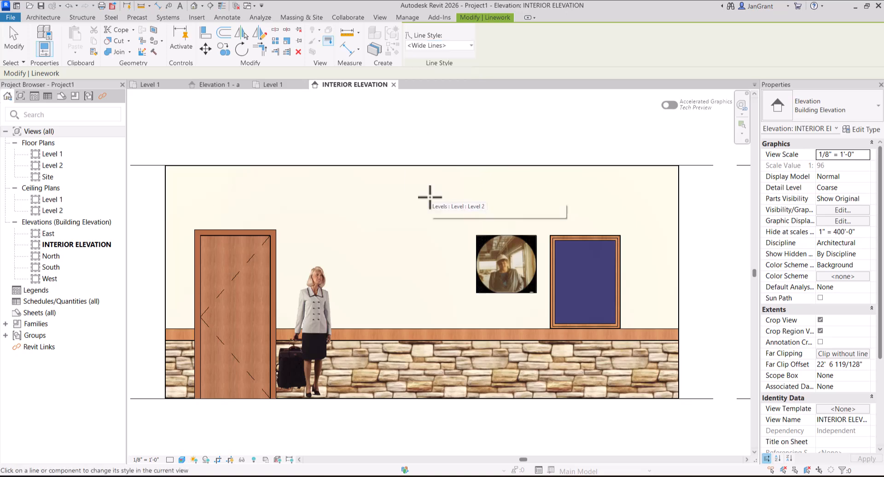
click(432, 165)
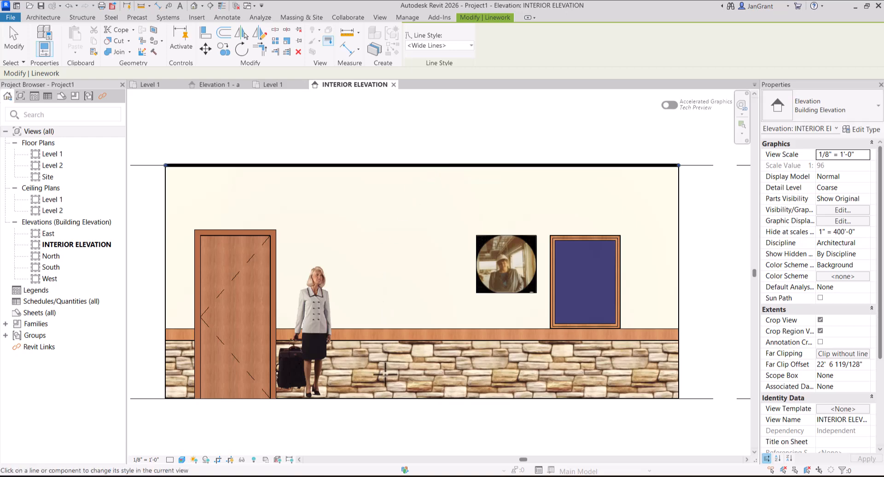
click(377, 398)
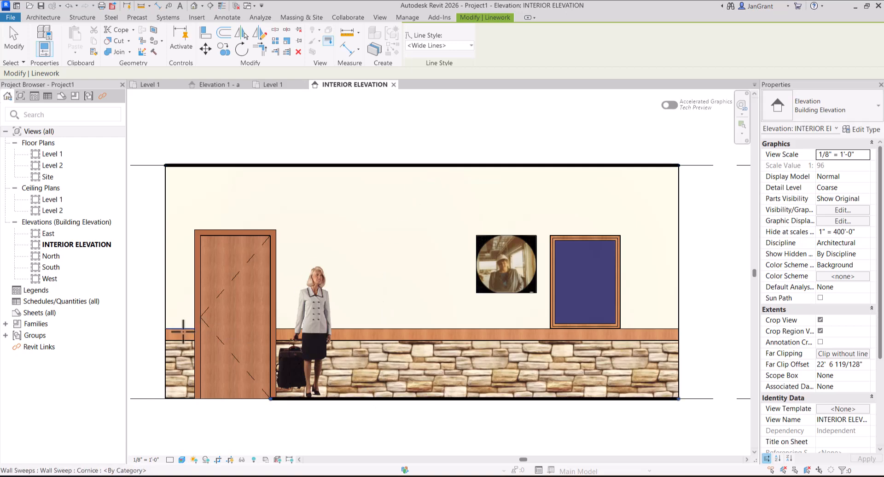
click(167, 289)
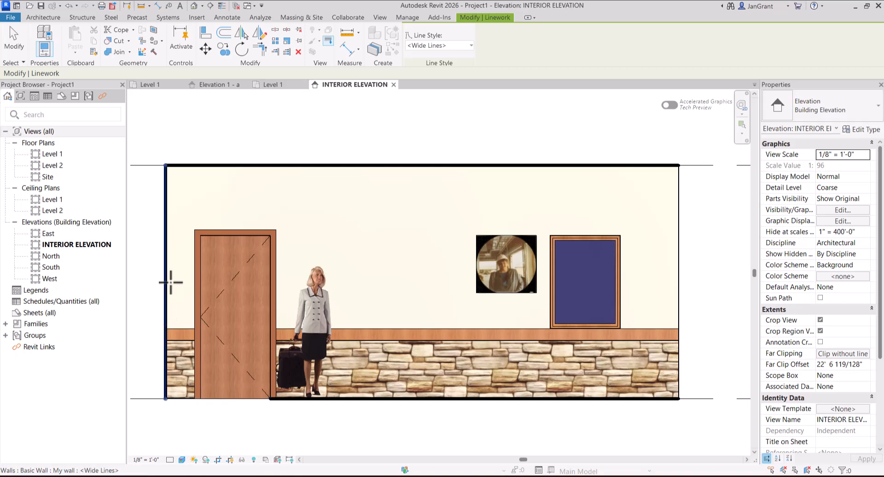
click(678, 303)
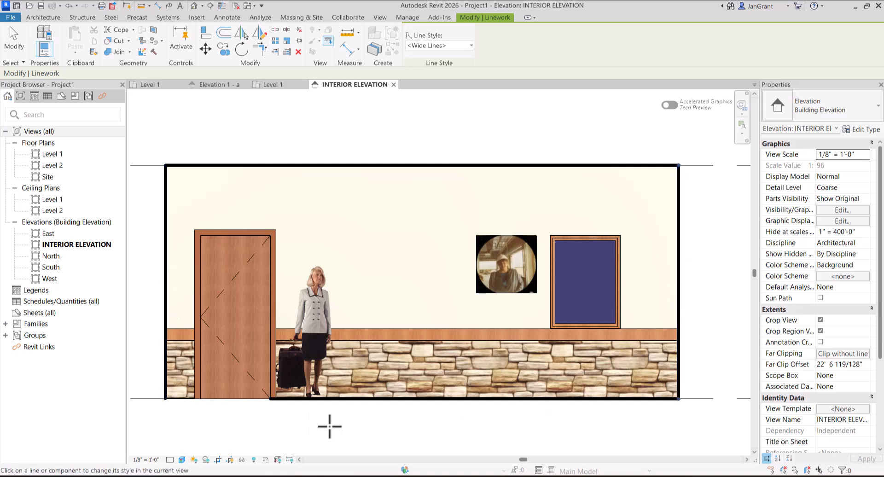
click(245, 405)
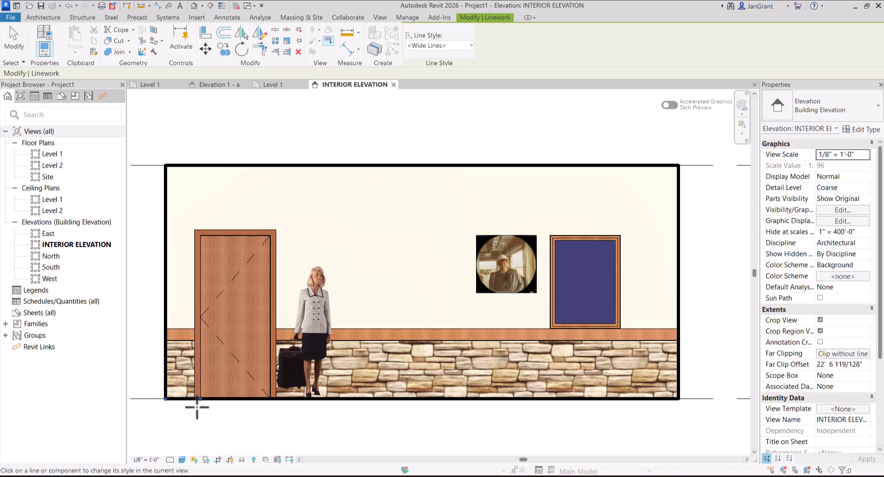
scroll(194, 406, up, 1)
scroll(193, 407, up, 3)
scroll(184, 408, down, 5)
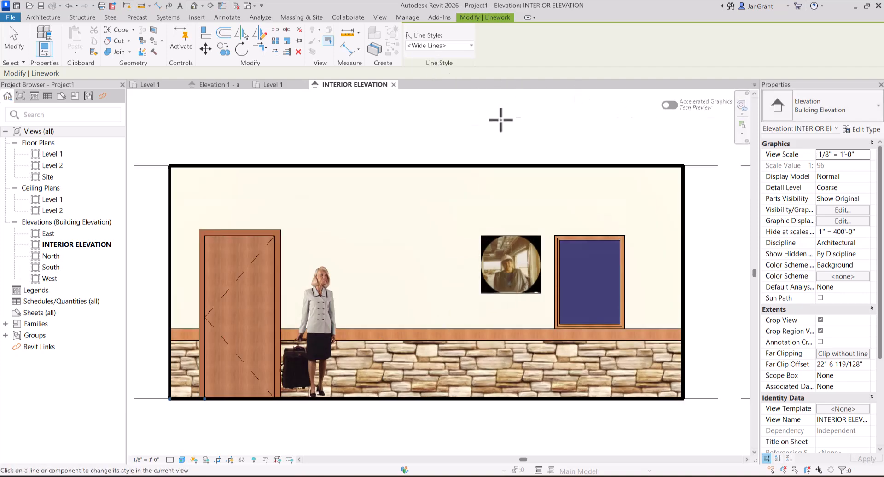
click(11, 45)
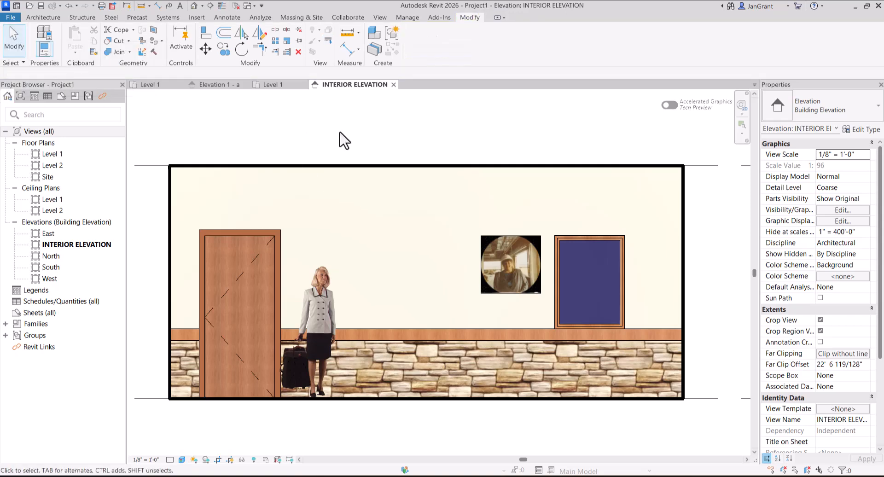
- Turn on shadows in the INTERIOR ELEVATION view
scroll(352, 239, down, 1)
scroll(229, 402, up, 1)
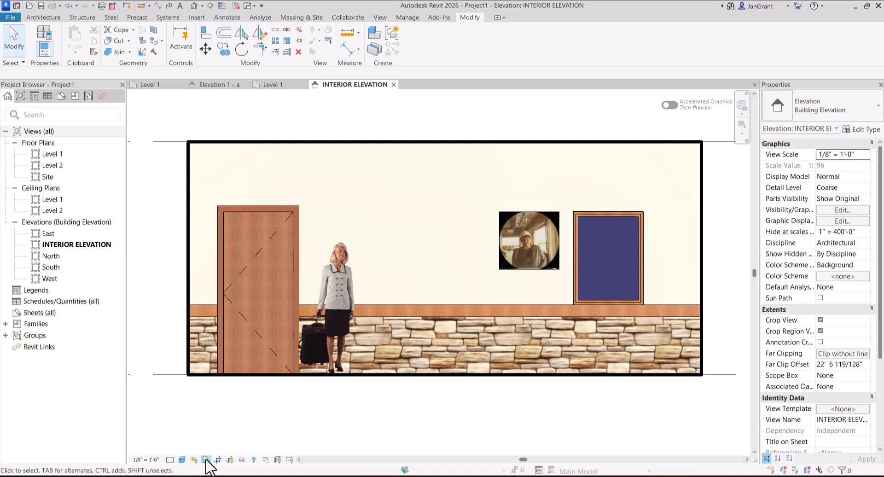
click(205, 459)
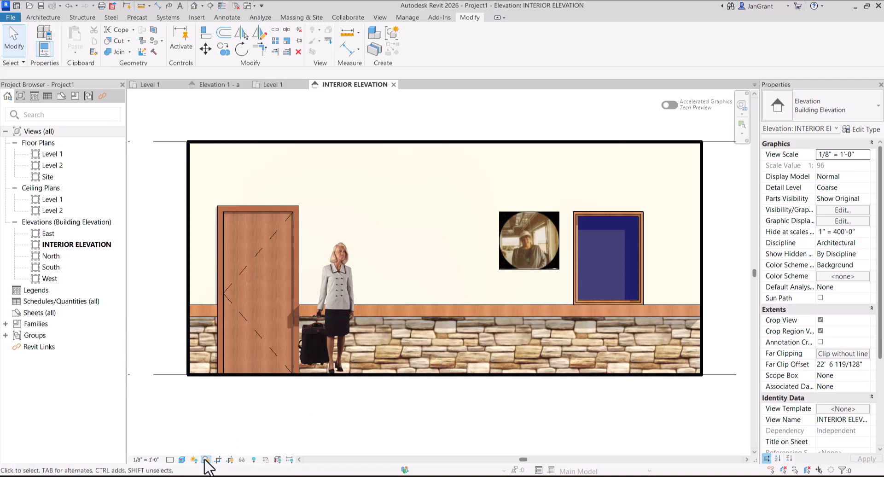
click(205, 459)
click(205, 459)
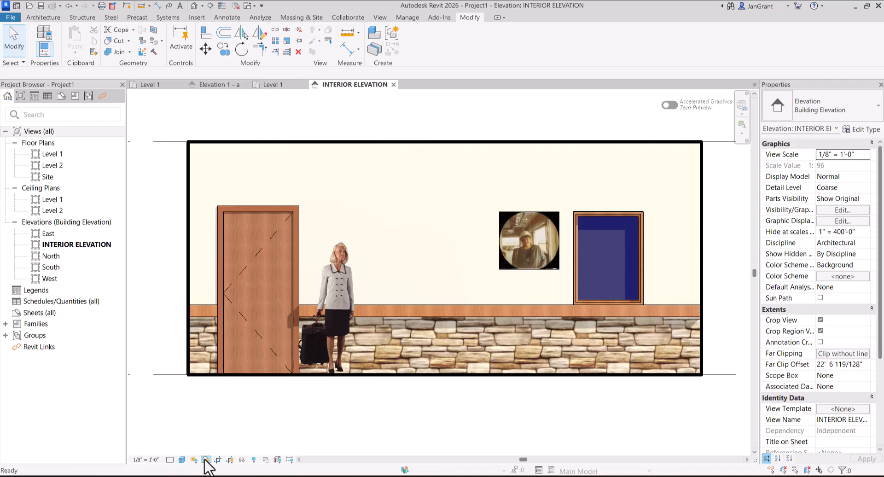
click(206, 459)
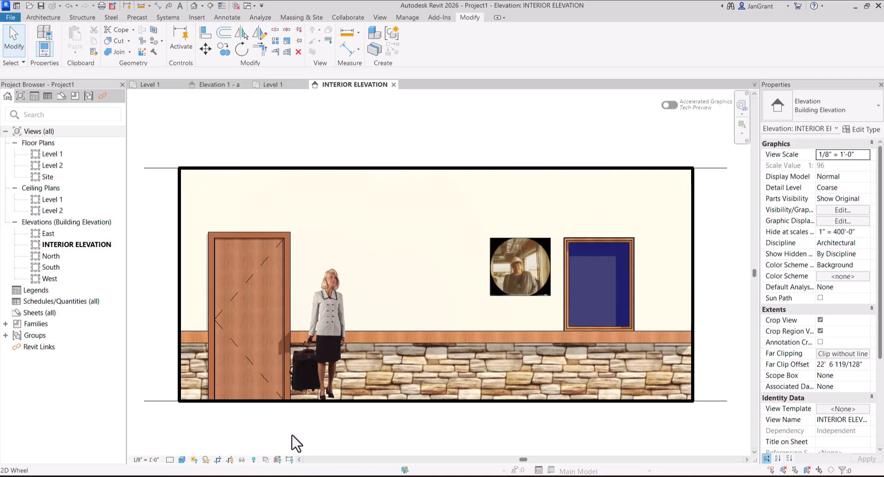
- Enable Sketchy Lines in the elevation's Graphic Display Options with Jitter 5 and Extension 5, and apply the settings
click(182, 459)
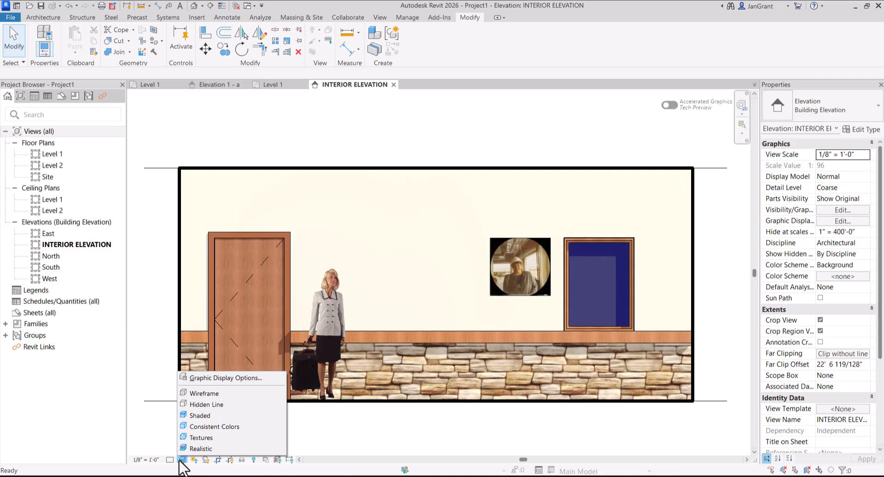
click(234, 378)
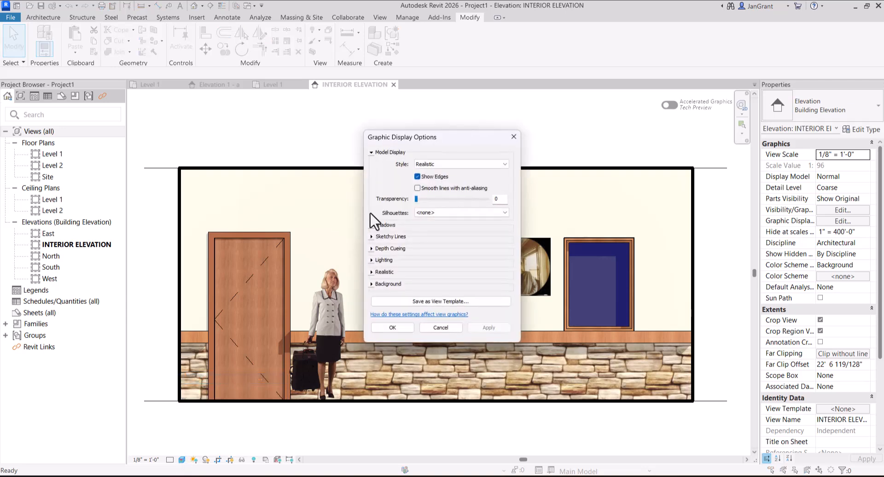
click(370, 236)
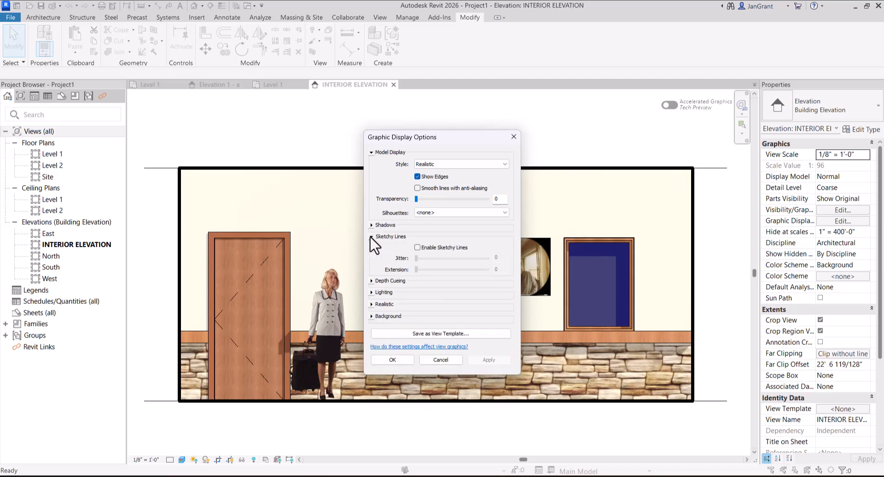
mouse_move(449, 137)
mouse_down()
mouse_move(642, 113)
mouse_move(626, 98)
mouse_up()
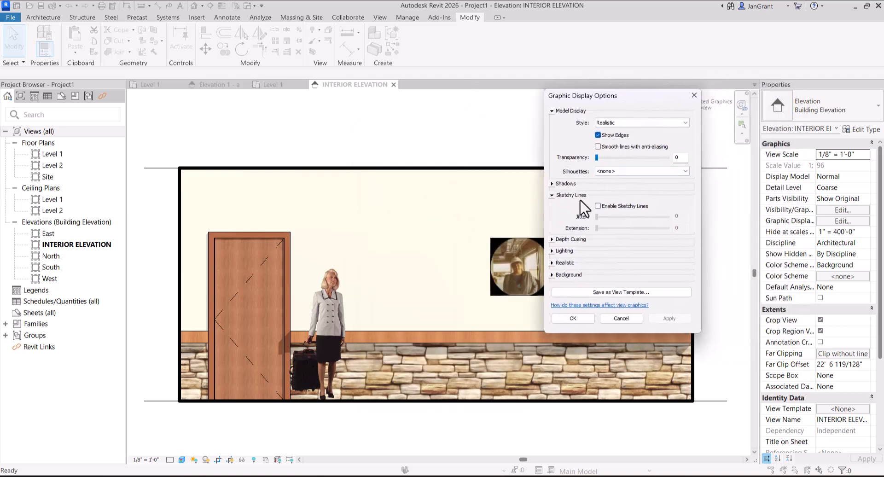
click(597, 206)
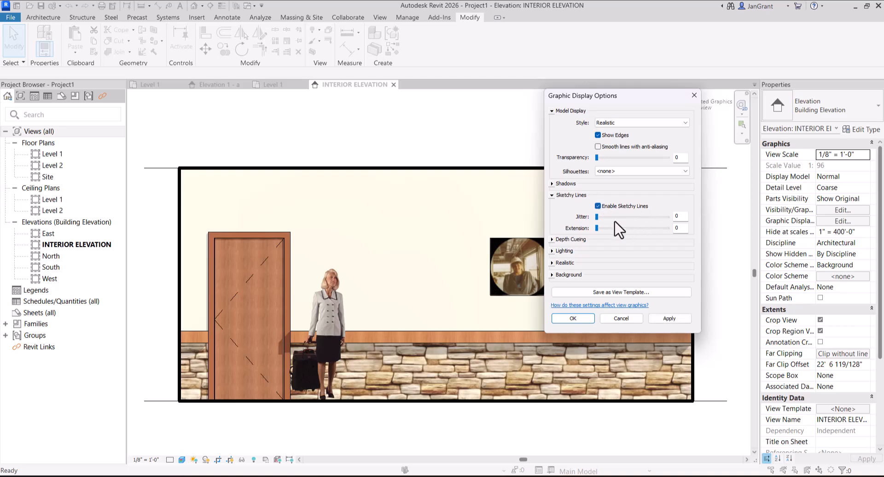
drag(596, 216, 632, 217)
drag(597, 228, 631, 228)
click(670, 317)
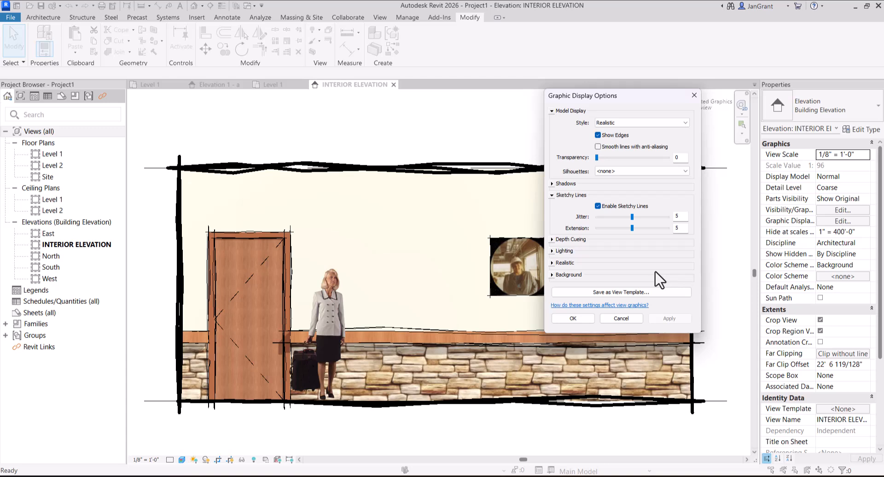
- Reduce the sketchy lines to Jitter 1 and Extension 1 and accept the Graphic Display Options
drag(631, 216, 604, 220)
click(676, 317)
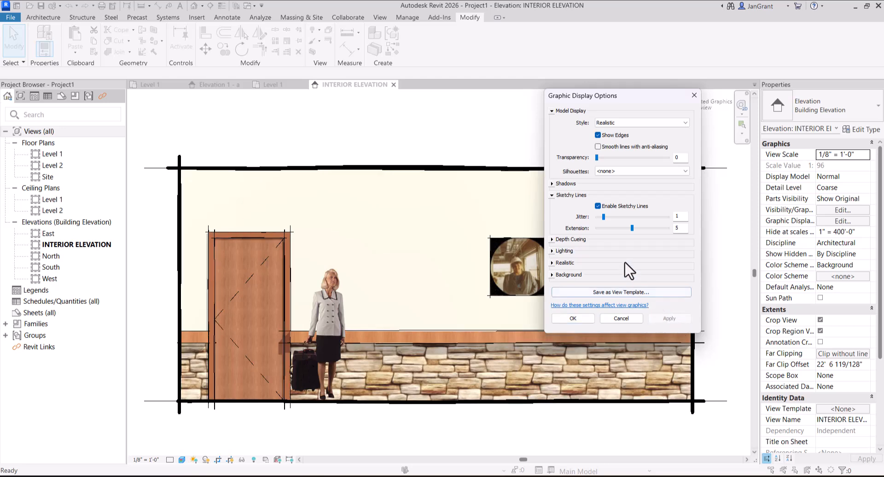
drag(632, 228, 603, 233)
click(672, 317)
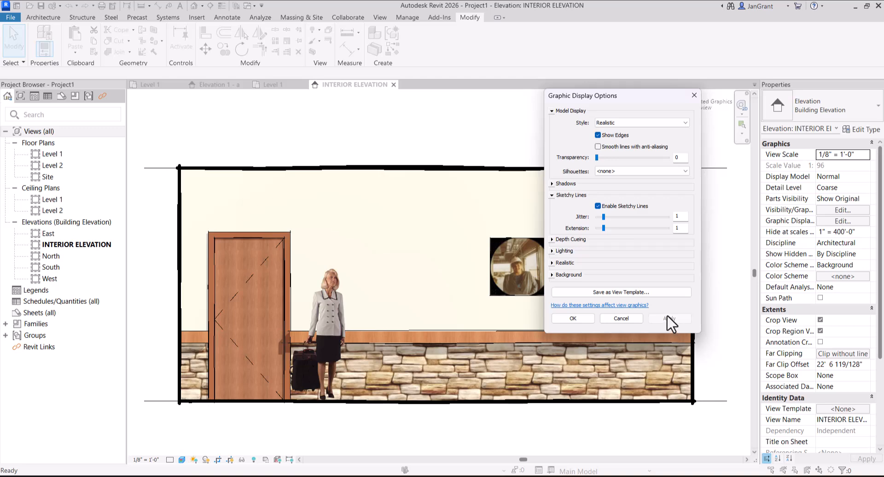
drag(638, 96, 775, 106)
click(724, 324)
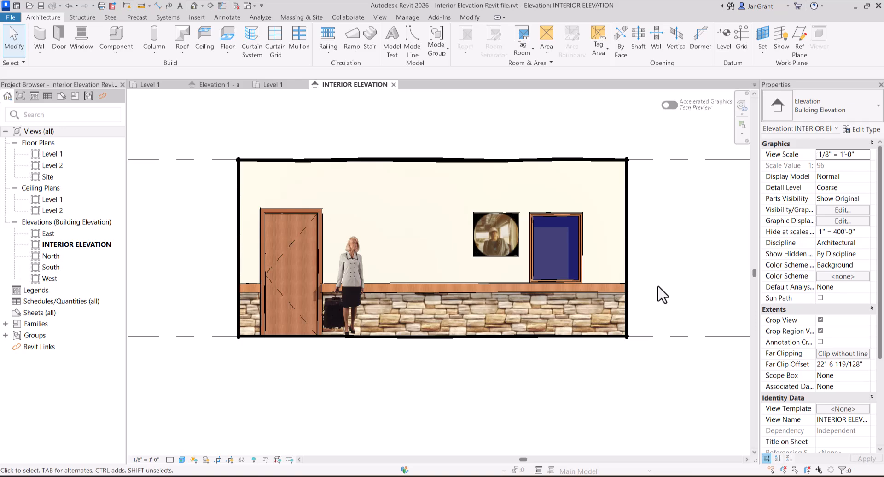
- Set the INTERIOR ELEVATION view scale to 1/4" = 1'-0"
scroll(631, 266, down, 1)
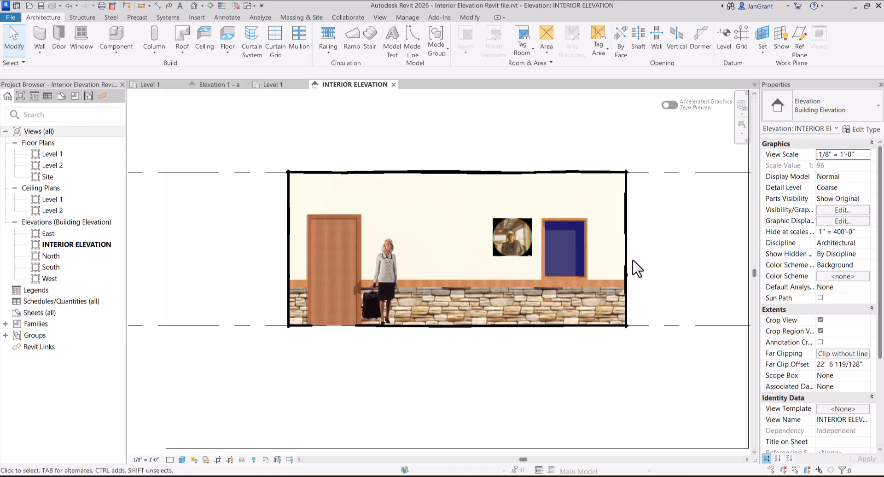
middle_drag(651, 282, 596, 265)
scroll(352, 246, up, 1)
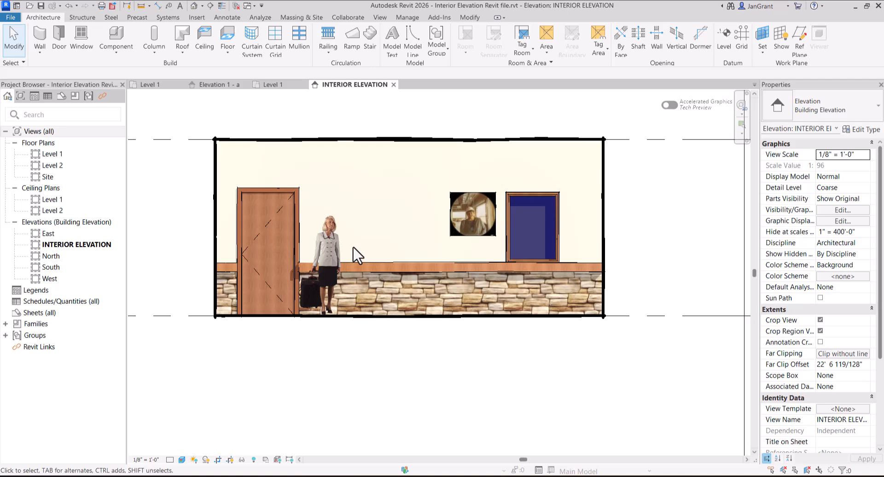
scroll(463, 400, down, 2)
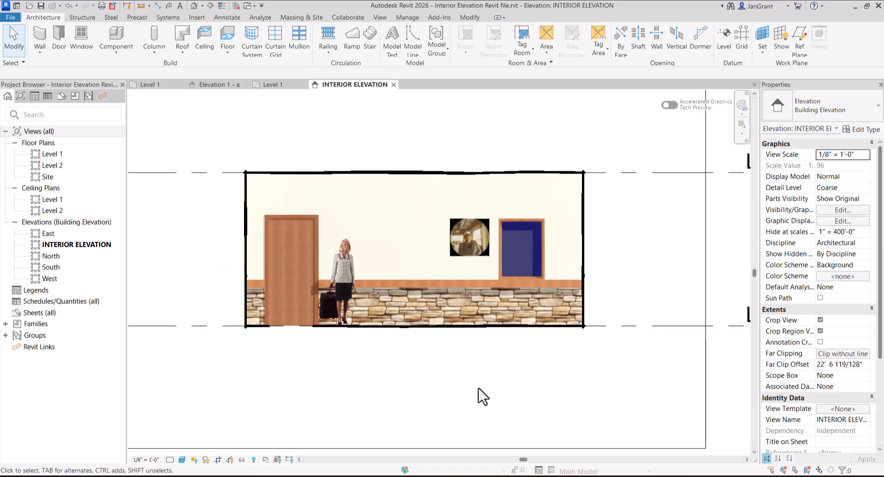
scroll(579, 385, down, 1)
middle_drag(583, 385, 408, 369)
click(435, 322)
middle_drag(465, 264, 545, 264)
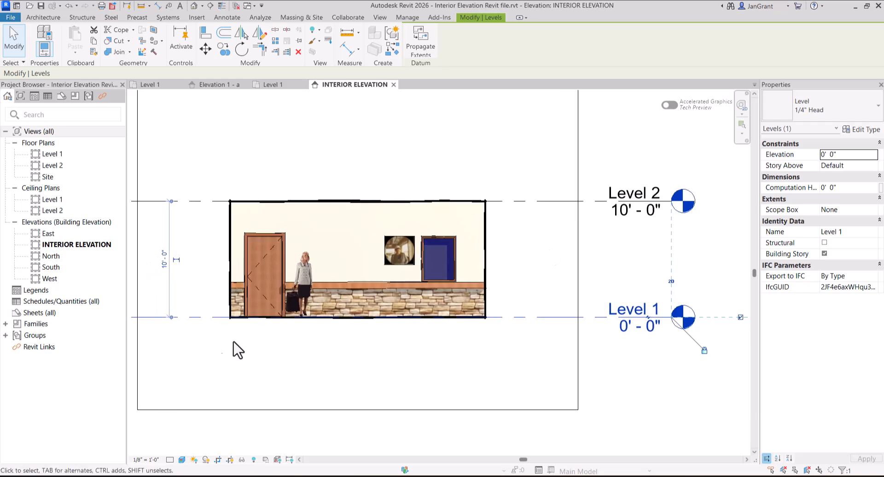
click(146, 460)
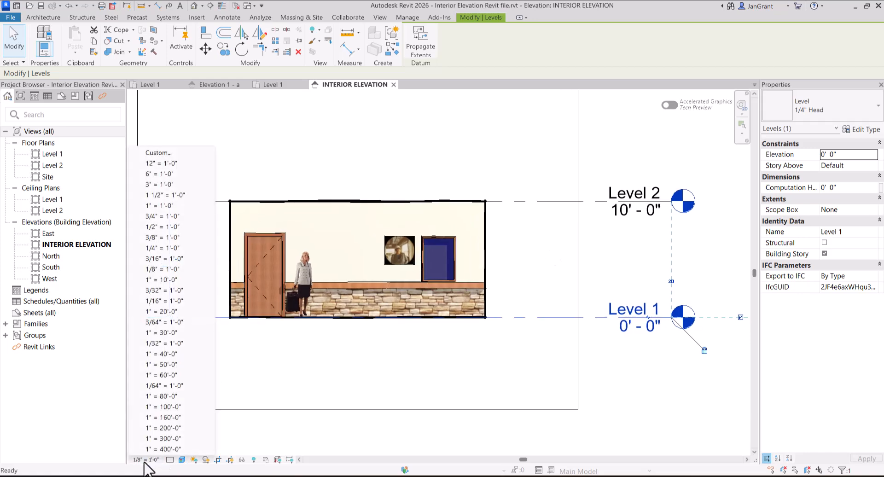
click(177, 251)
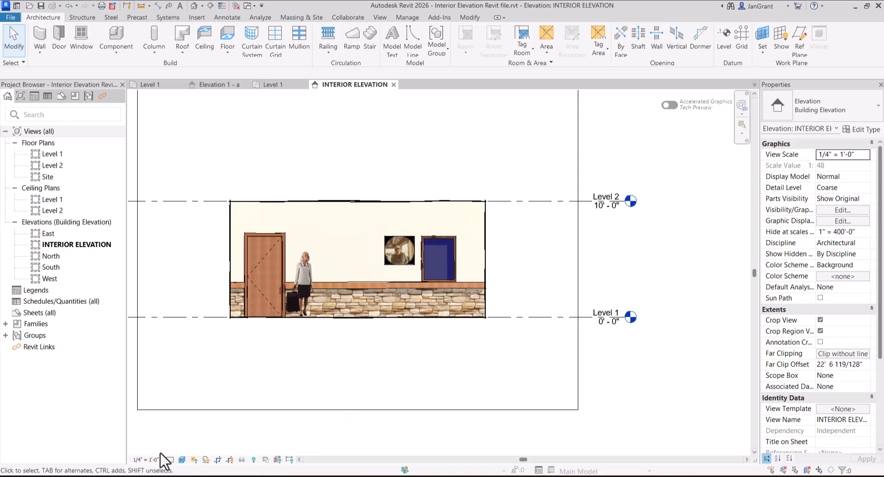
click(146, 460)
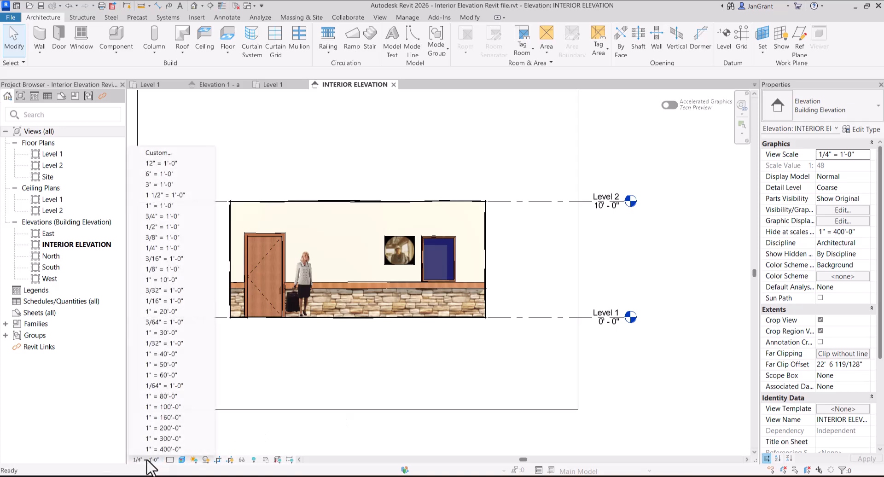
click(537, 256)
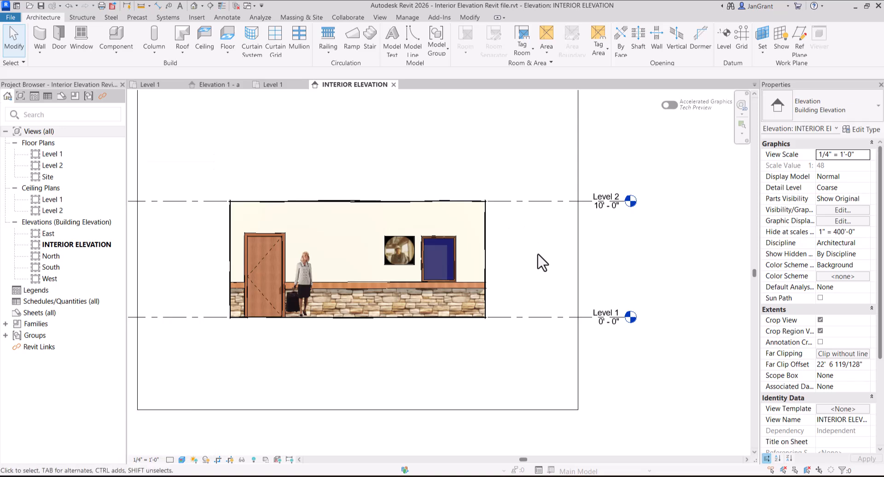
- Rename Level 1 to FIRST FLOOR and Level 2 to CEILING, renaming the corresponding plan views as well
click(607, 316)
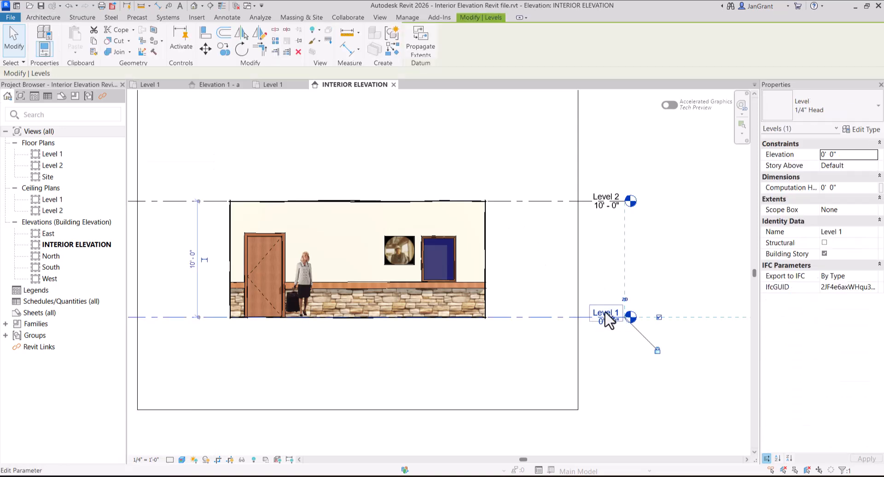
click(605, 314)
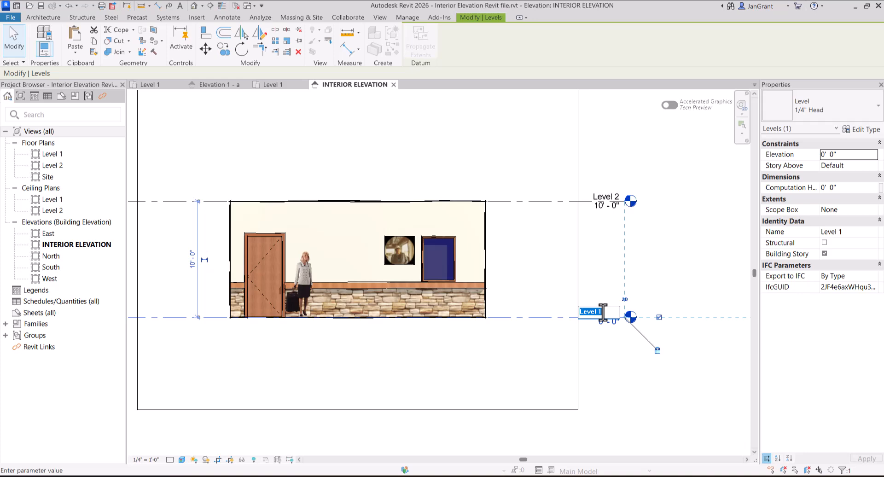
text(FIRST FLOOR)
click(634, 174)
click(475, 243)
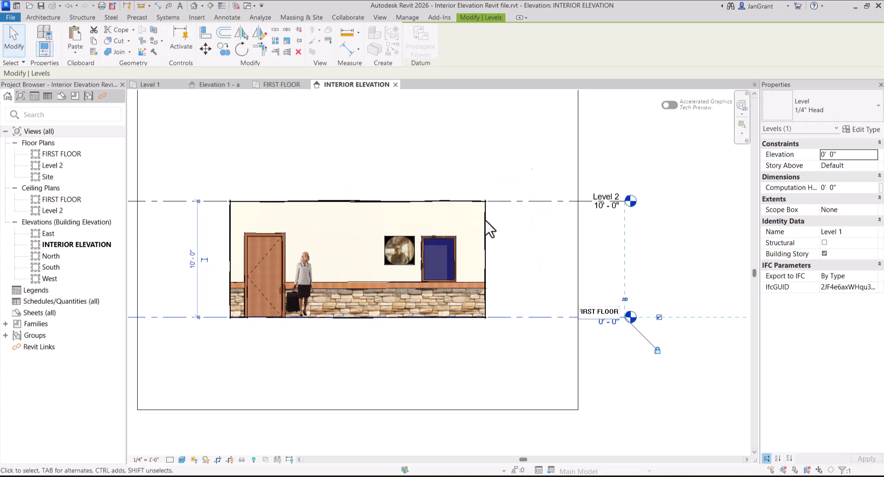
click(605, 202)
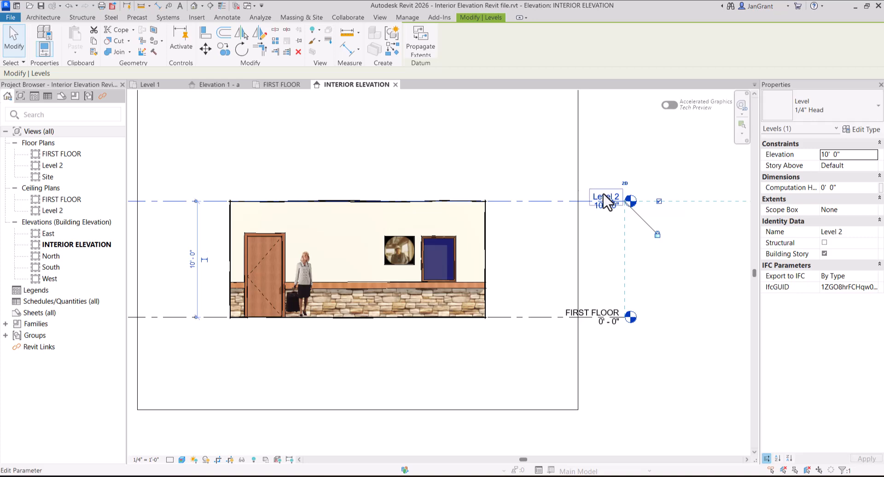
click(600, 197)
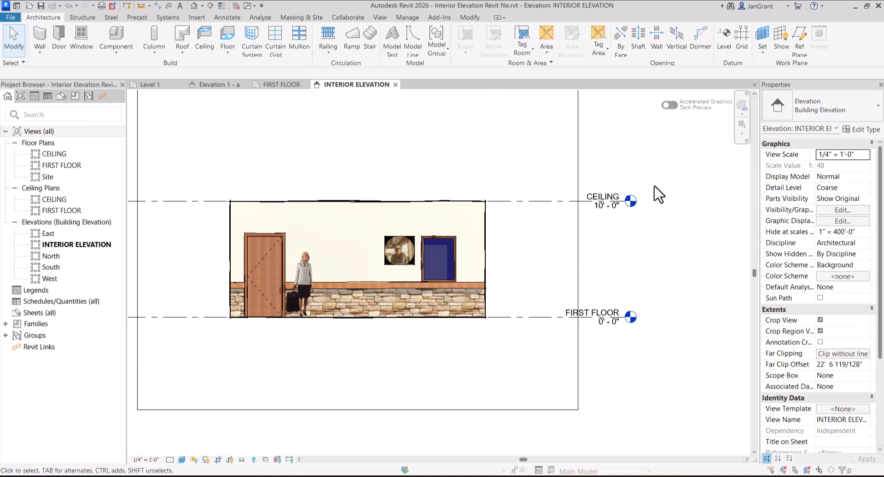
- Shorten the CEILING and FIRST FLOOR level lines together so their heads sit closer to the wall's window-side end
click(529, 202)
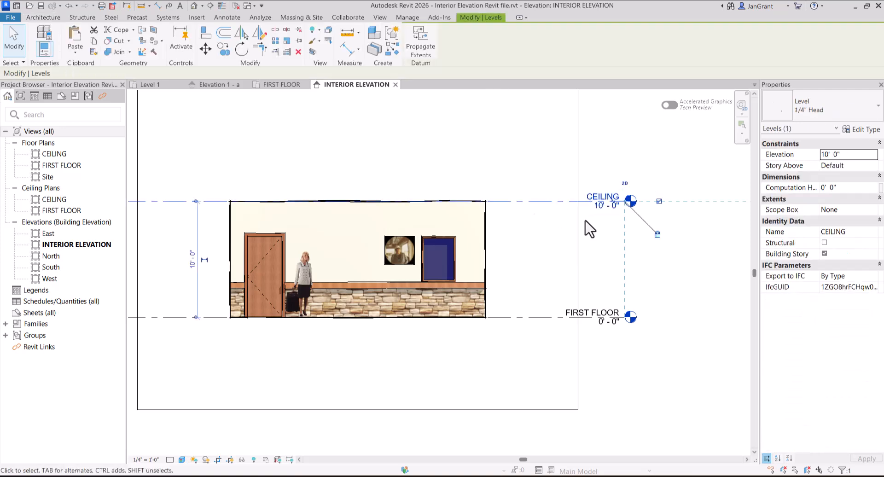
scroll(599, 248, up, 1)
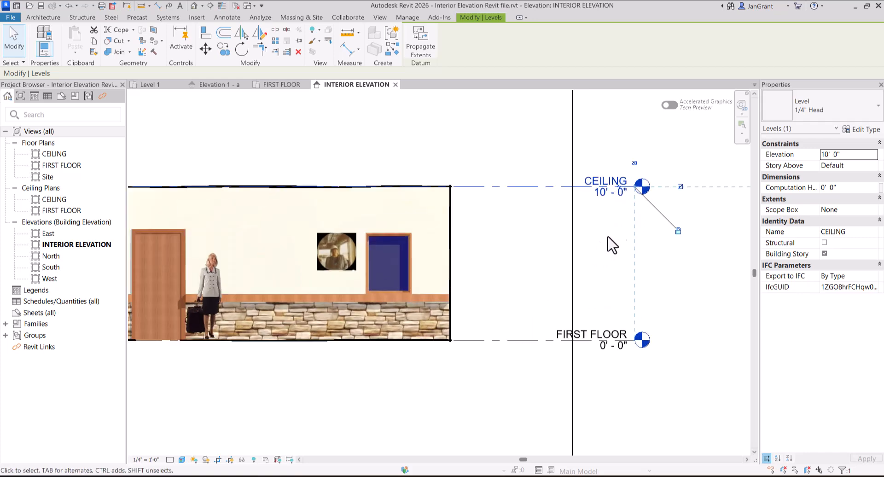
drag(638, 189, 556, 195)
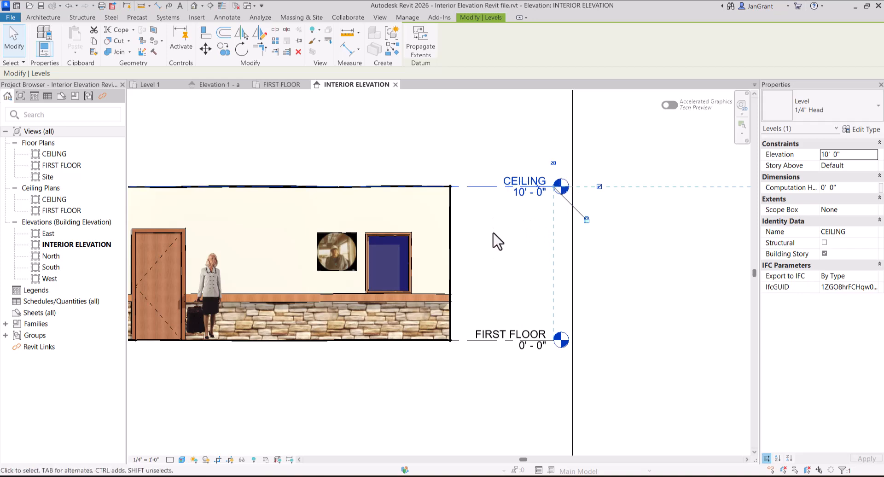
scroll(493, 237, down, 1)
middle_drag(394, 271, 455, 272)
click(423, 175)
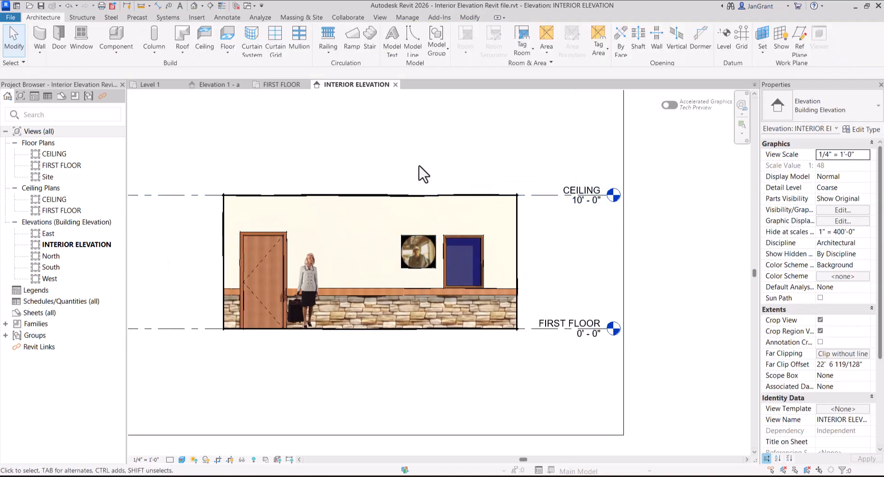
- Turn off Crop View and Crop Region Visible for the INTERIOR ELEVATION view and apply the changes
scroll(458, 222, down, 2)
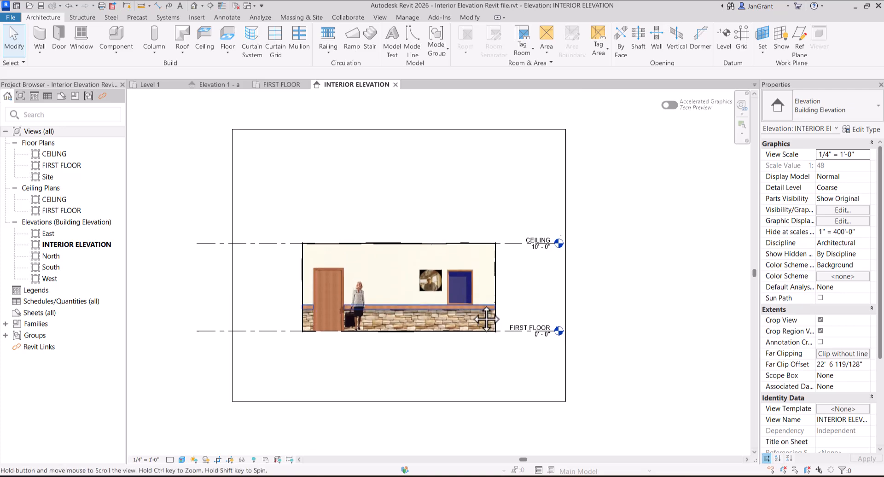
click(565, 191)
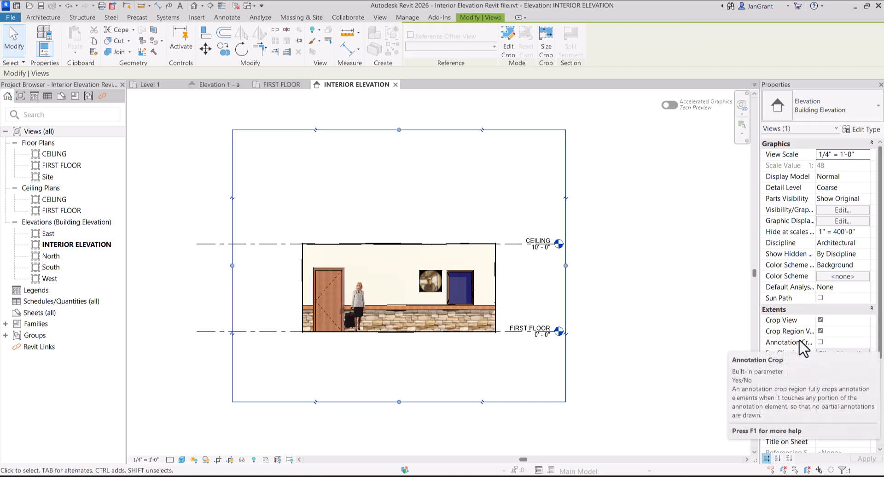
click(820, 319)
click(820, 330)
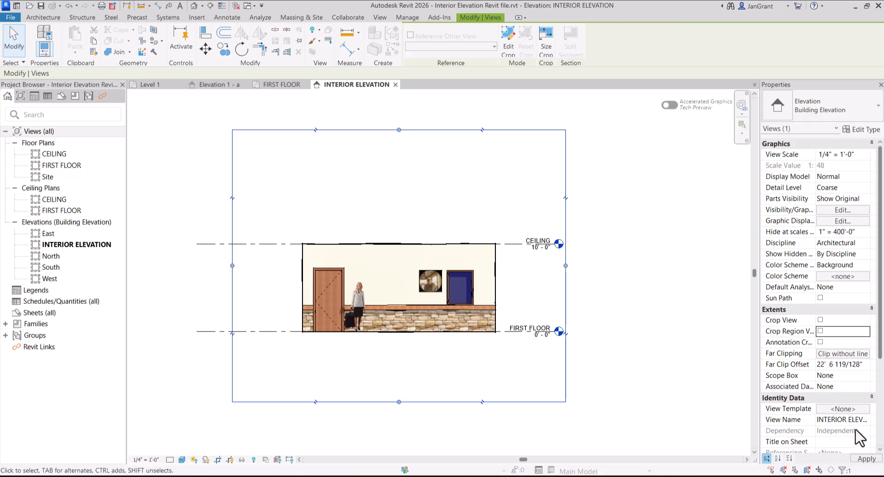
click(867, 459)
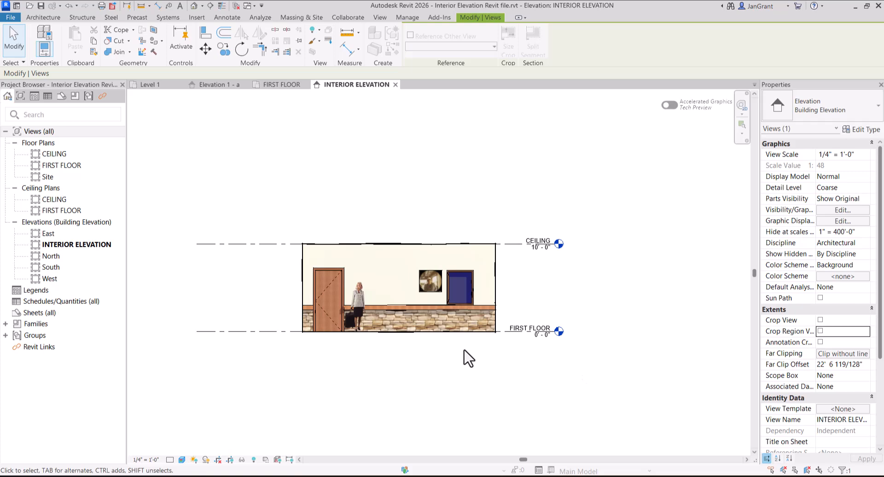
- Place the text INTERIOR ELEVATION below the elevation using the 3/32" Arial text type
scroll(465, 357, up, 2)
scroll(392, 343, up, 1)
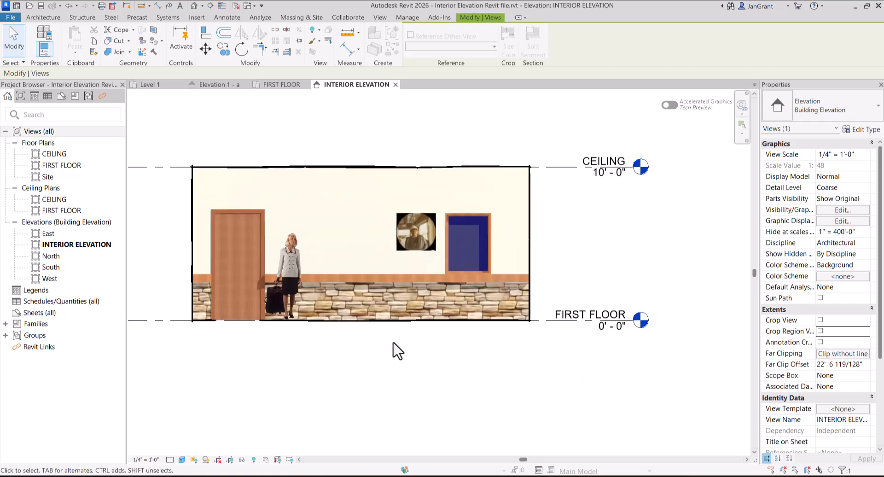
middle_drag(393, 346, 420, 360)
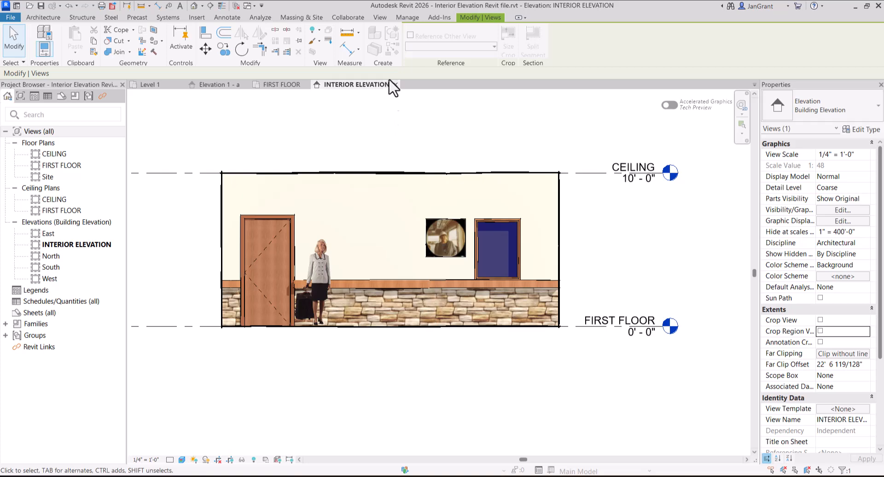
click(226, 19)
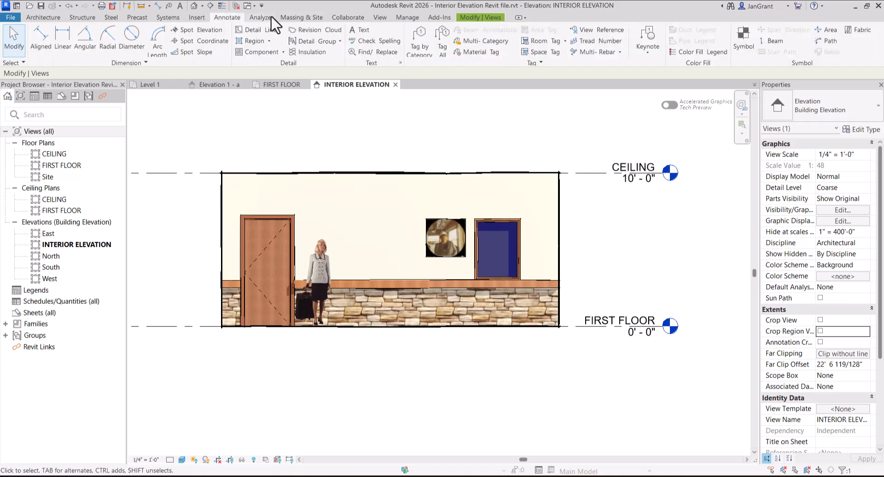
click(361, 31)
click(854, 107)
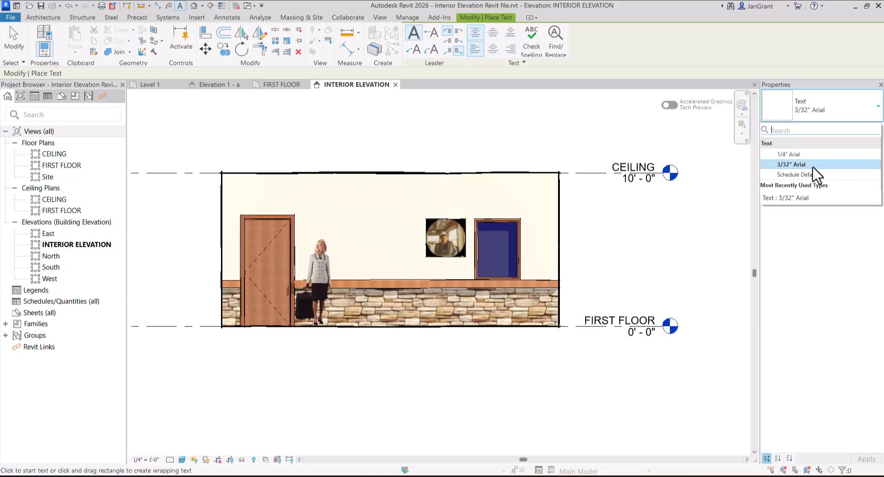
click(809, 166)
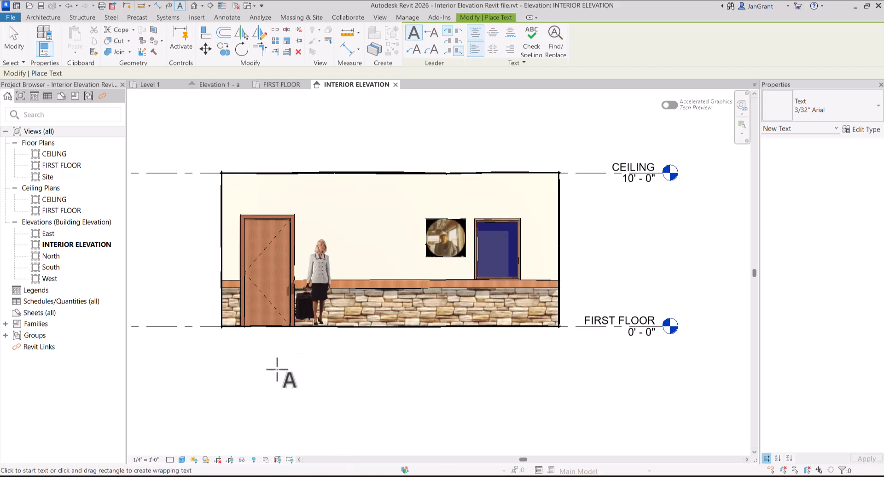
click(269, 357)
text(E)
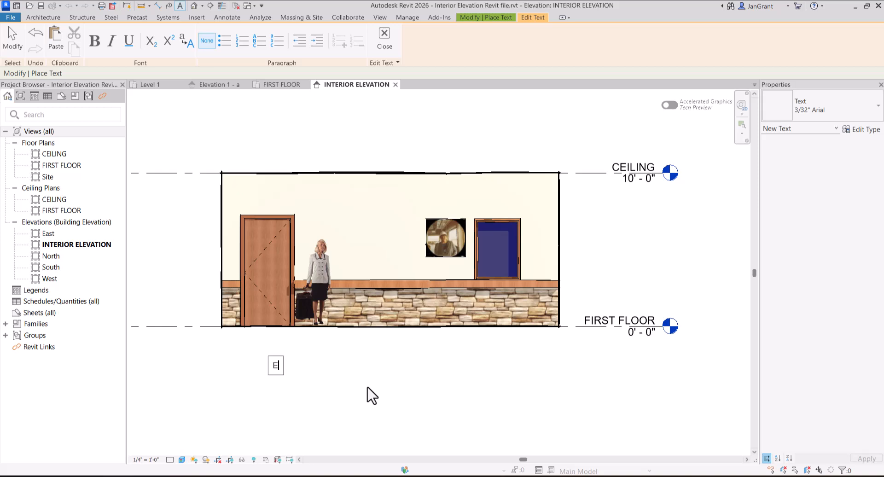
text(LEVATION)
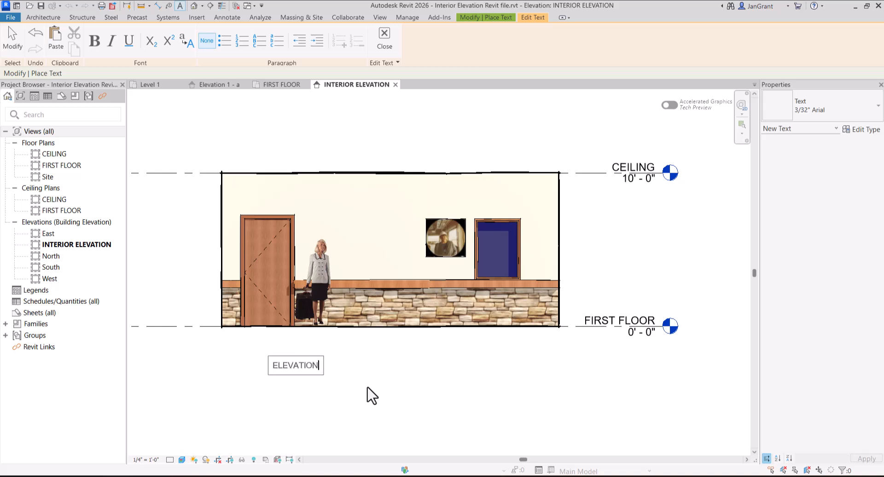
key(BackSpace)
key(BackSpace)
key(BackSpace)
key(BackSpace)
key(BackSpace)
key(BackSpace)
key(BackSpace)
key(BackSpace)
key(BackSpace)
key(BackSpace)
text(INT)
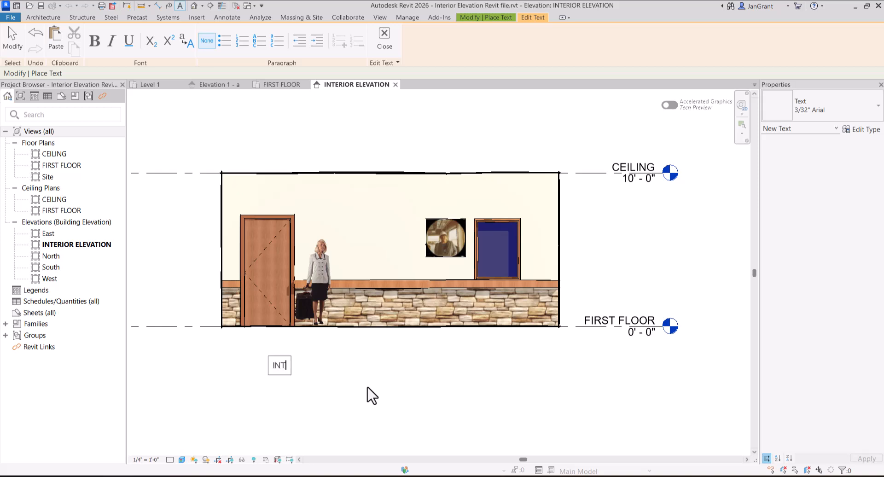
text(ERIOR EL)
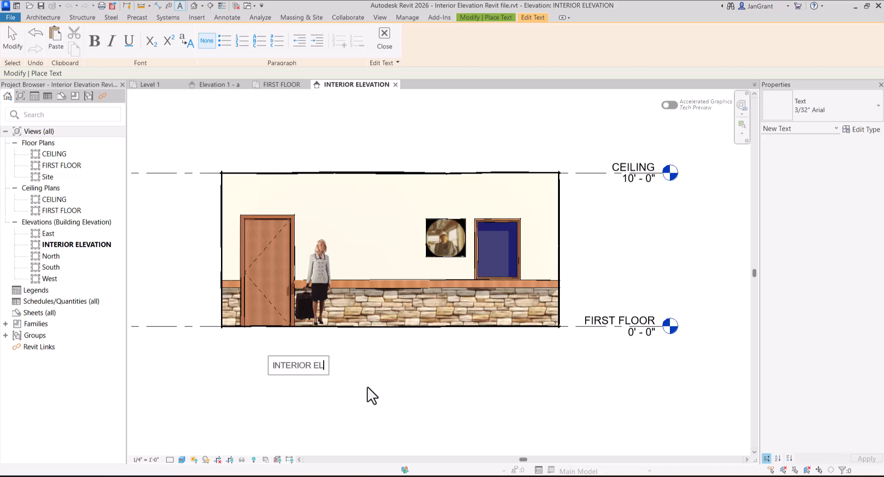
text(EVATION)
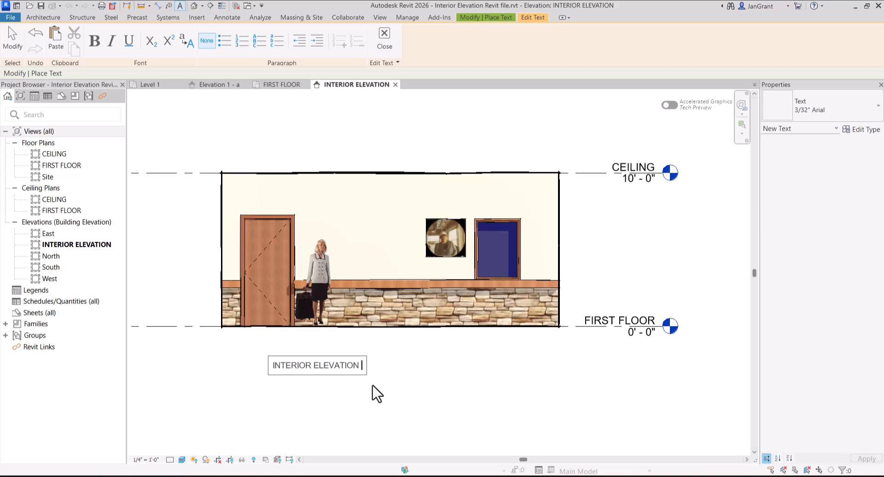
click(398, 379)
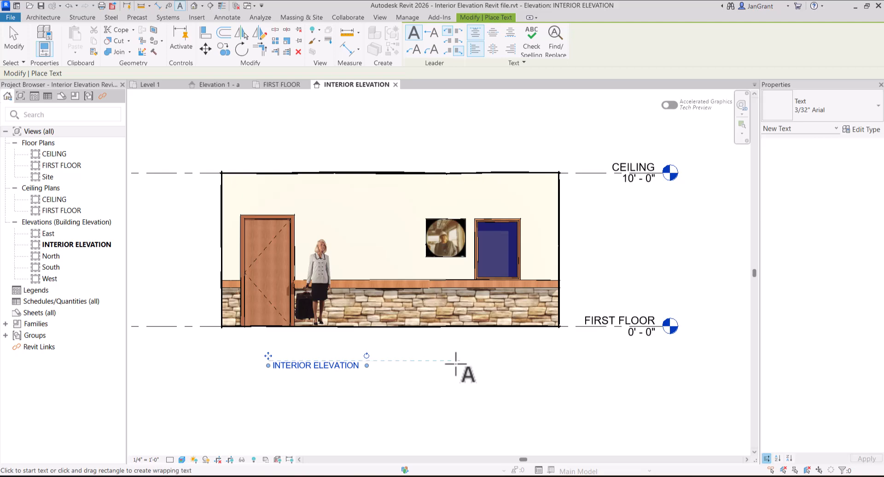
key(Escape)
key(Escape)
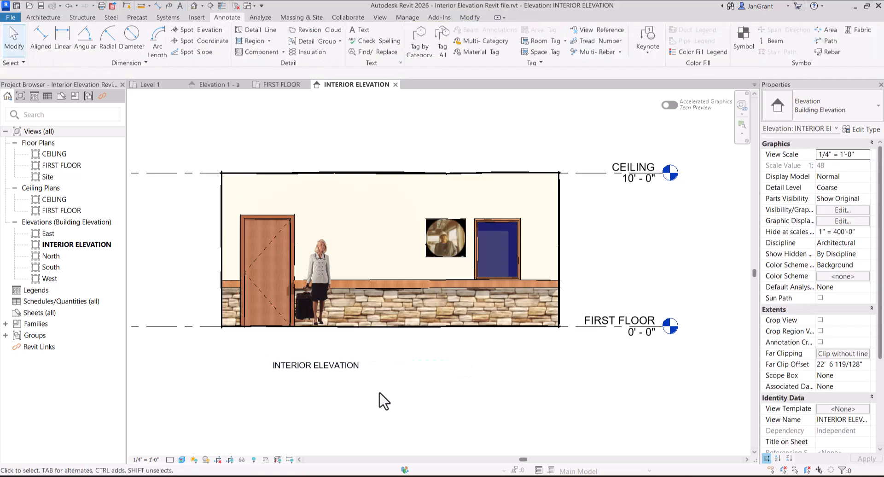
- Move the INTERIOR ELEVATION text sideways to centre it beneath the wall
click(344, 368)
drag(269, 364, 338, 359)
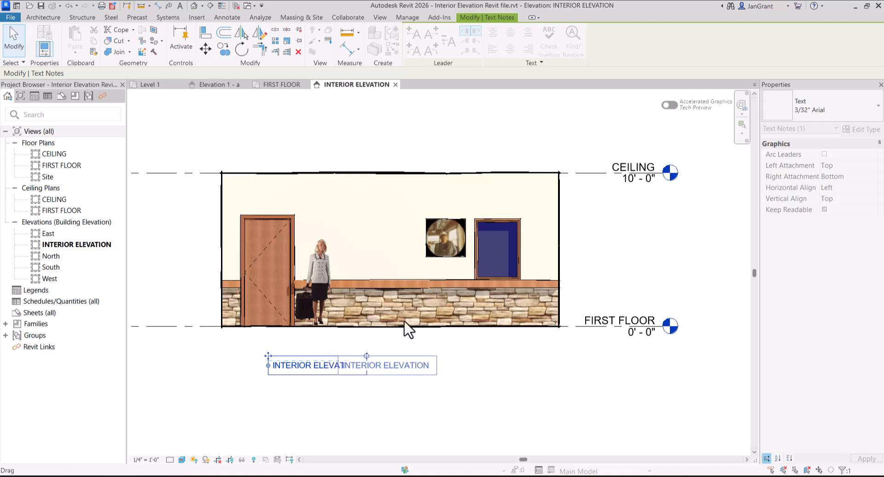
click(498, 395)
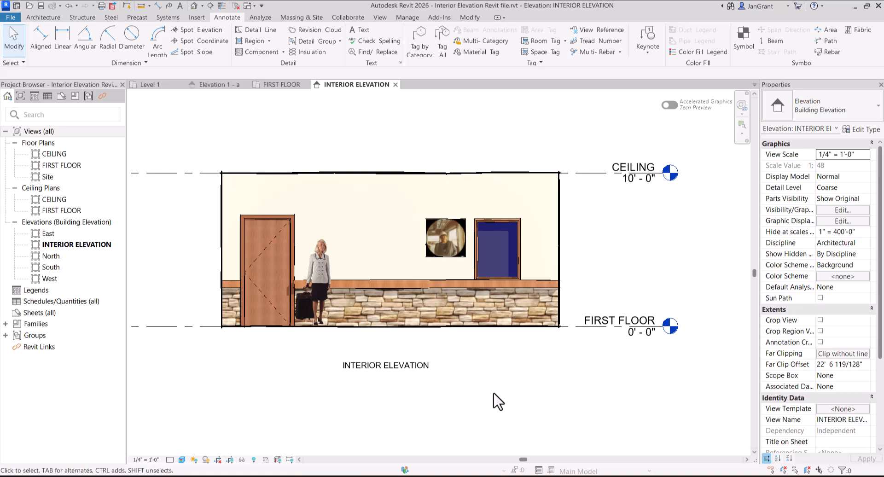
- Duplicate the 3/32" Arial text type under the name 1/8"
click(362, 31)
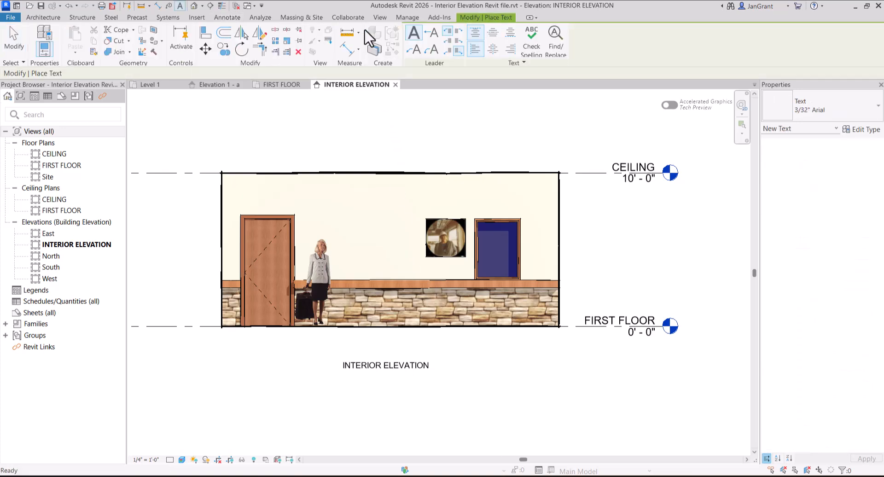
click(873, 131)
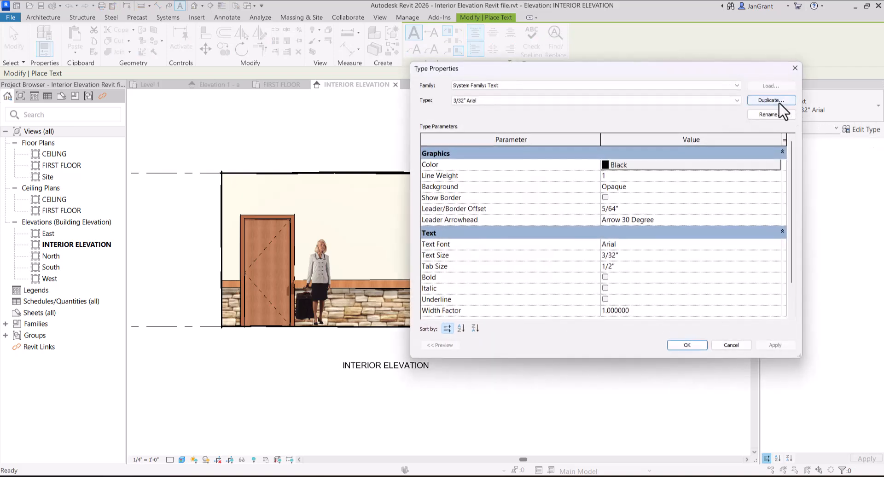
click(779, 103)
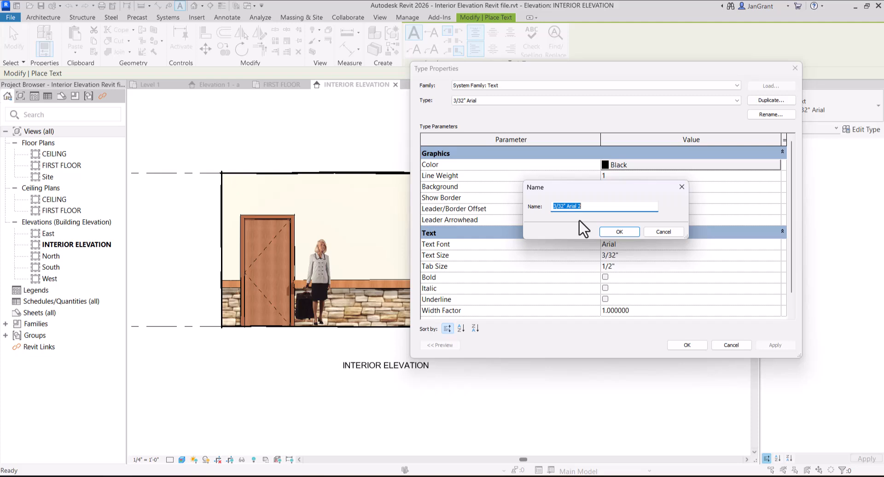
text(1/8)
click(619, 232)
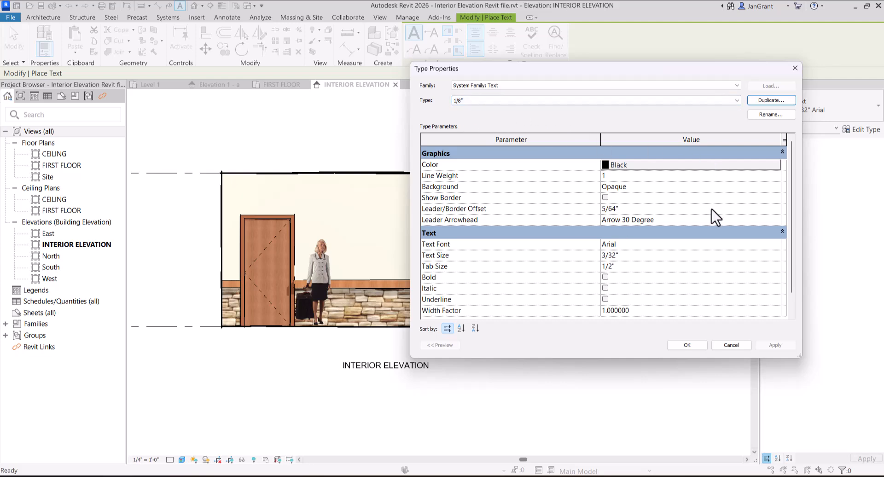
- Set the text size of the new type to 1/8" and apply the type changes
click(634, 255)
click(625, 256)
drag(625, 256, 578, 258)
text(1/8)
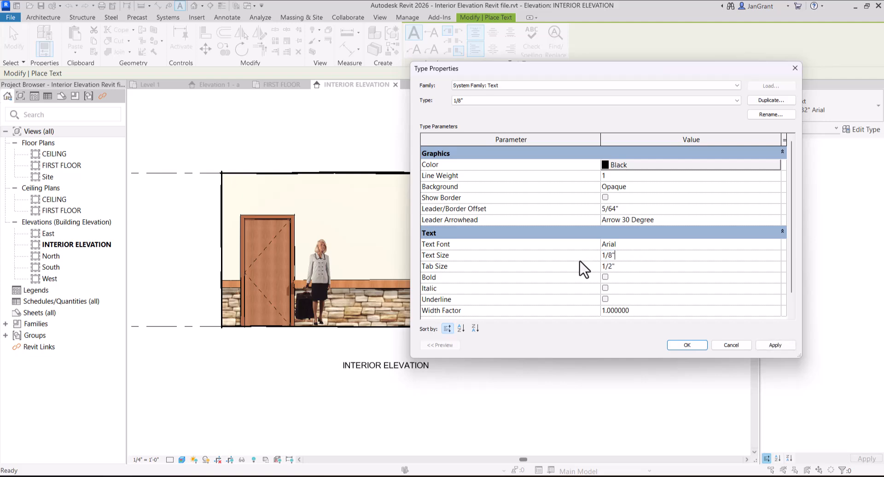
click(768, 345)
click(686, 345)
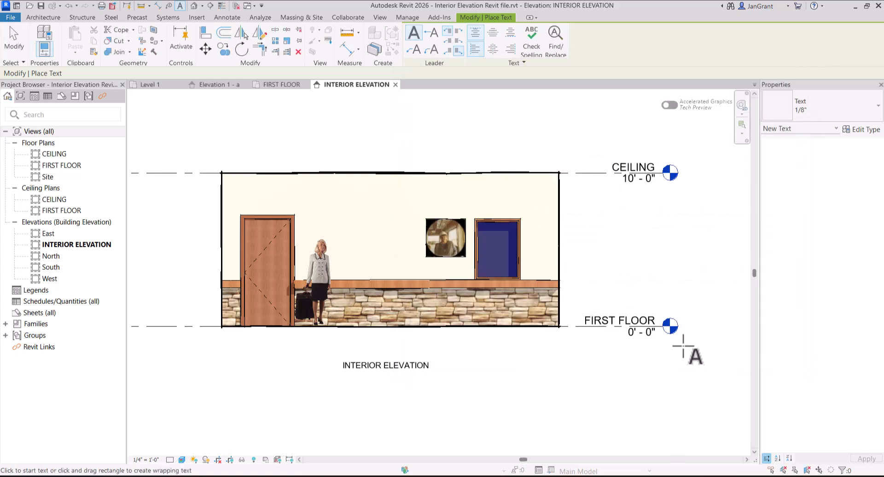
- Place a new INTERIOR ELEVATION title in the 1/8" text type beneath the existing title
click(842, 109)
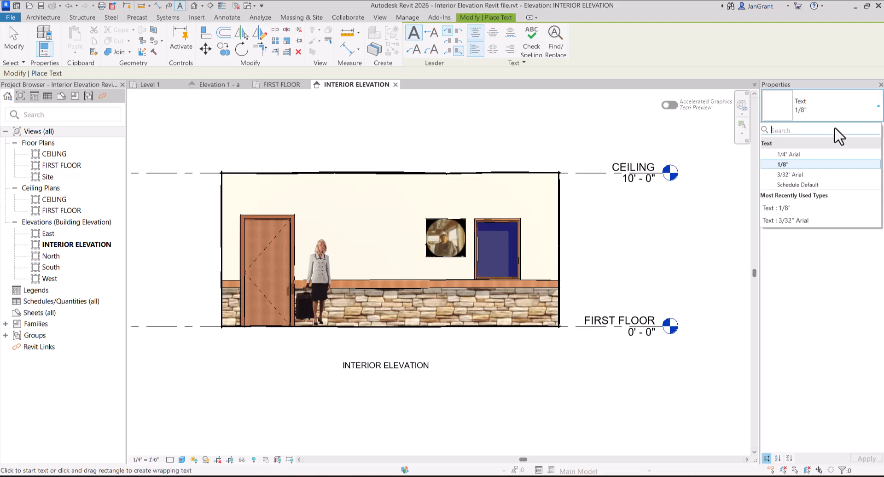
click(787, 164)
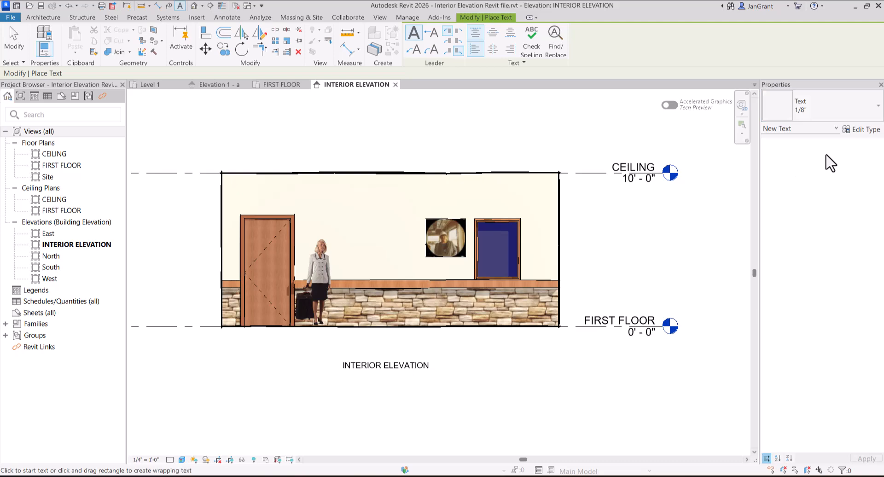
click(336, 393)
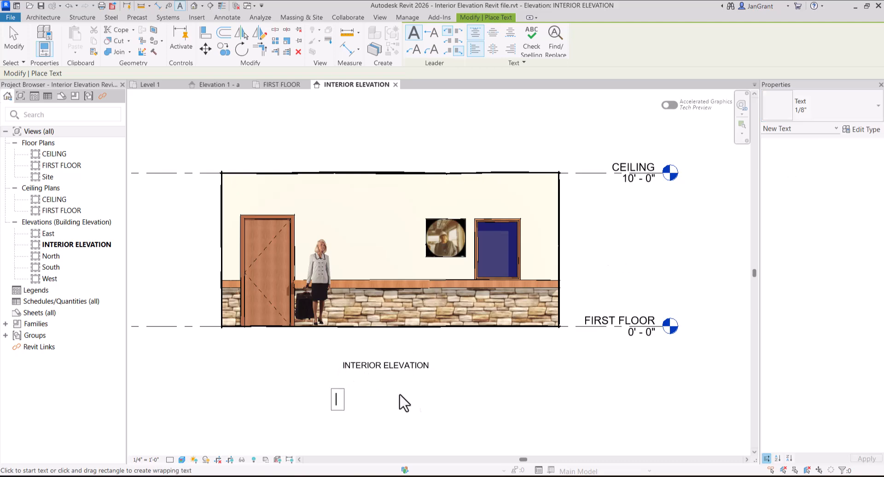
text(INTERIOR ELE)
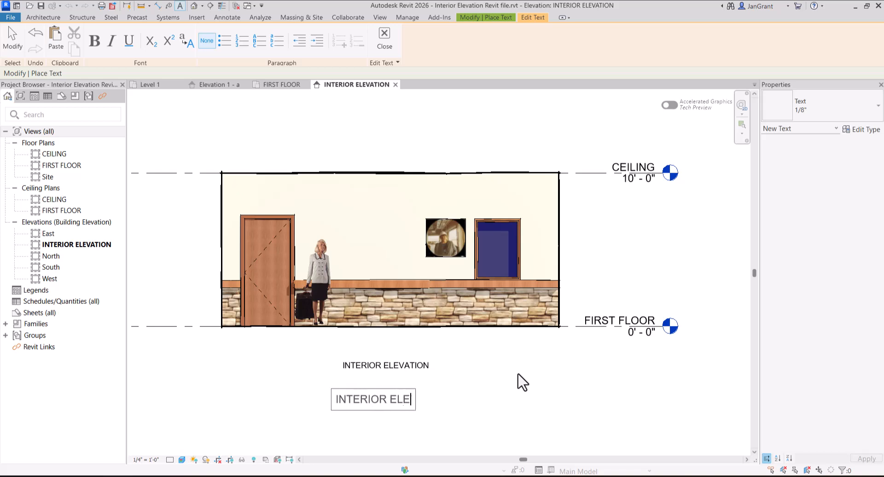
text(VATION)
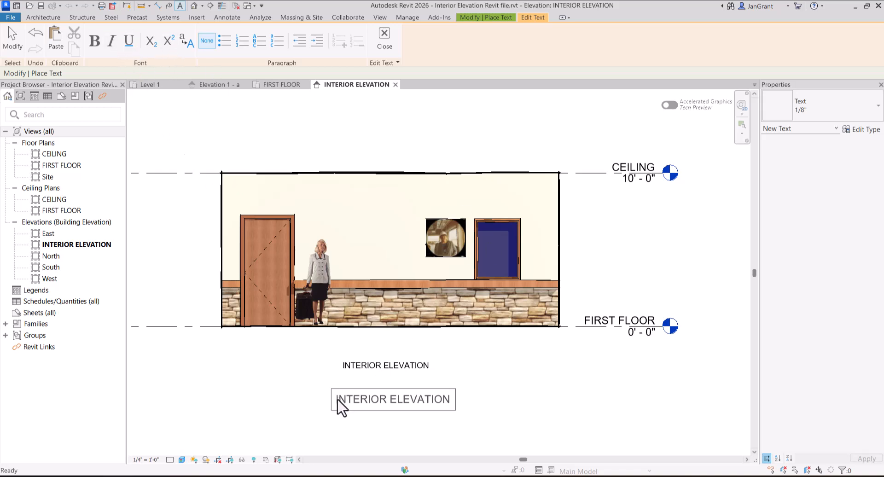
- Underline the whole new INTERIOR ELEVATION title and finish placing text
drag(335, 399, 453, 400)
click(129, 41)
click(476, 389)
key(Escape)
key(Escape)
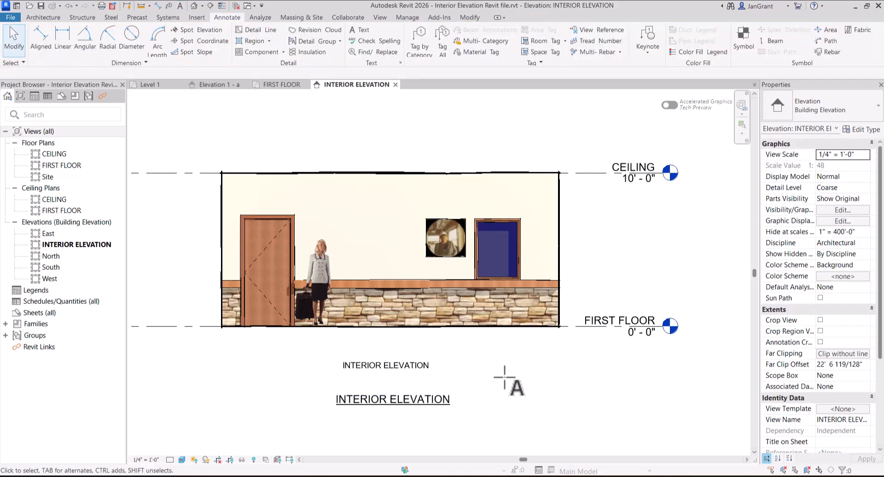
- Delete the smaller INTERIOR ELEVATION text and move the underlined title up into its place below the elevation
click(418, 369)
key(Delete)
click(408, 396)
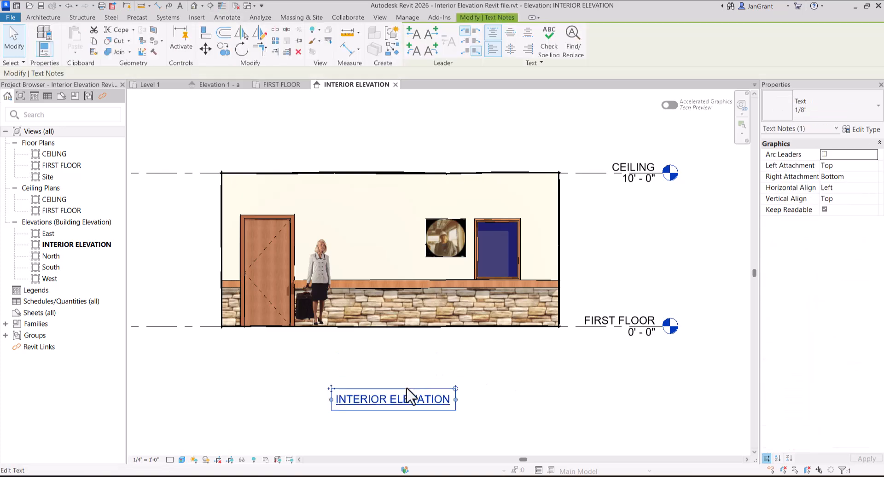
drag(335, 398, 325, 361)
click(529, 395)
- Add a second line reading STUDENT NAME under the underlined INTERIOR ELEVATION title
click(389, 381)
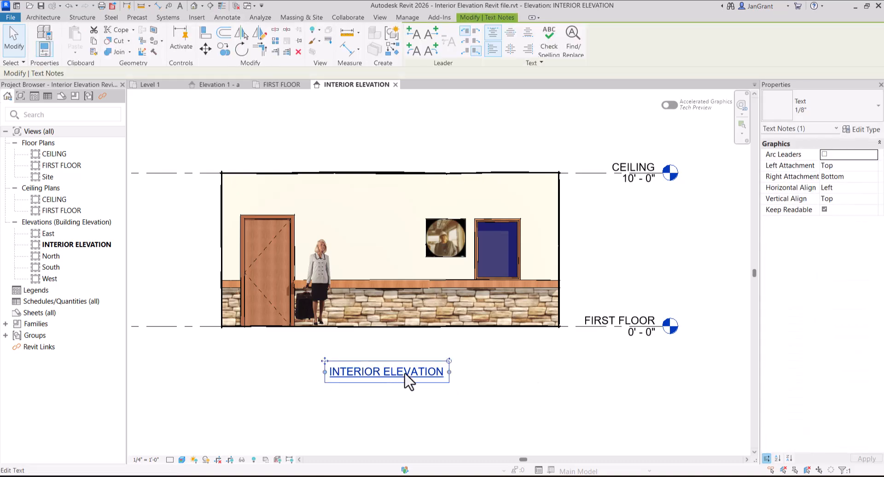
click(408, 382)
key(Return)
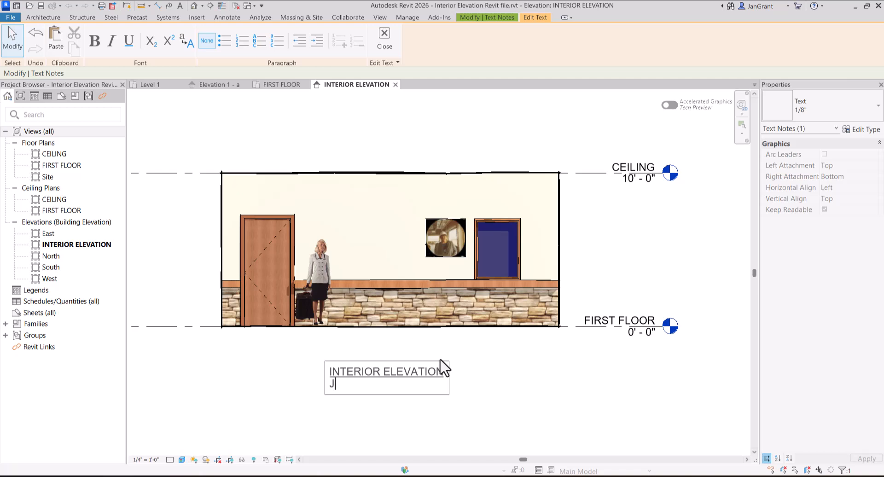
text(JANICE)
text(STUDENT NAME)
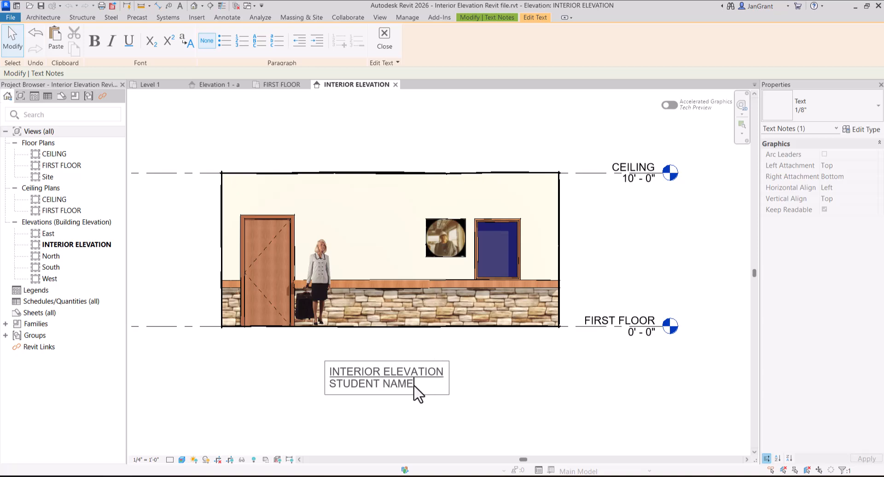
click(487, 407)
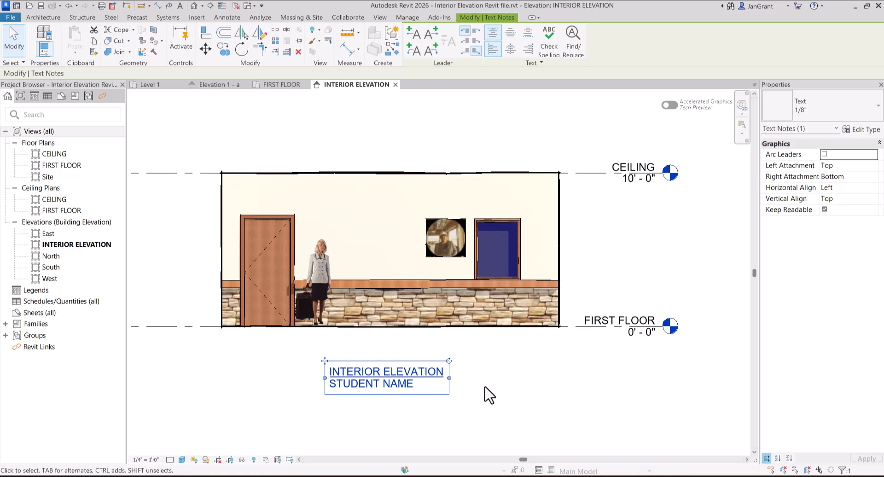
click(489, 394)
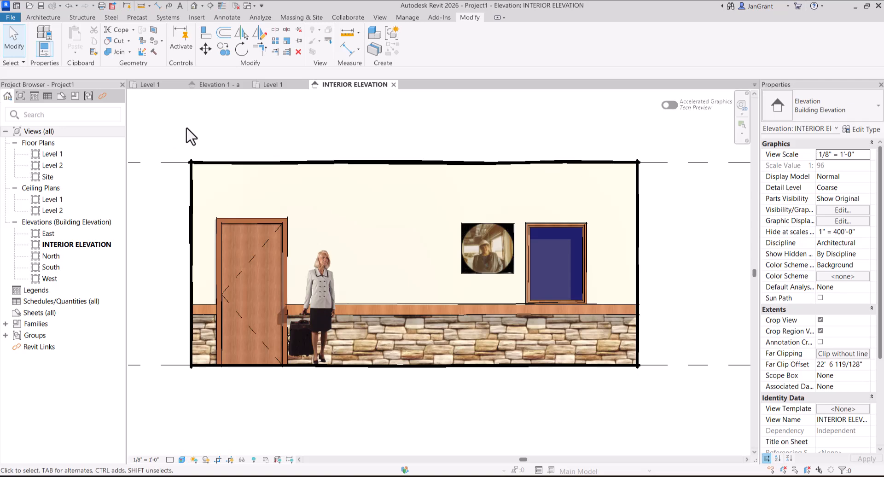
- Start a PDF export of the interior elevation view and name the file Revit Interior Elevation
click(10, 17)
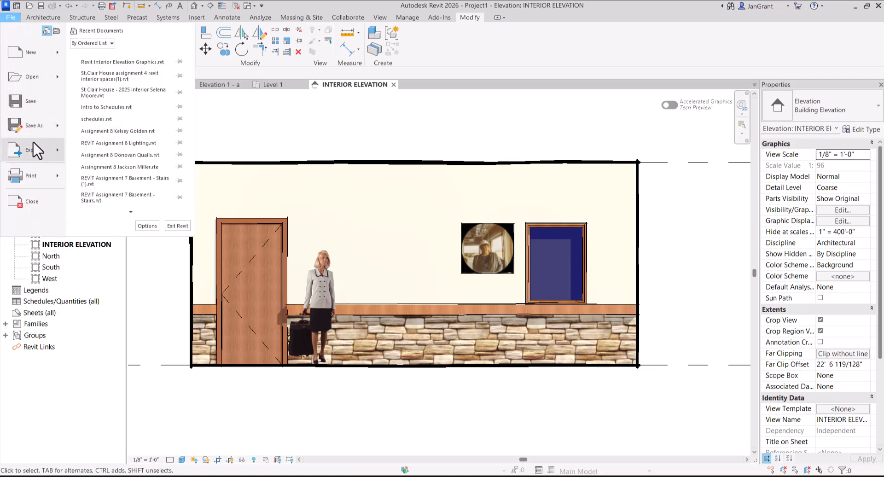
mouse_move(29, 148)
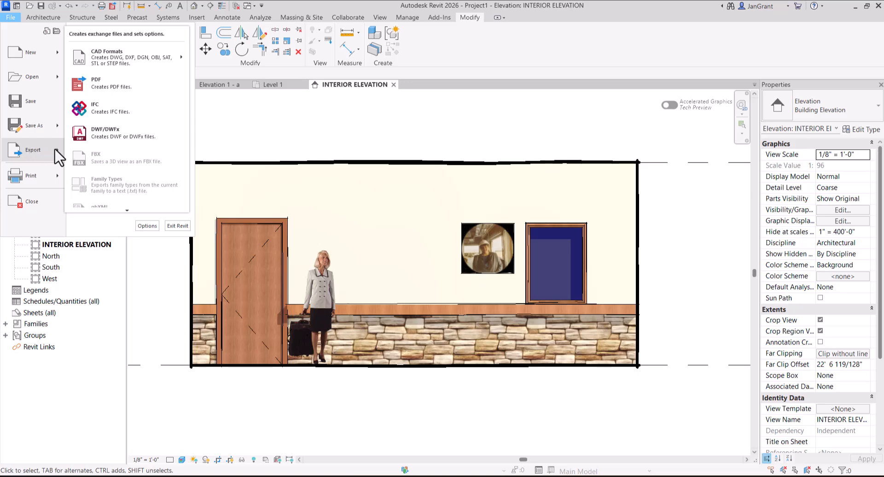
click(107, 85)
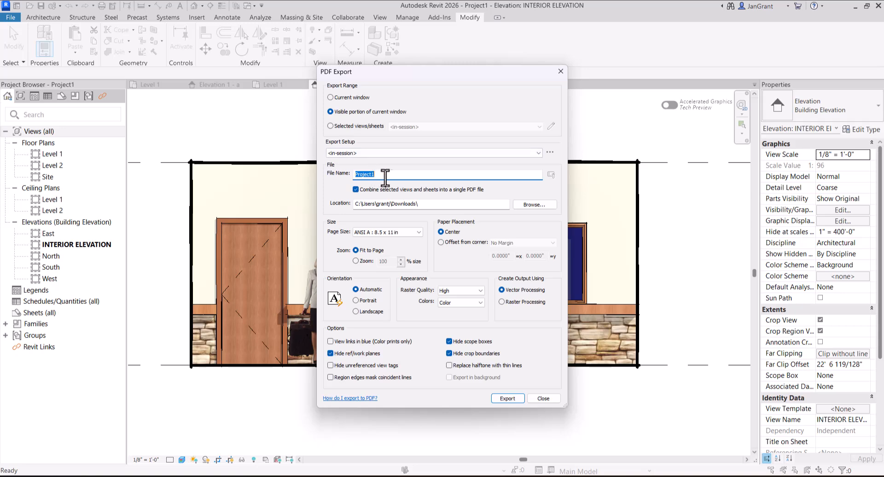
text(In)
key(BackSpace)
text(Re)
- Choose the Downloads folder as the location for the exported PDF
click(535, 206)
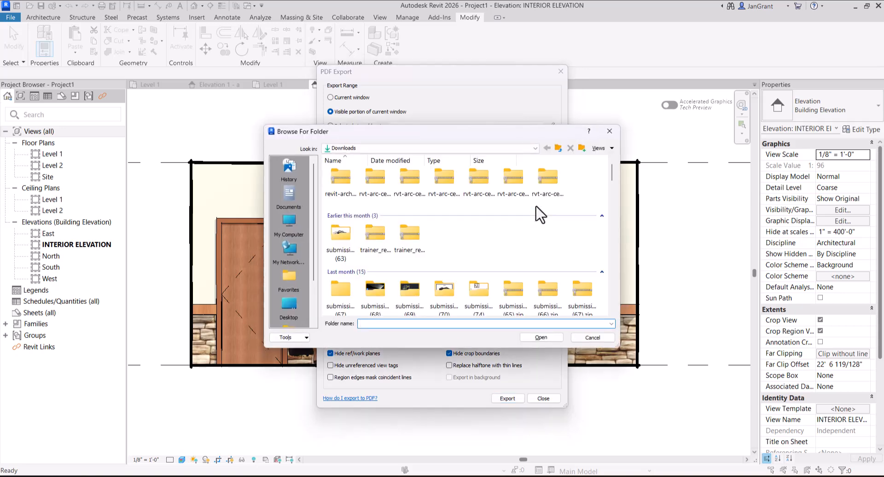
click(370, 148)
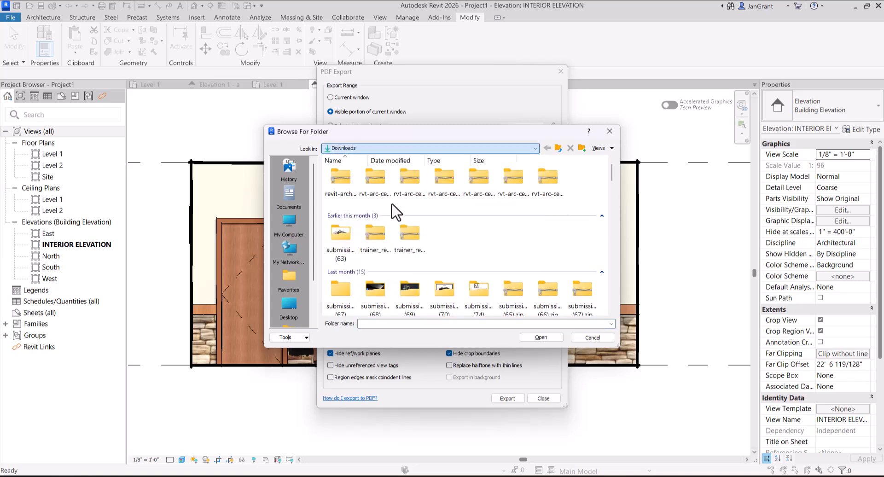
click(389, 208)
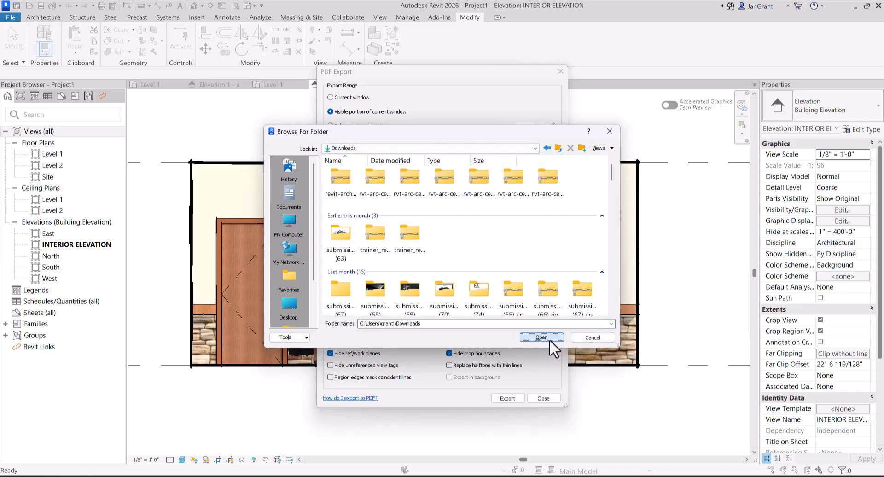
click(549, 340)
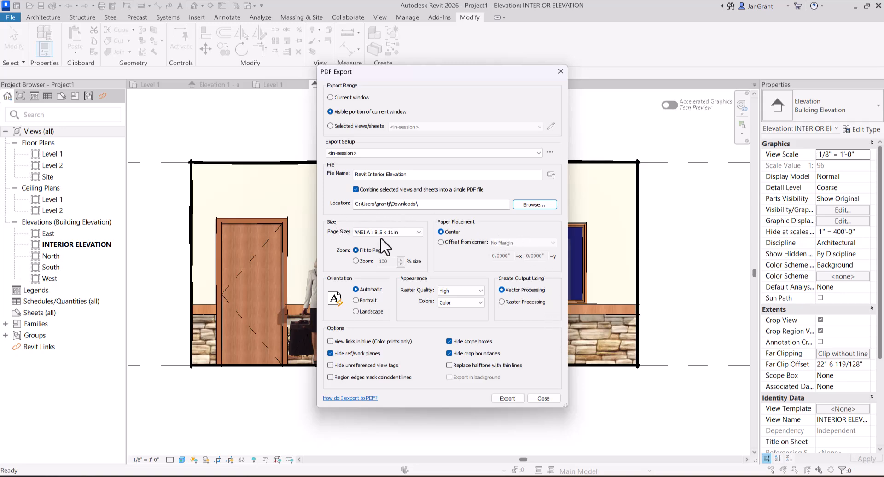
- Set the page size to ANSI A : 8.5 x 11 in and export the PDF
click(418, 231)
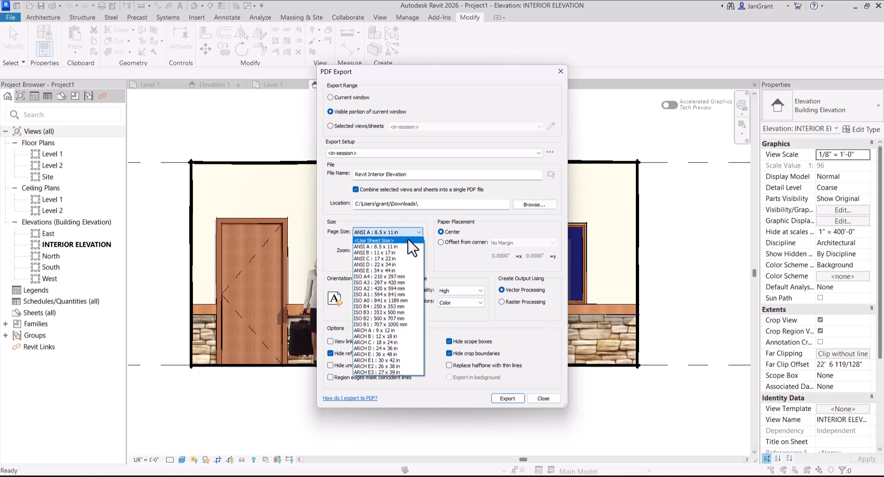
click(398, 247)
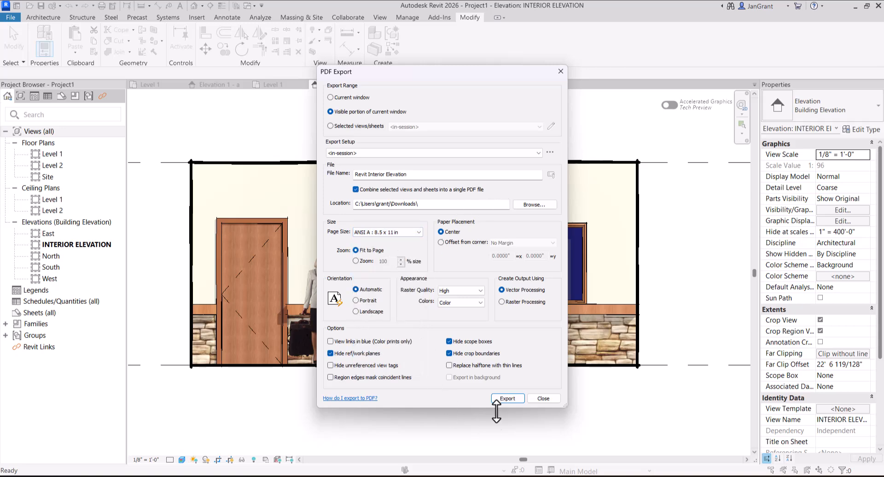
click(508, 398)
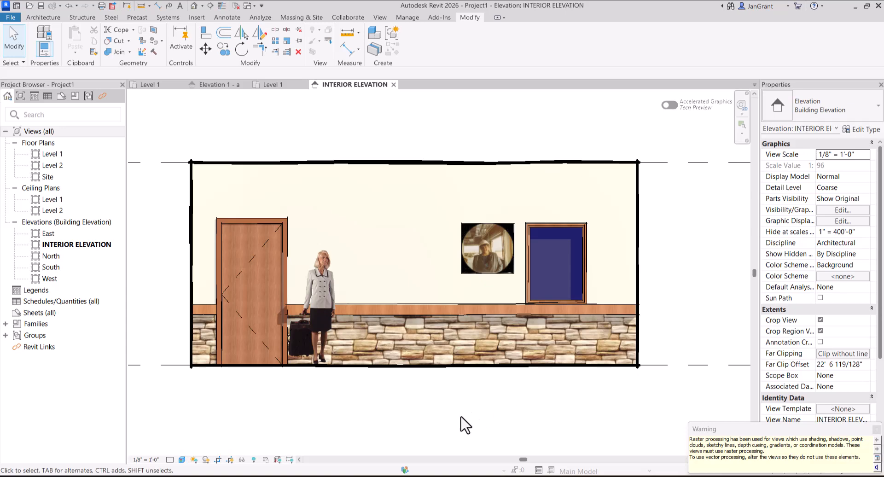
- Switch to the browser and examine the exported Revit Interior Elevation PDF page
mouse_move(413, 475)
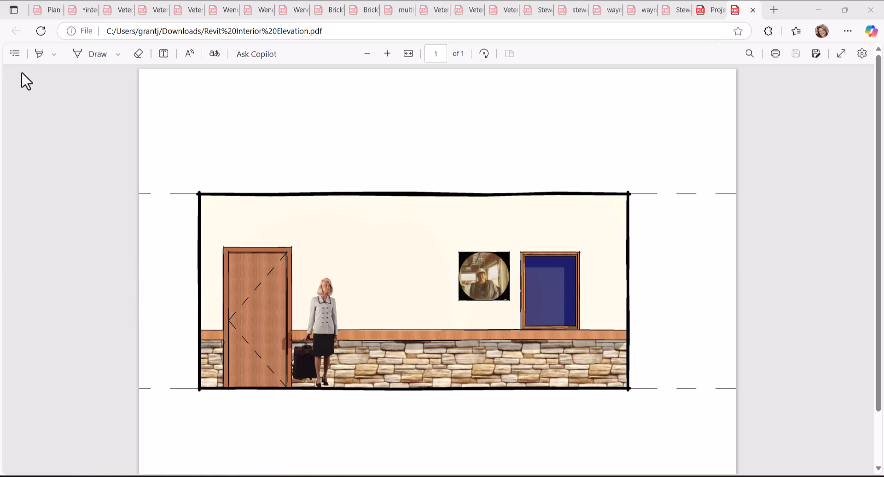
scroll(229, 161, down, 2)
scroll(230, 162, up, 2)
scroll(263, 169, down, 2)
scroll(343, 346, up, 1)
scroll(343, 347, down, 1)
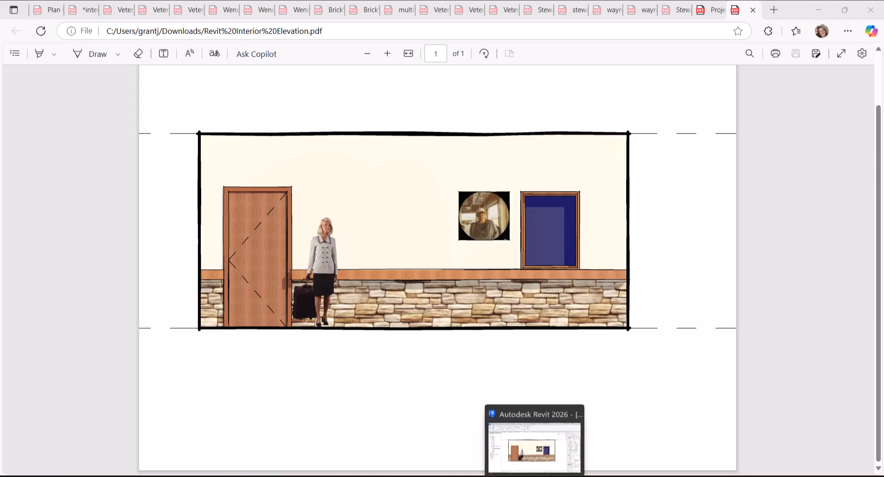
- Return to Revit and capture the whole interior elevation as a rectangular screenshot with Snipping Tool
click(533, 442)
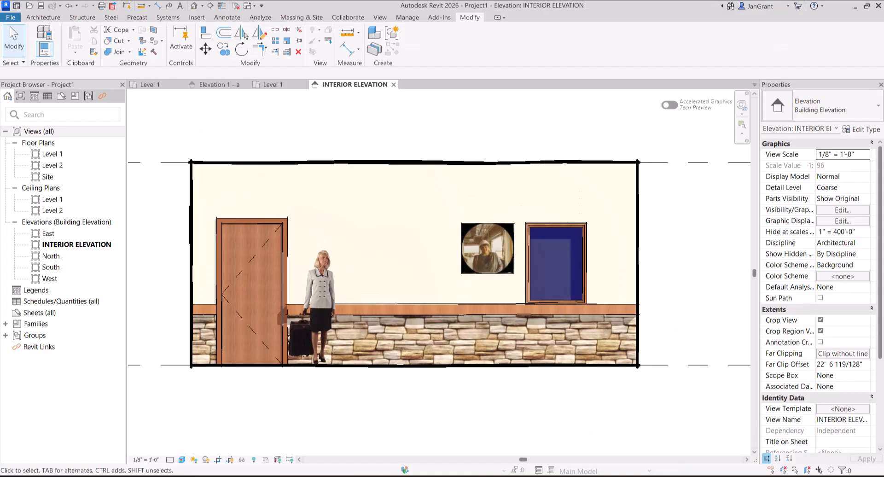
key(super+s)
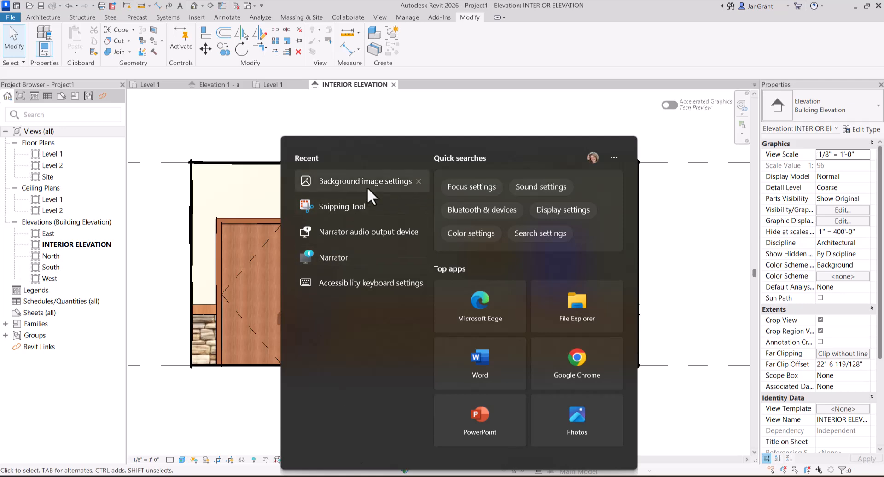
click(361, 207)
click(133, 26)
drag(158, 123, 695, 429)
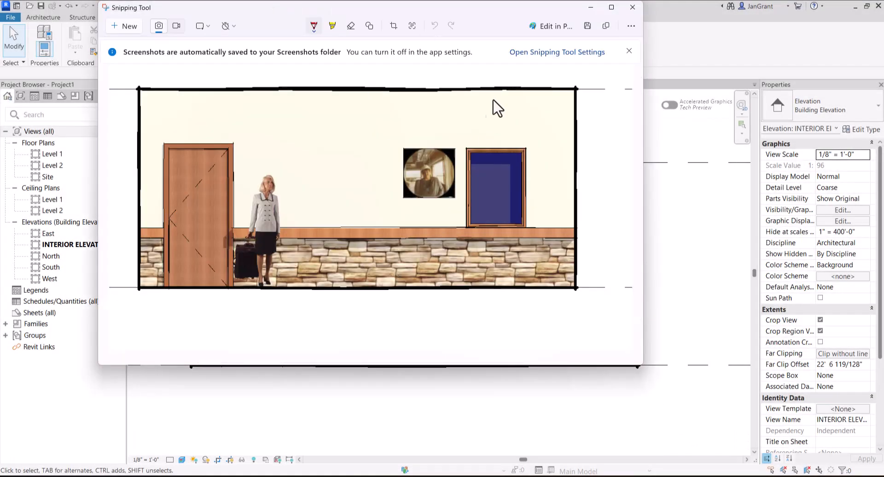
- Save the captured elevation as a JPG in the Graphics folder, with a file name beginning "Interior ele"
drag(481, 9, 463, 96)
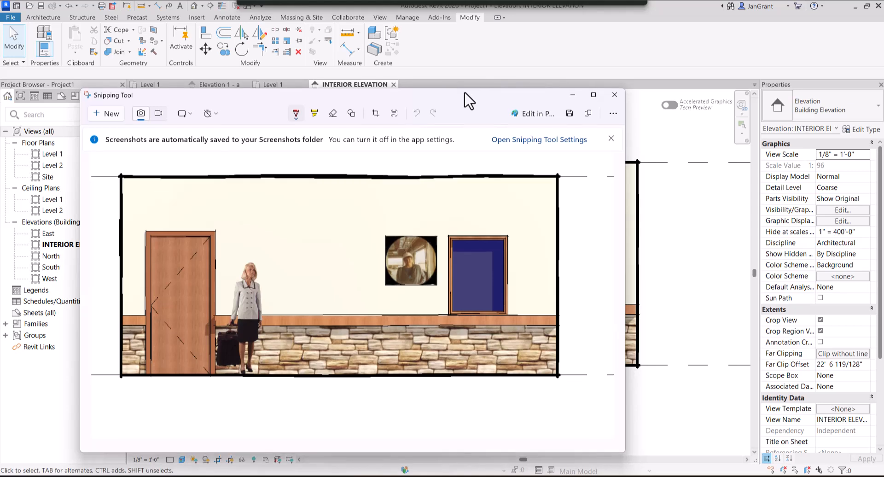
click(569, 113)
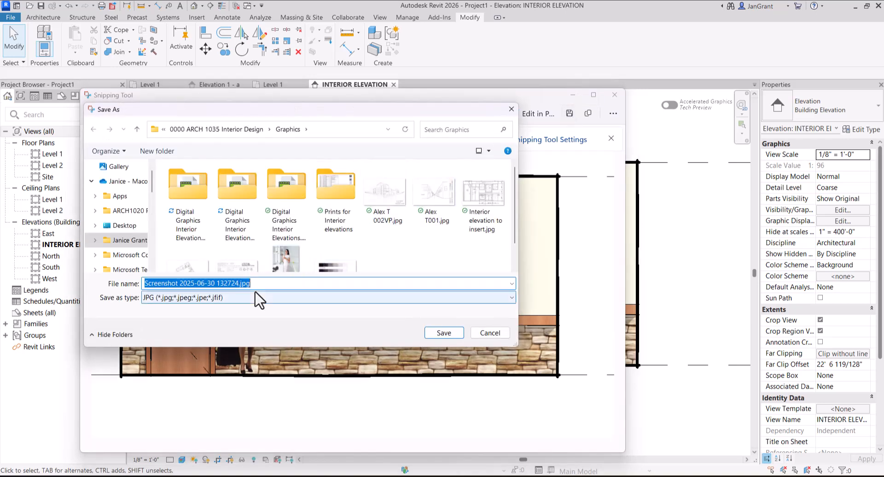
click(251, 298)
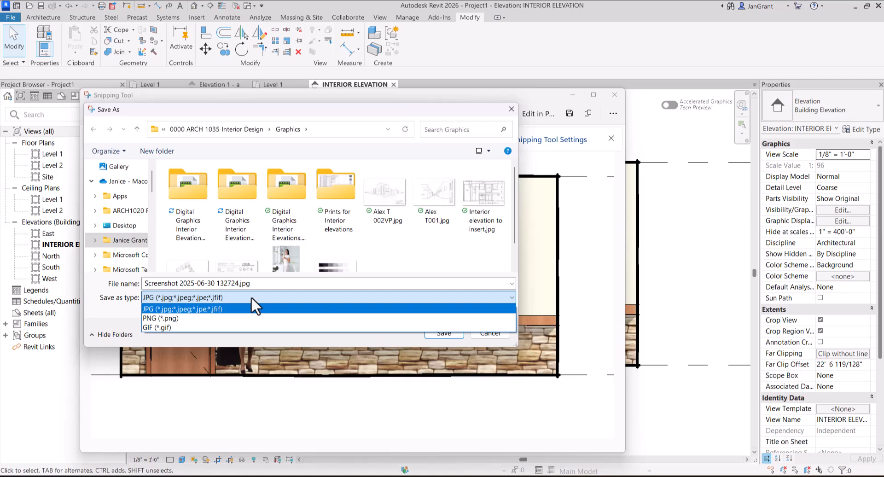
click(251, 297)
click(252, 284)
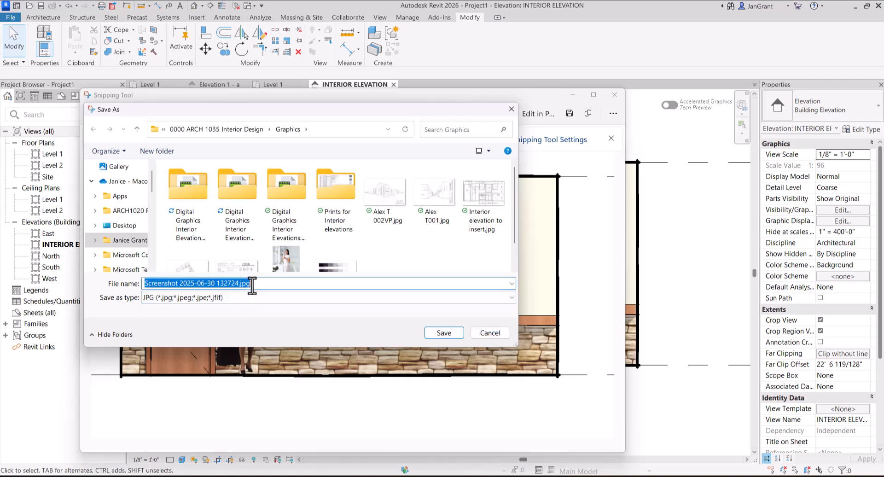
text(Interior)
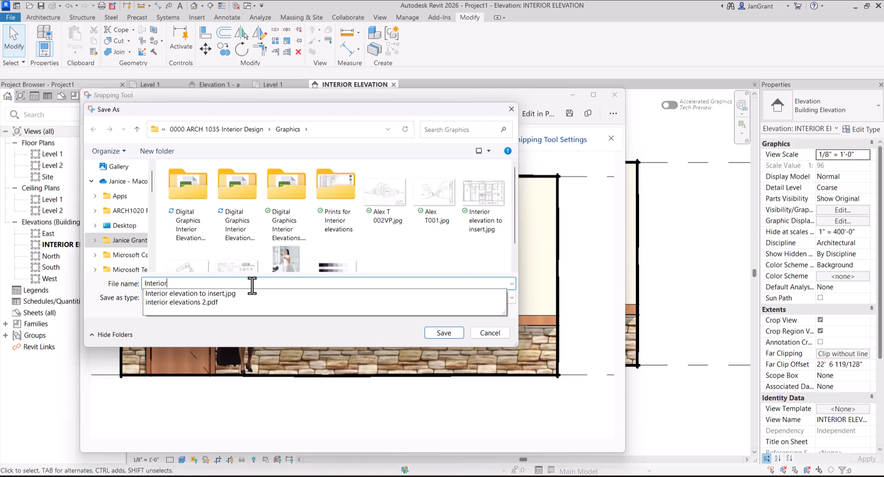
text( ele)
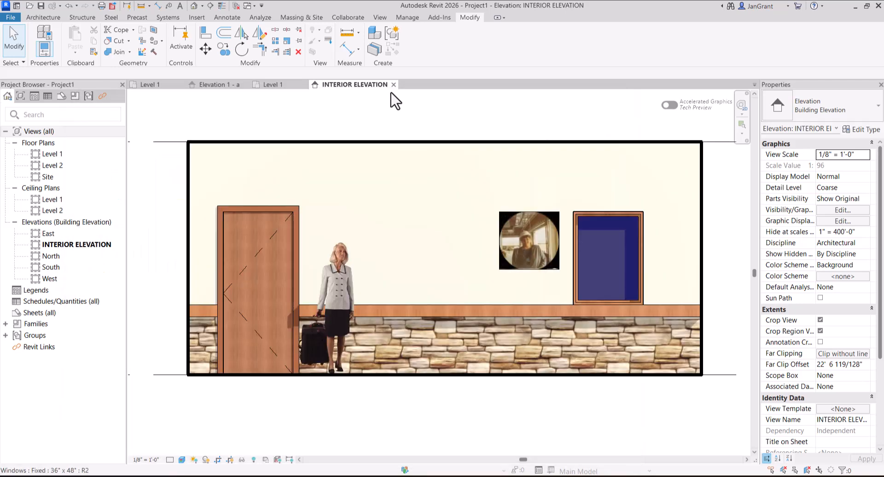